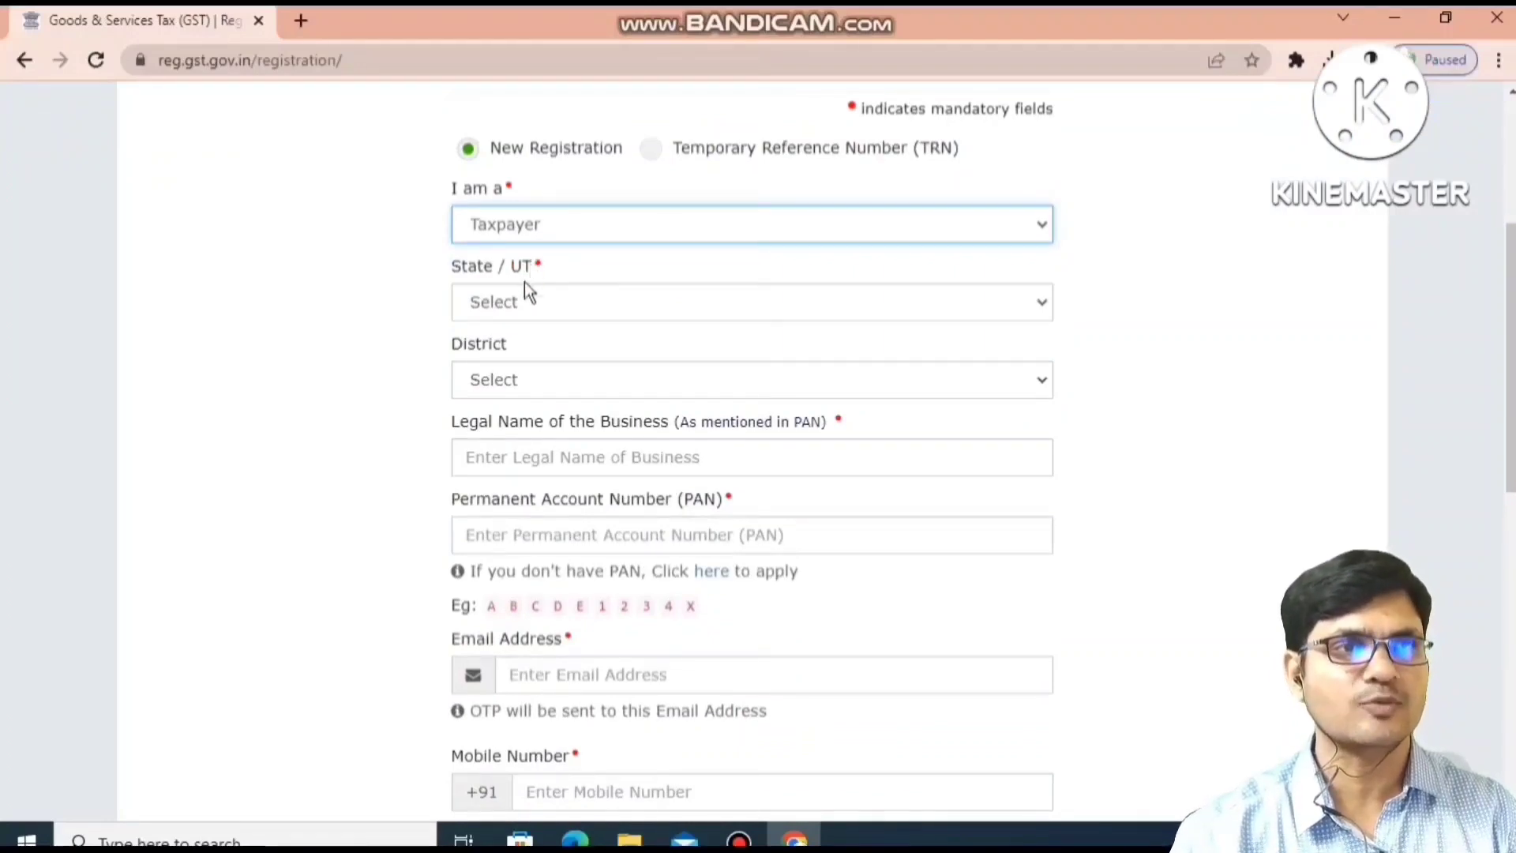
Step: Set the State / UT to Uttar Pradesh and the District to Shamli in the new registration form
left_click(527, 302)
scroll(589, 552, "down", 5)
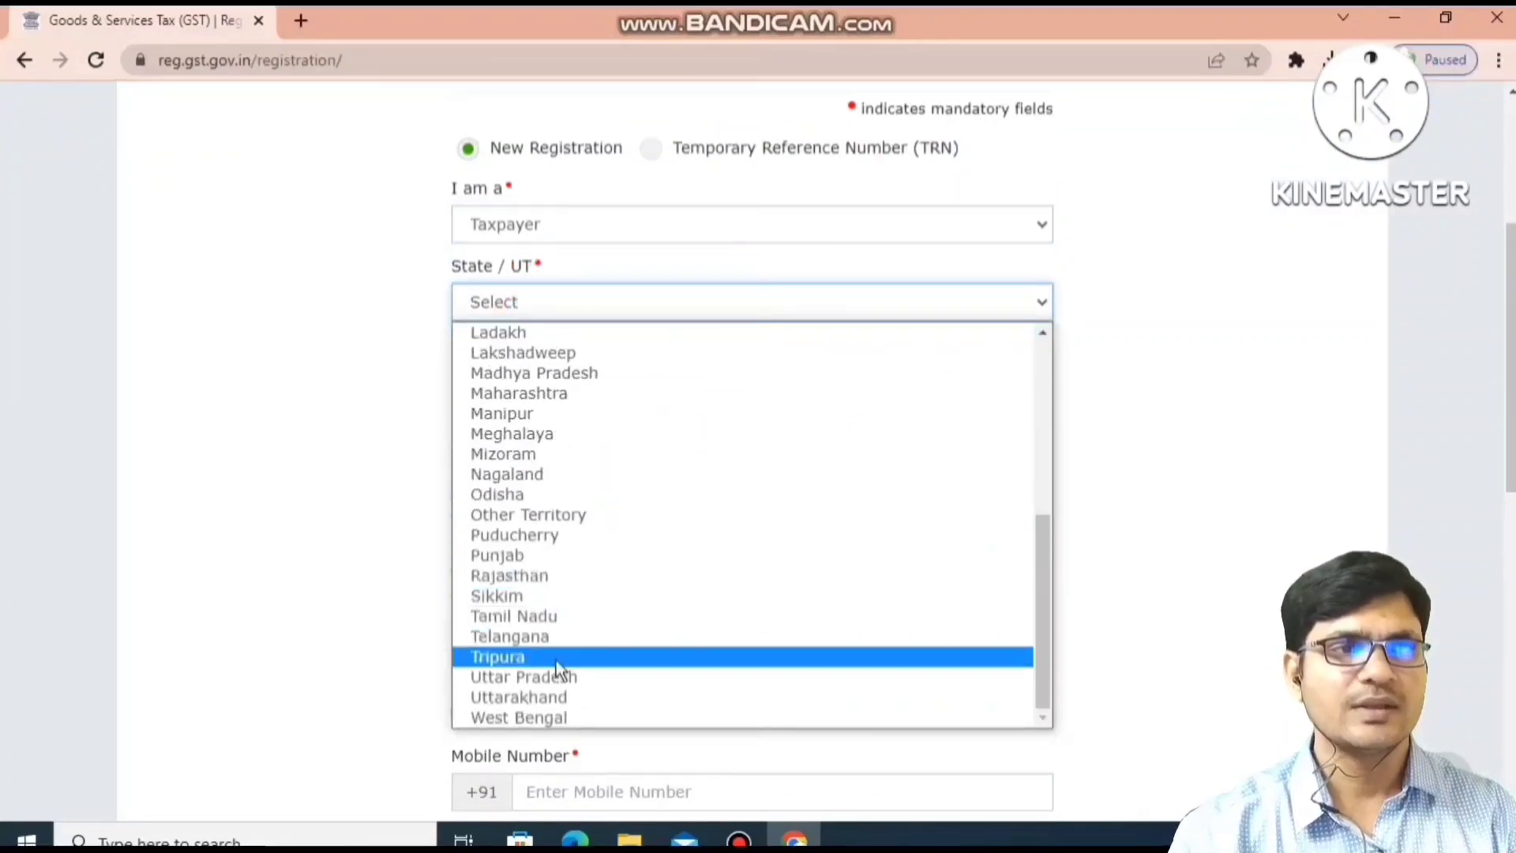
left_click(535, 679)
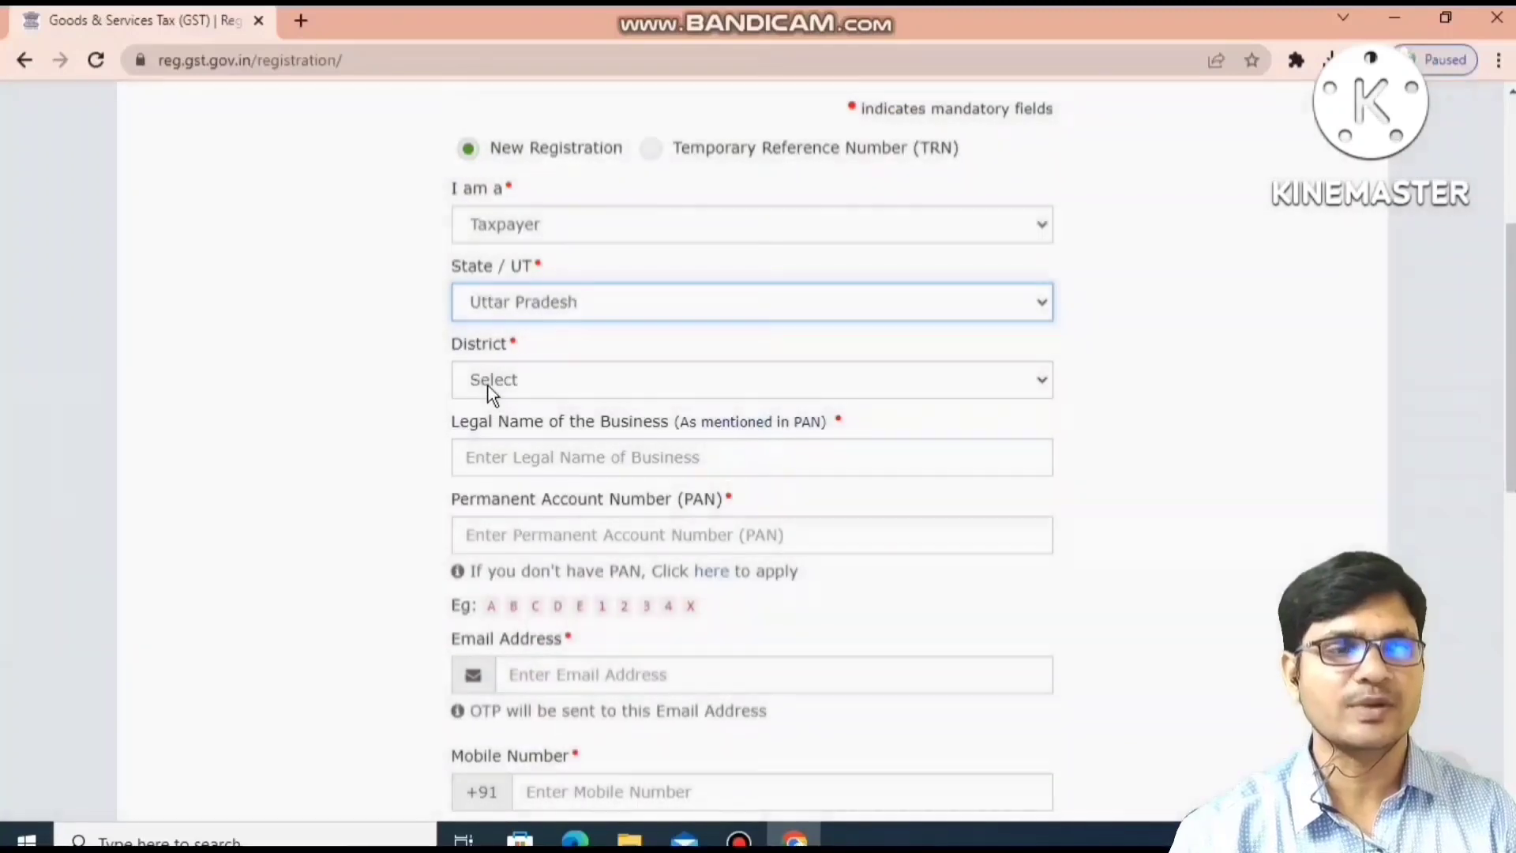
left_click(489, 387)
scroll(542, 586, "down", 10)
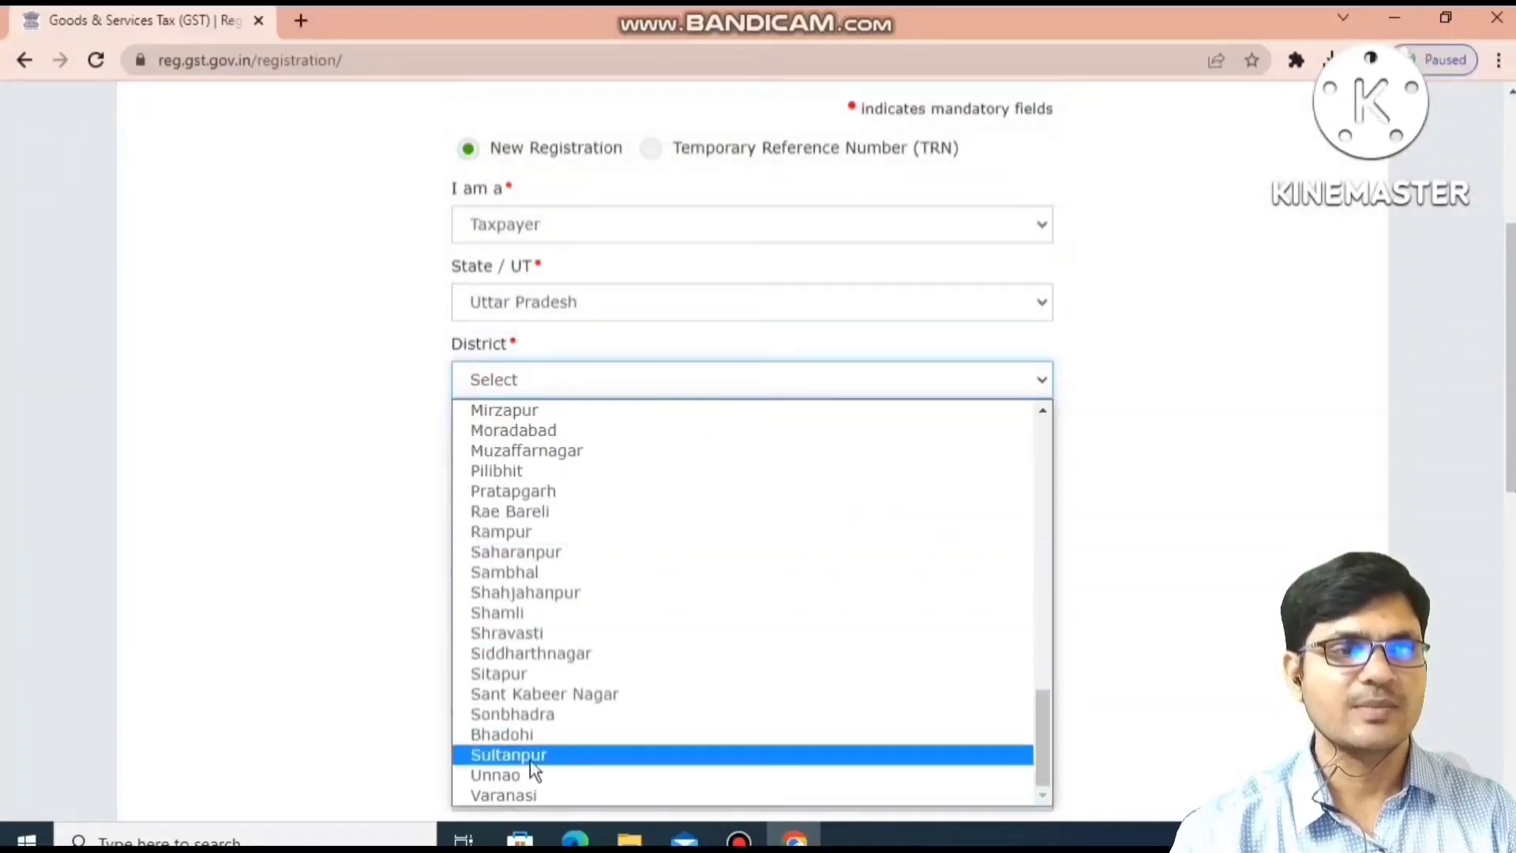
left_click(500, 614)
Step: Go through the legal business name, PAN, email address and mobile number fields without filling them in
left_click(530, 458)
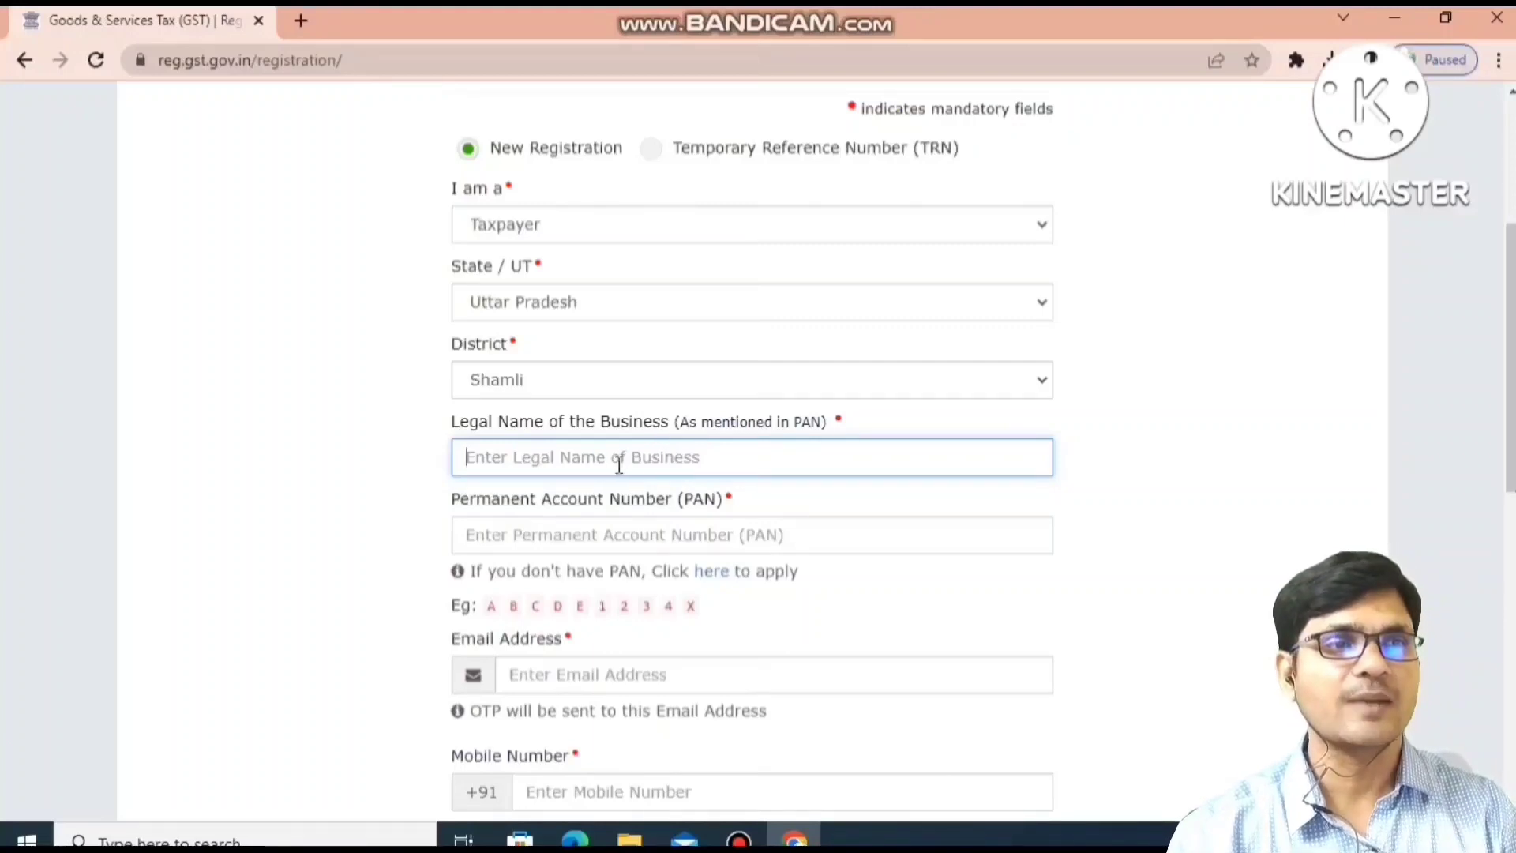
left_click(501, 546)
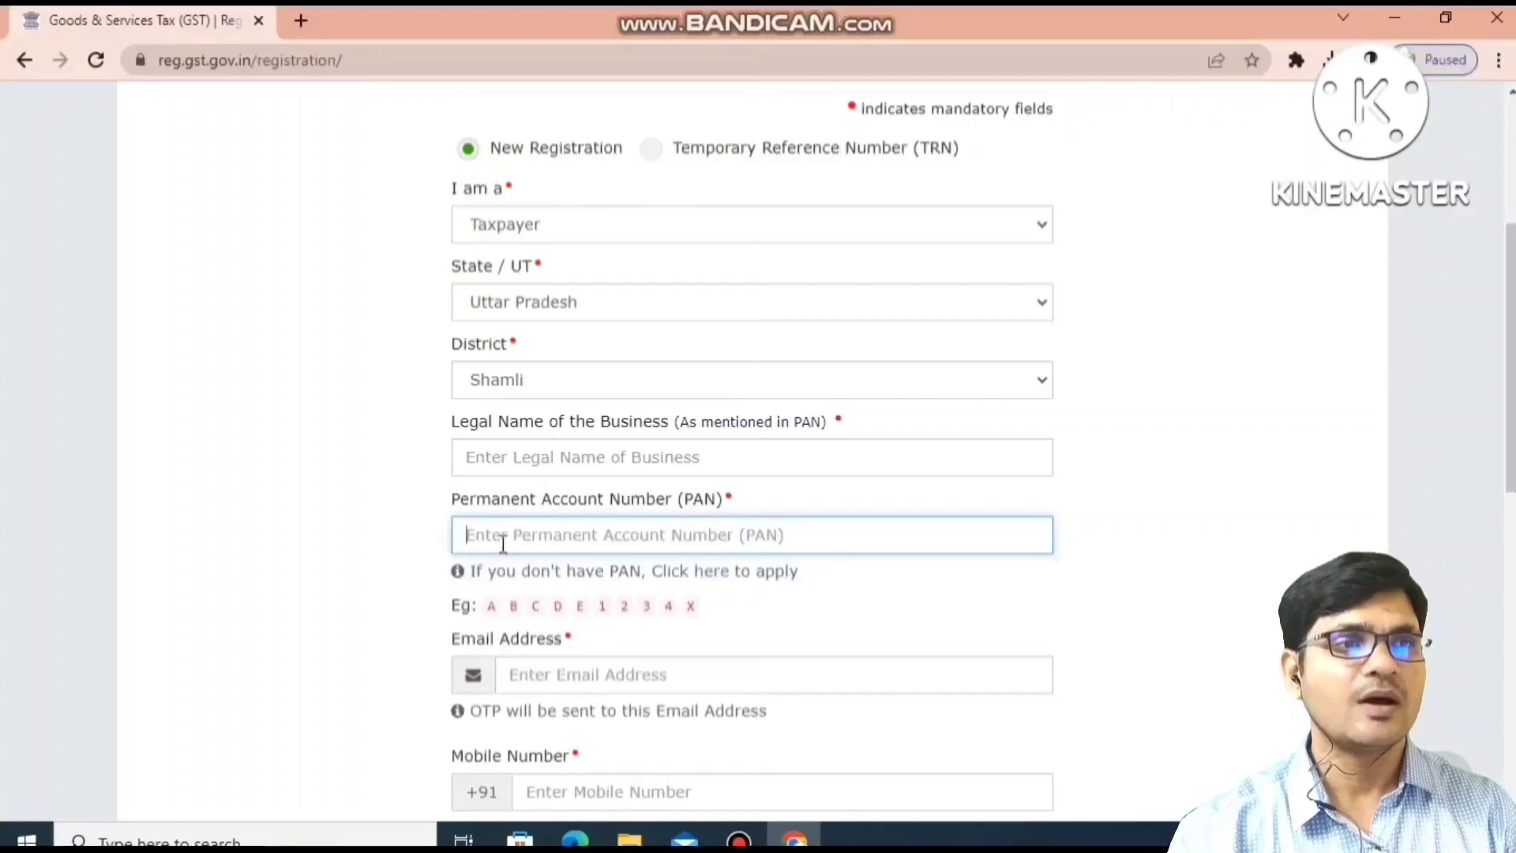
scroll(498, 565, "down", 3)
left_click(531, 456)
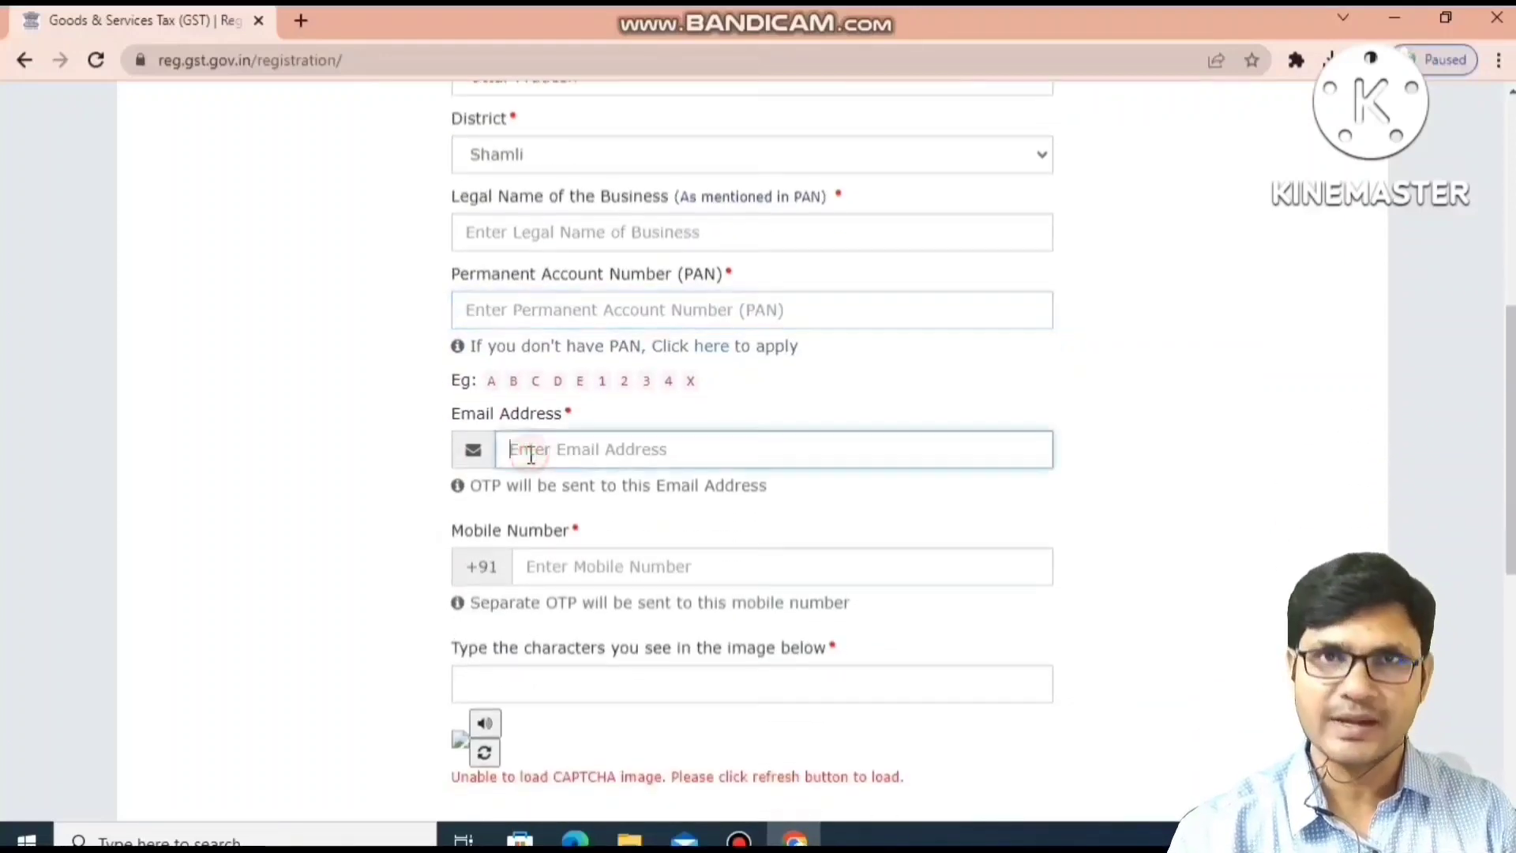
left_click(545, 565)
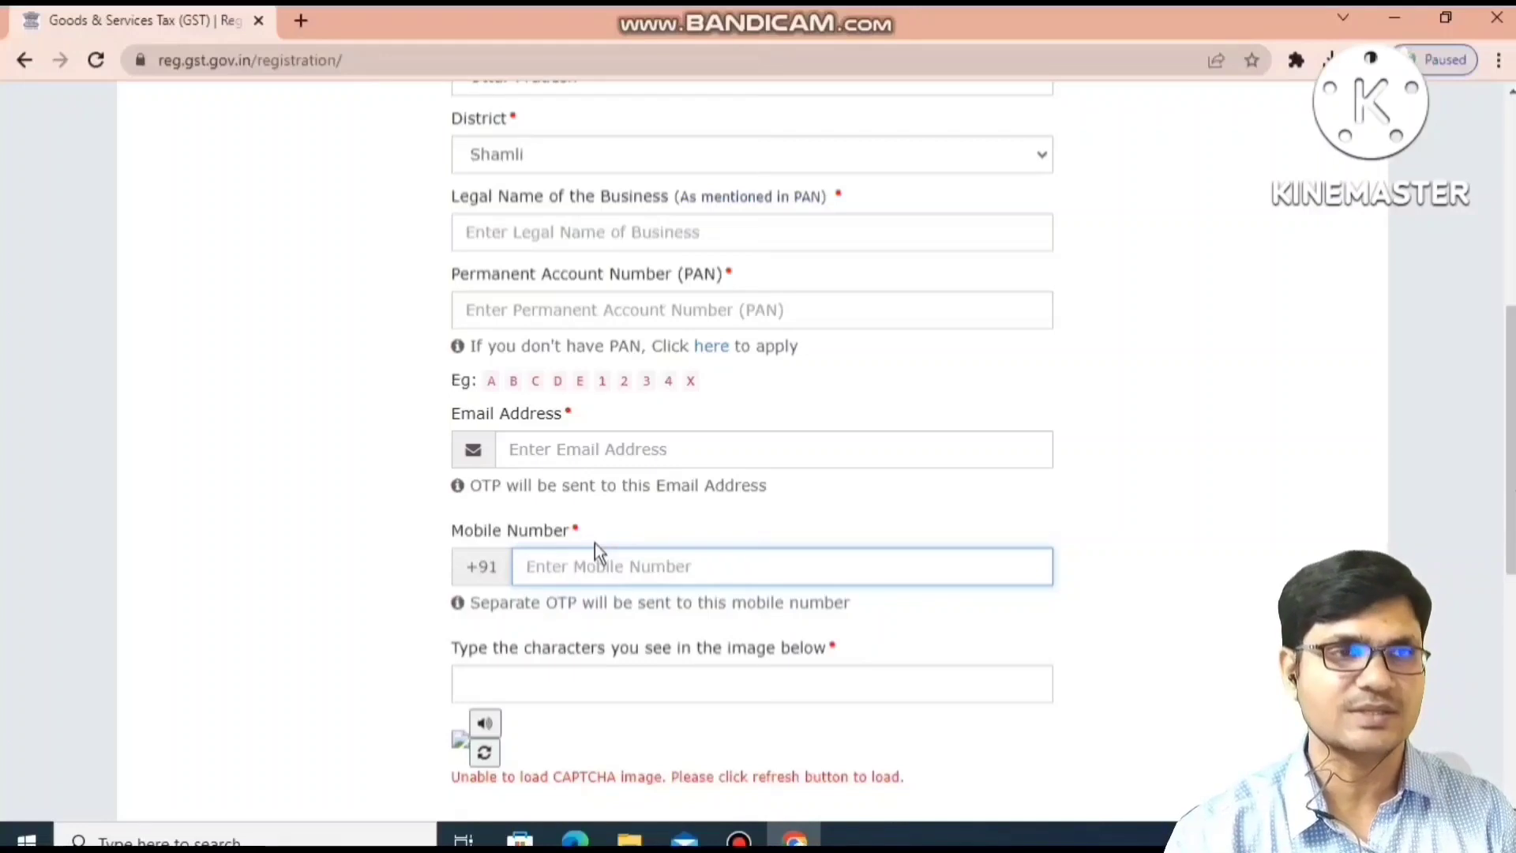
Step: Refresh the CAPTCHA image and place the cursor in the field for its characters
scroll(597, 547, "down", 4)
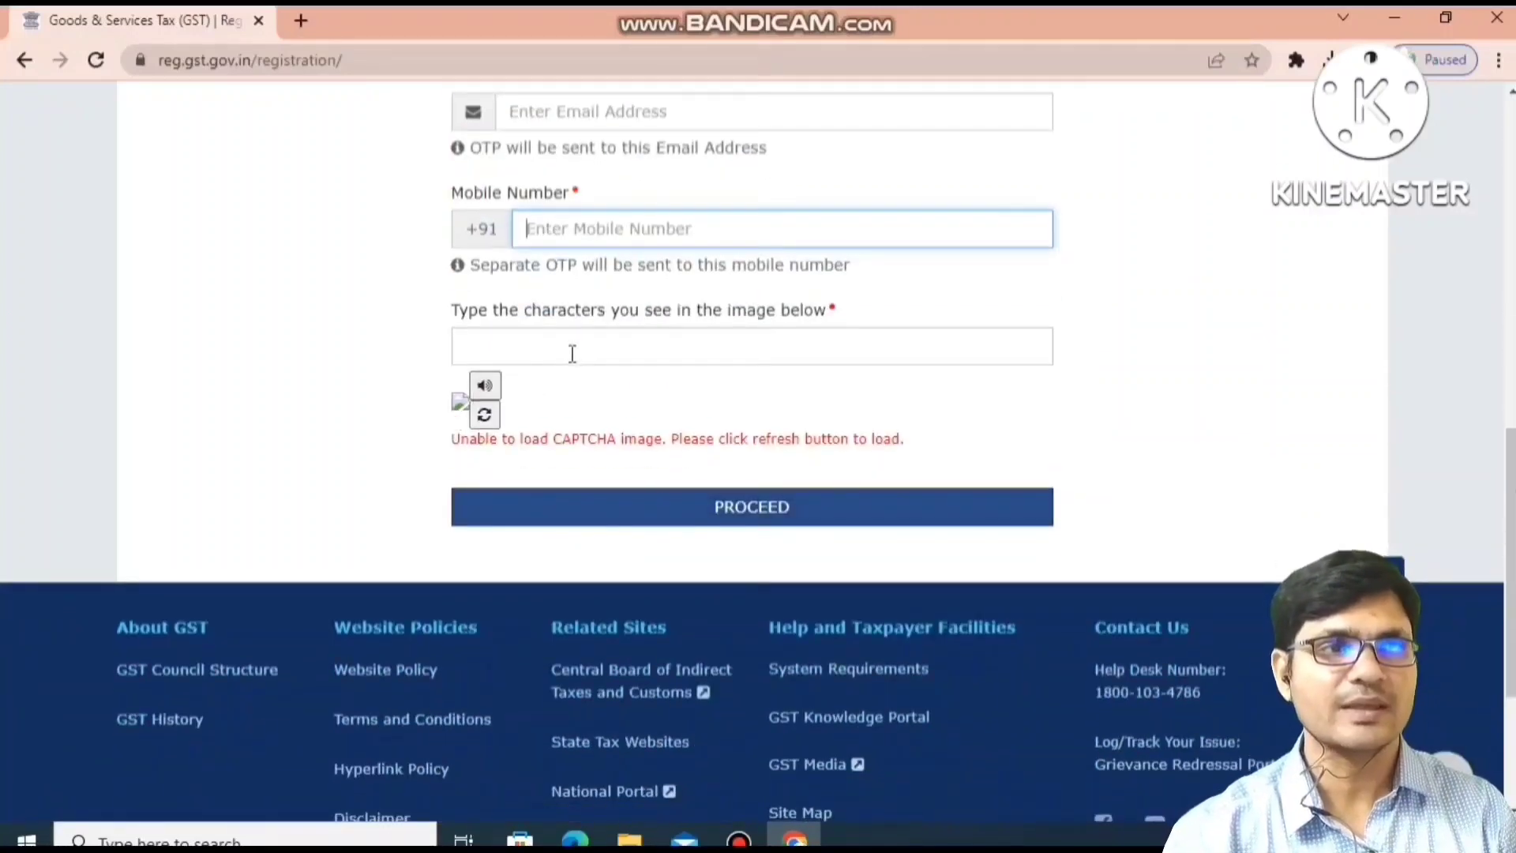
left_click(572, 353)
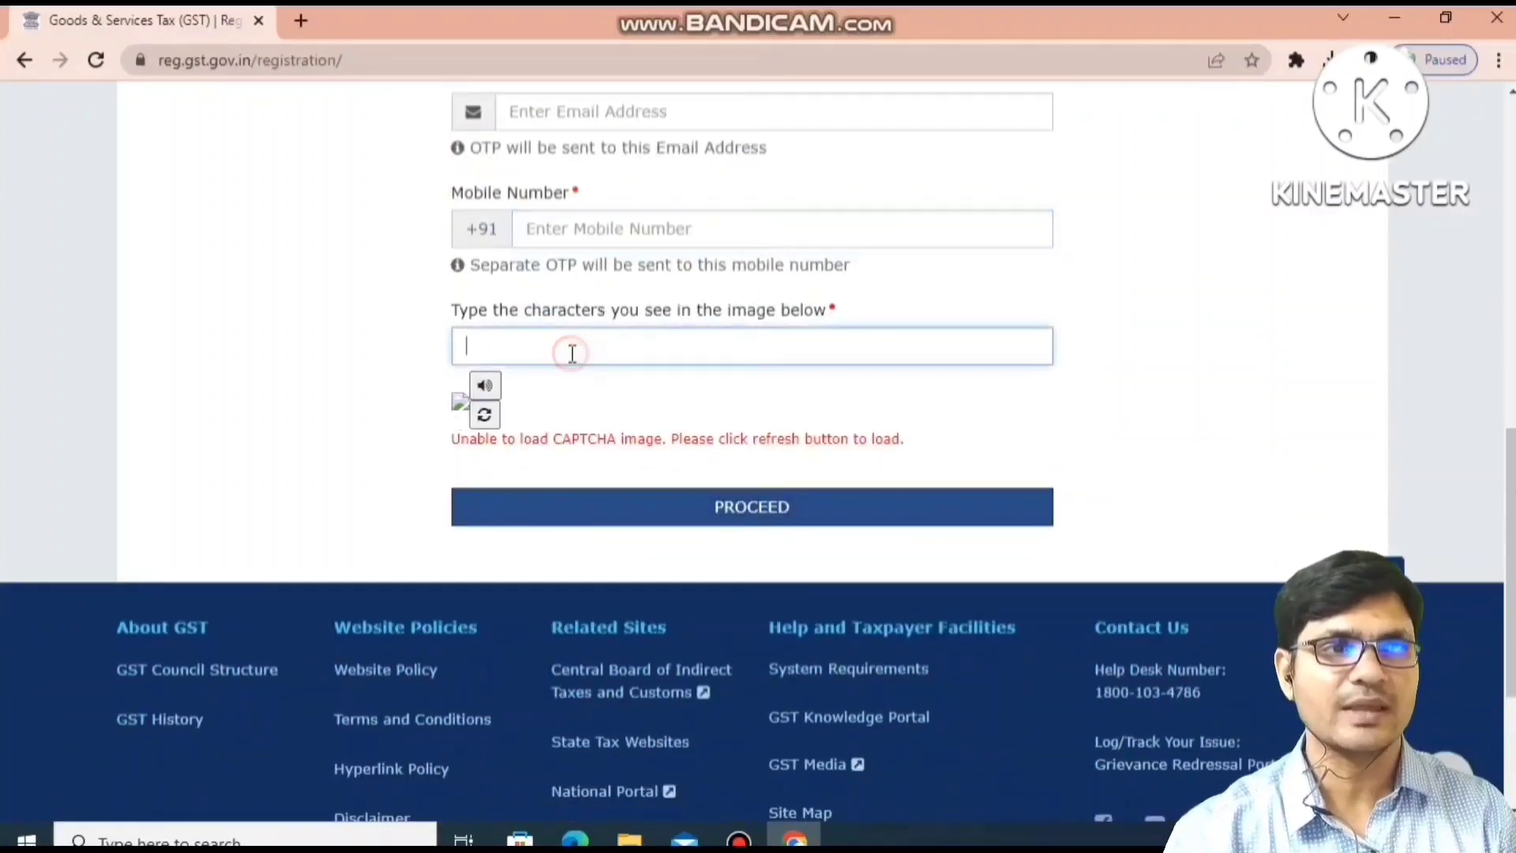
left_click(488, 419)
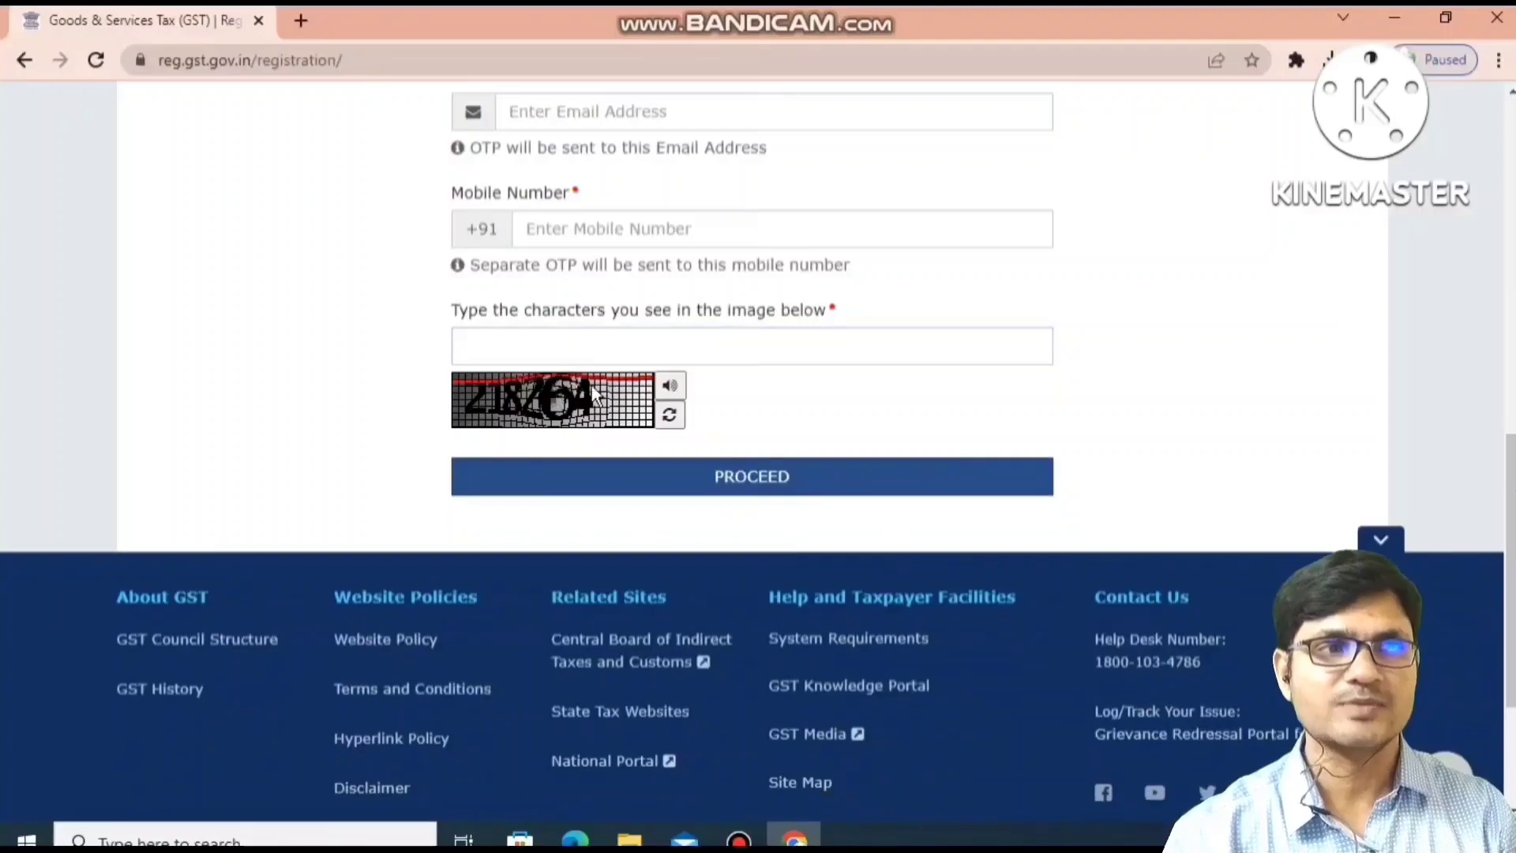
left_click(501, 346)
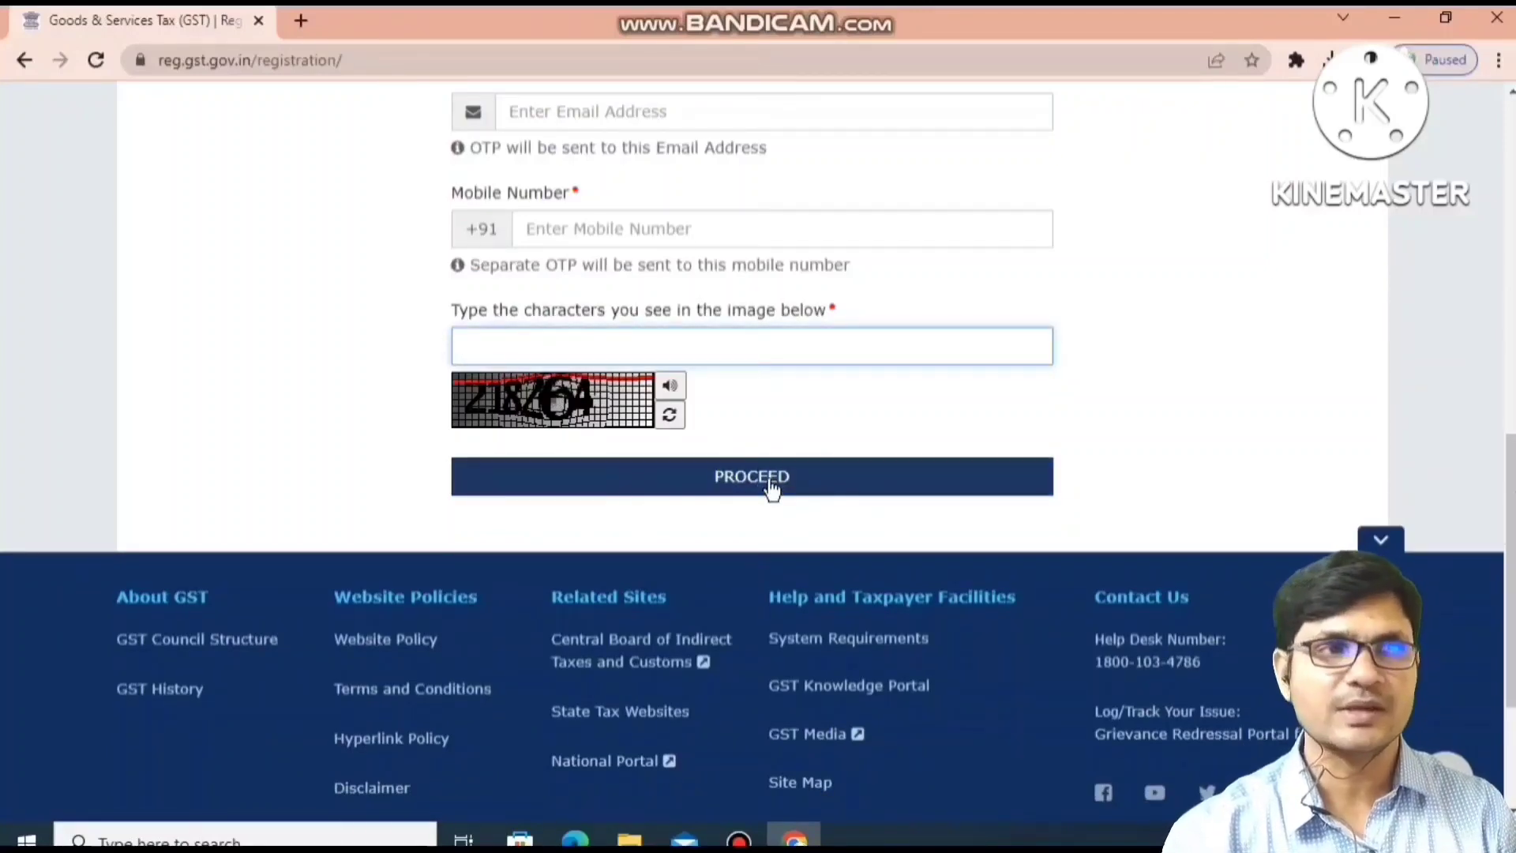
Step: Go through the mobile OTP and email OTP fields on the verification page
scroll(771, 490, "up", 3)
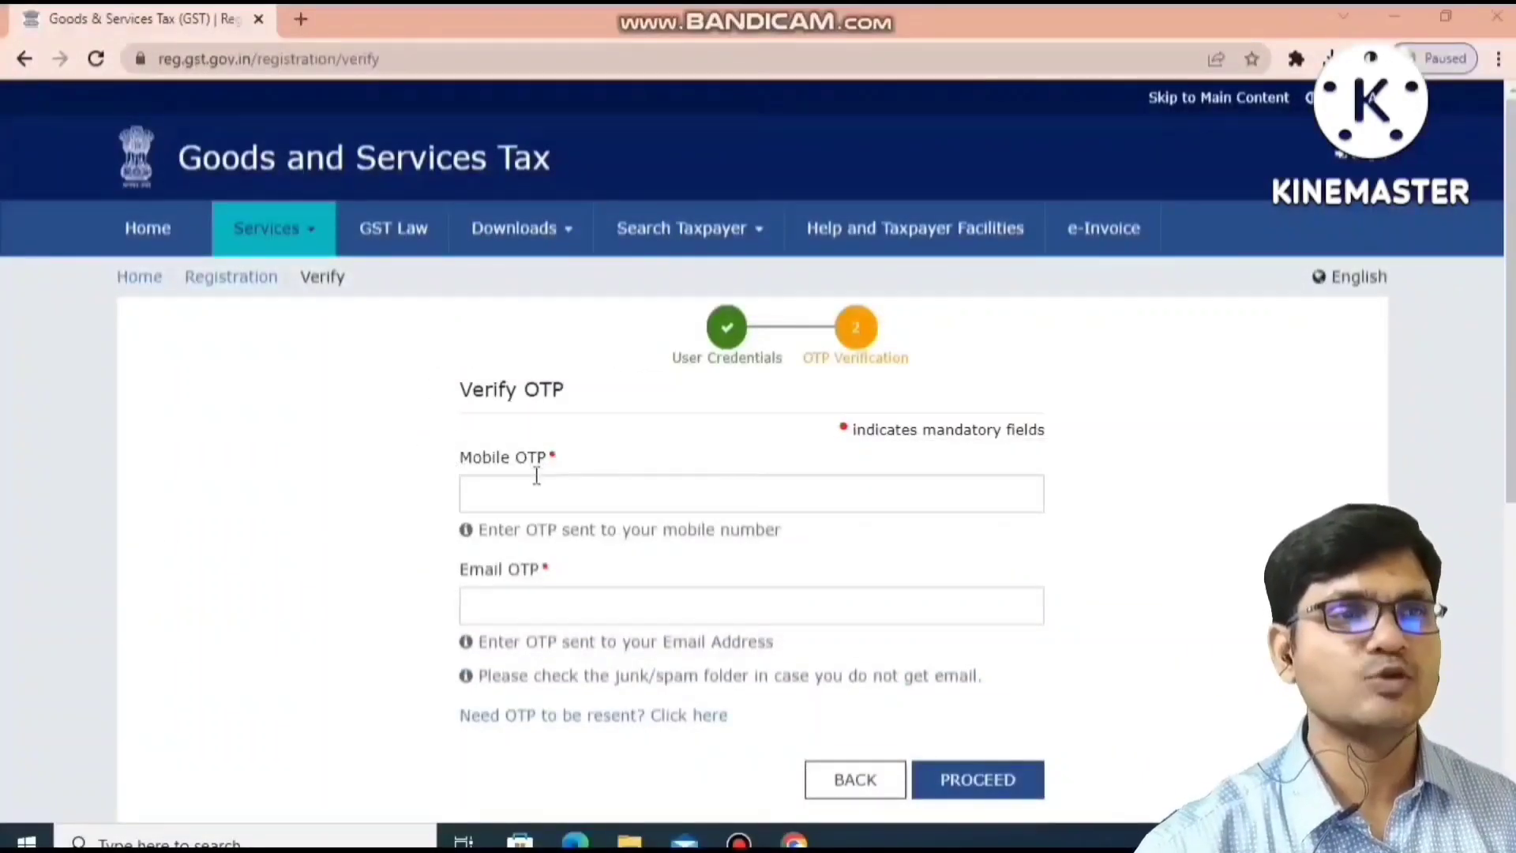
left_click(531, 485)
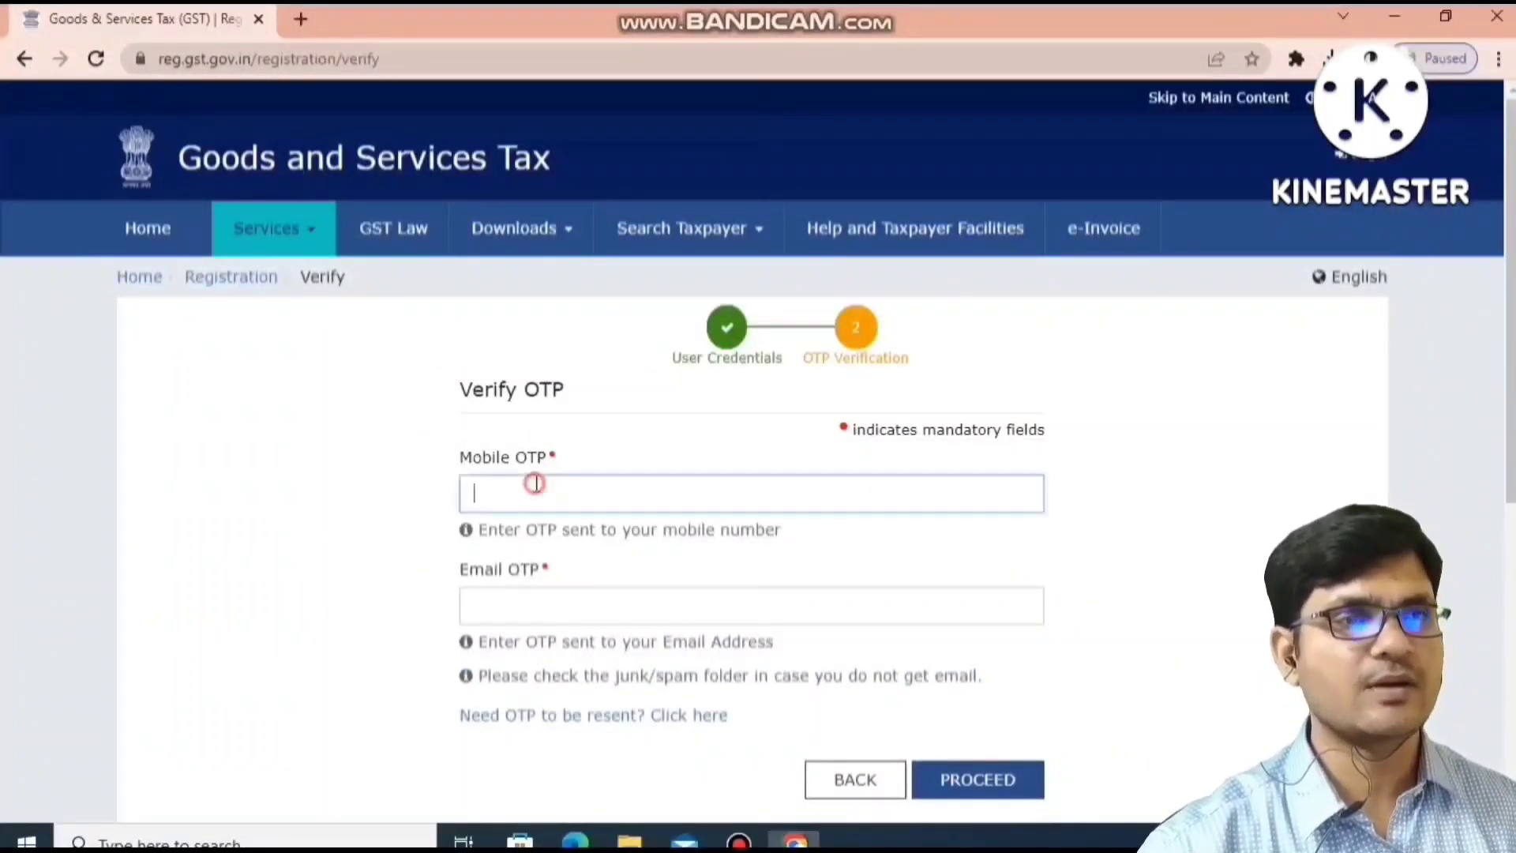
left_click(519, 597)
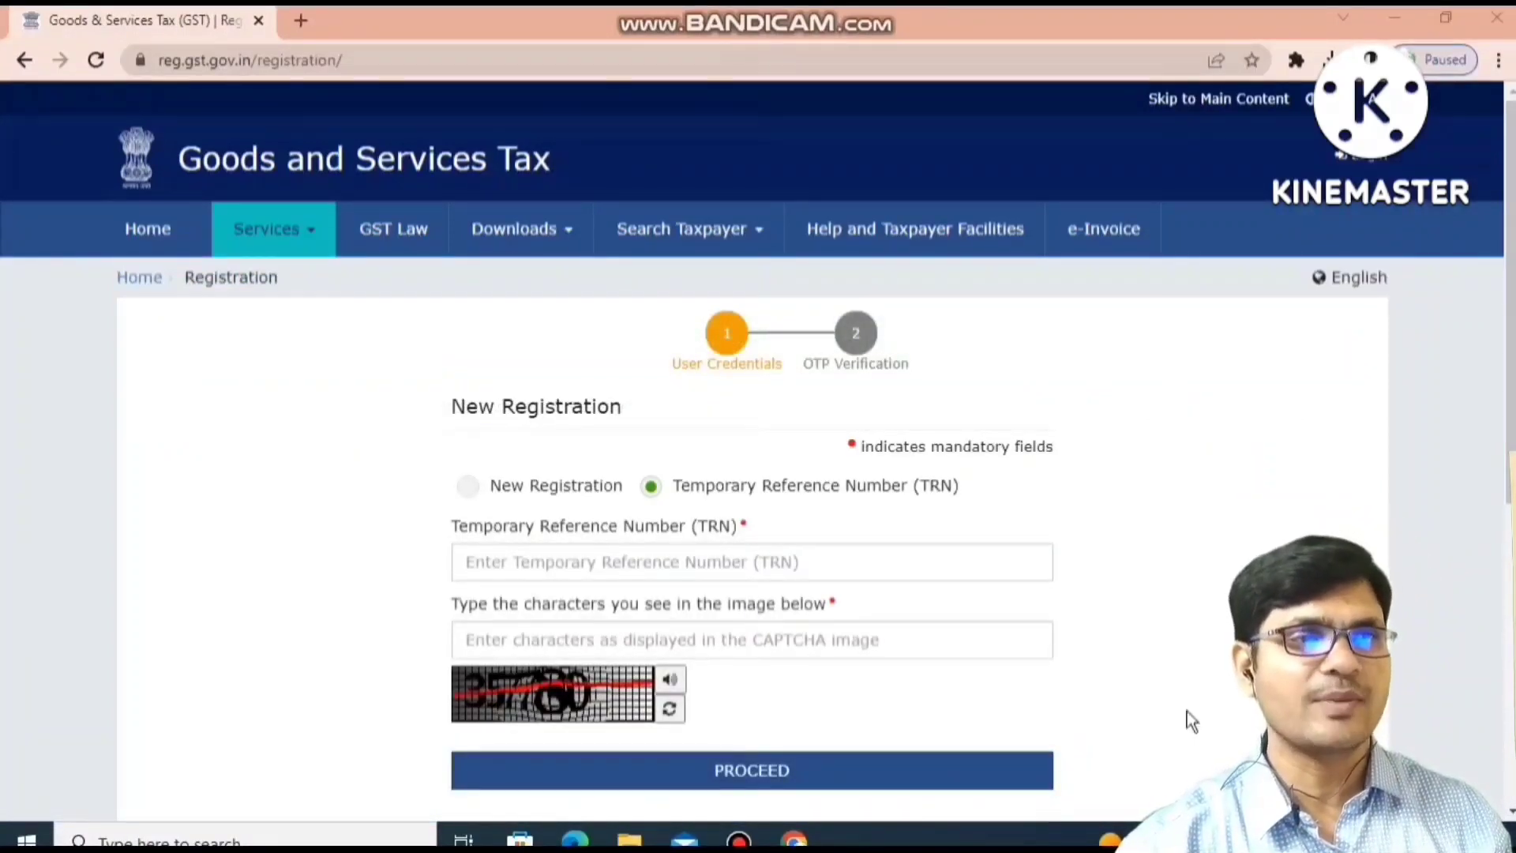
Step: Go to the Temporary Reference Number field and the CAPTCHA field, and proceed with the TRN login
left_click(570, 559)
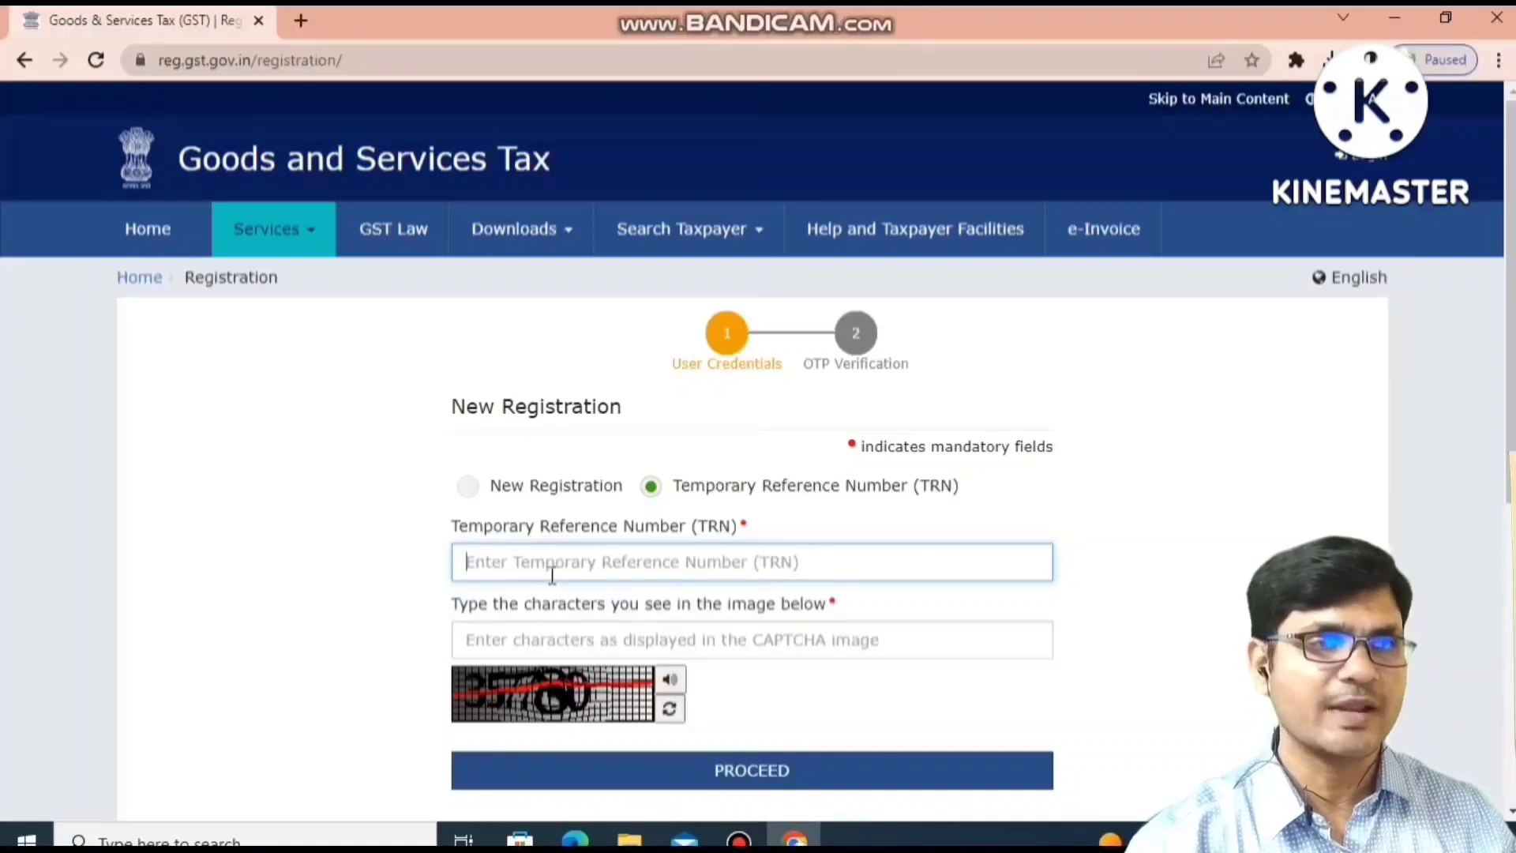
left_click(521, 638)
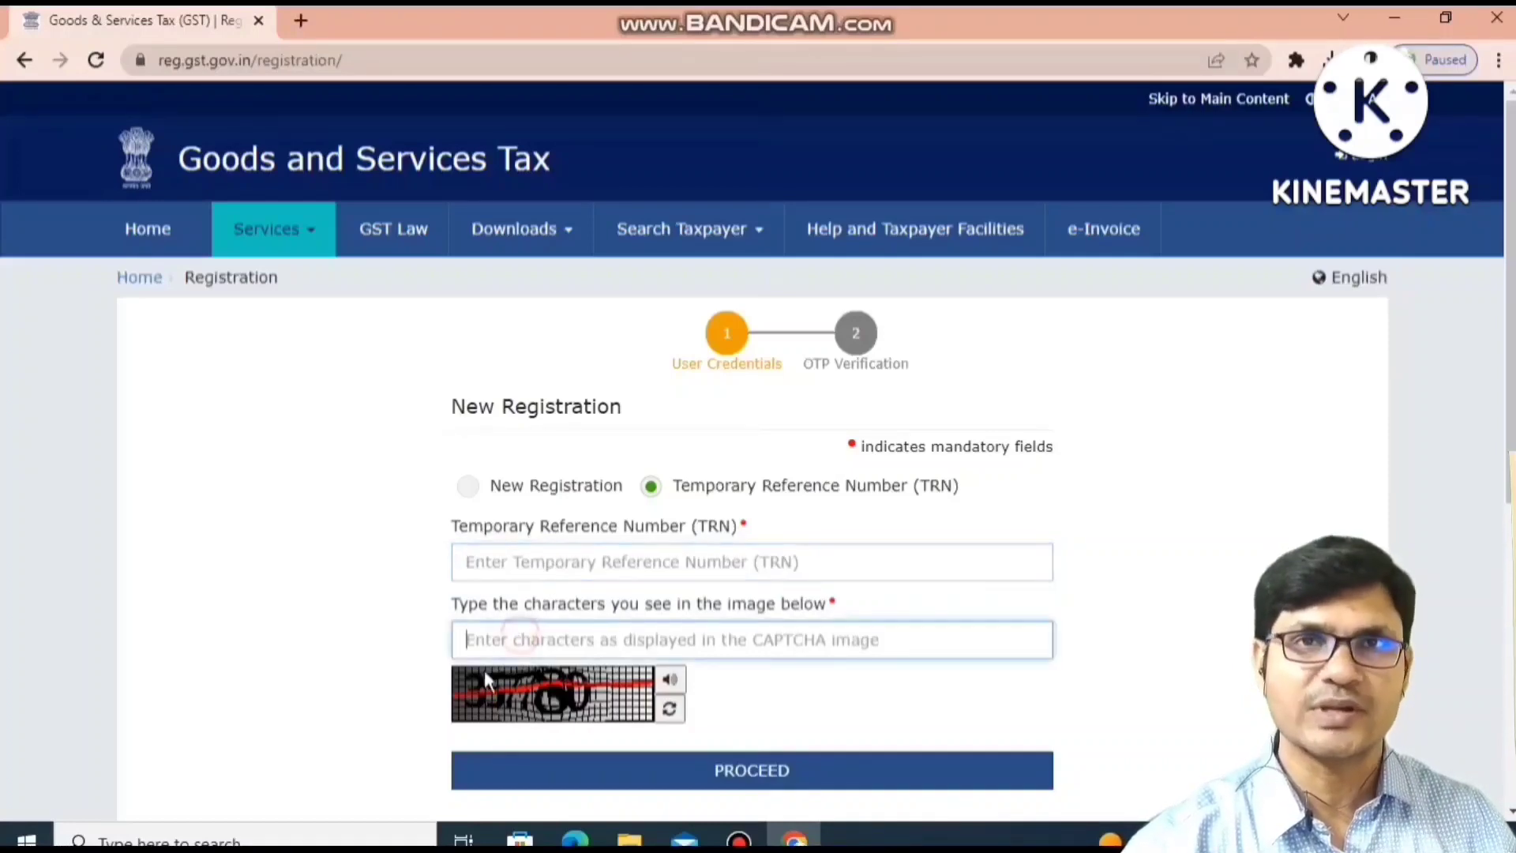
left_click(715, 774)
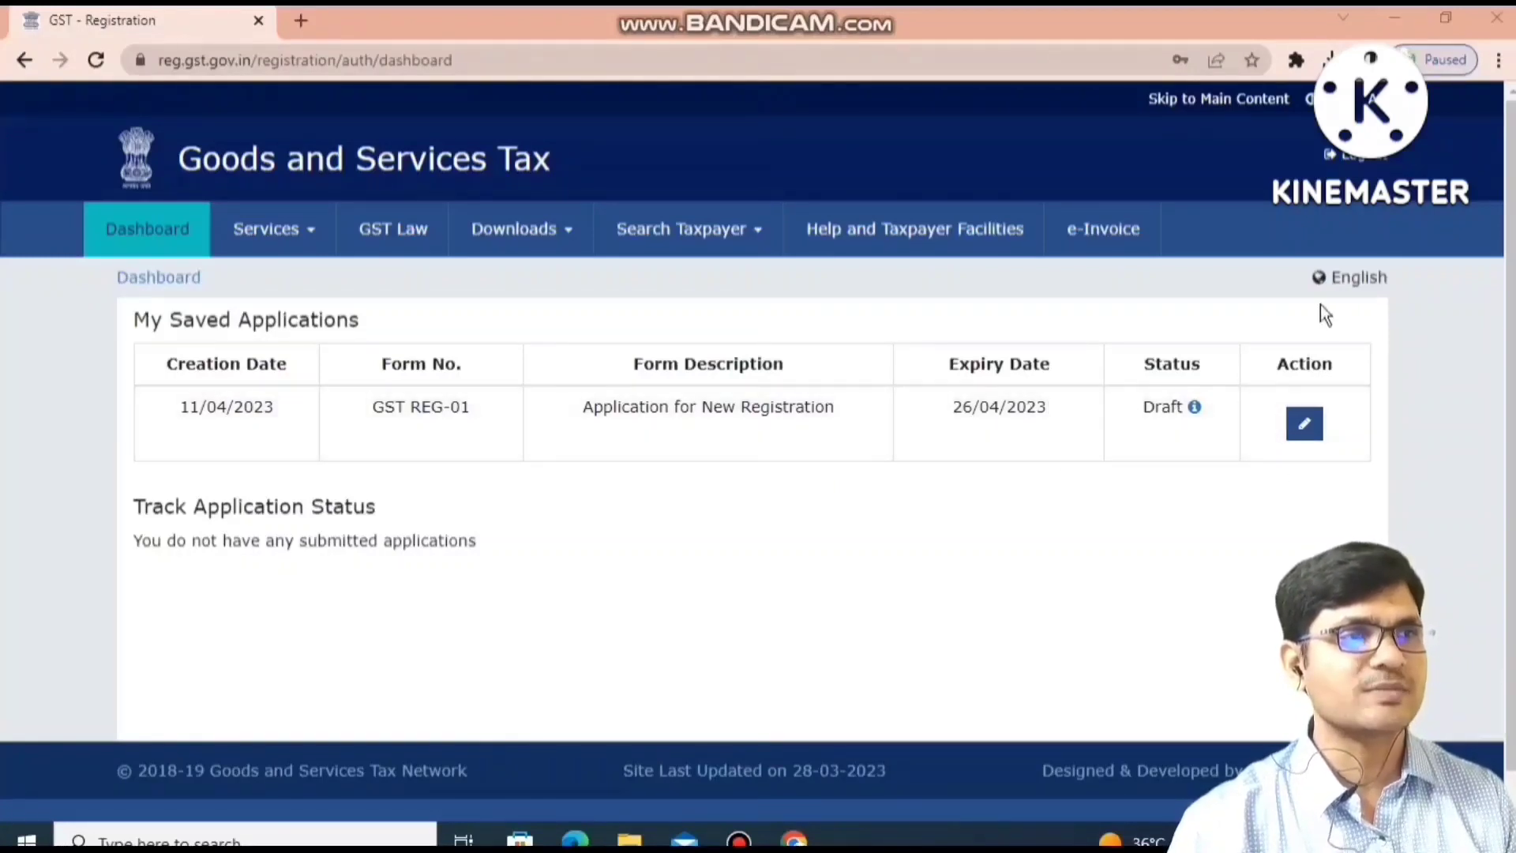
Step: Open the draft GST REG-01 application for editing and look over its Business Details section
left_click(1304, 426)
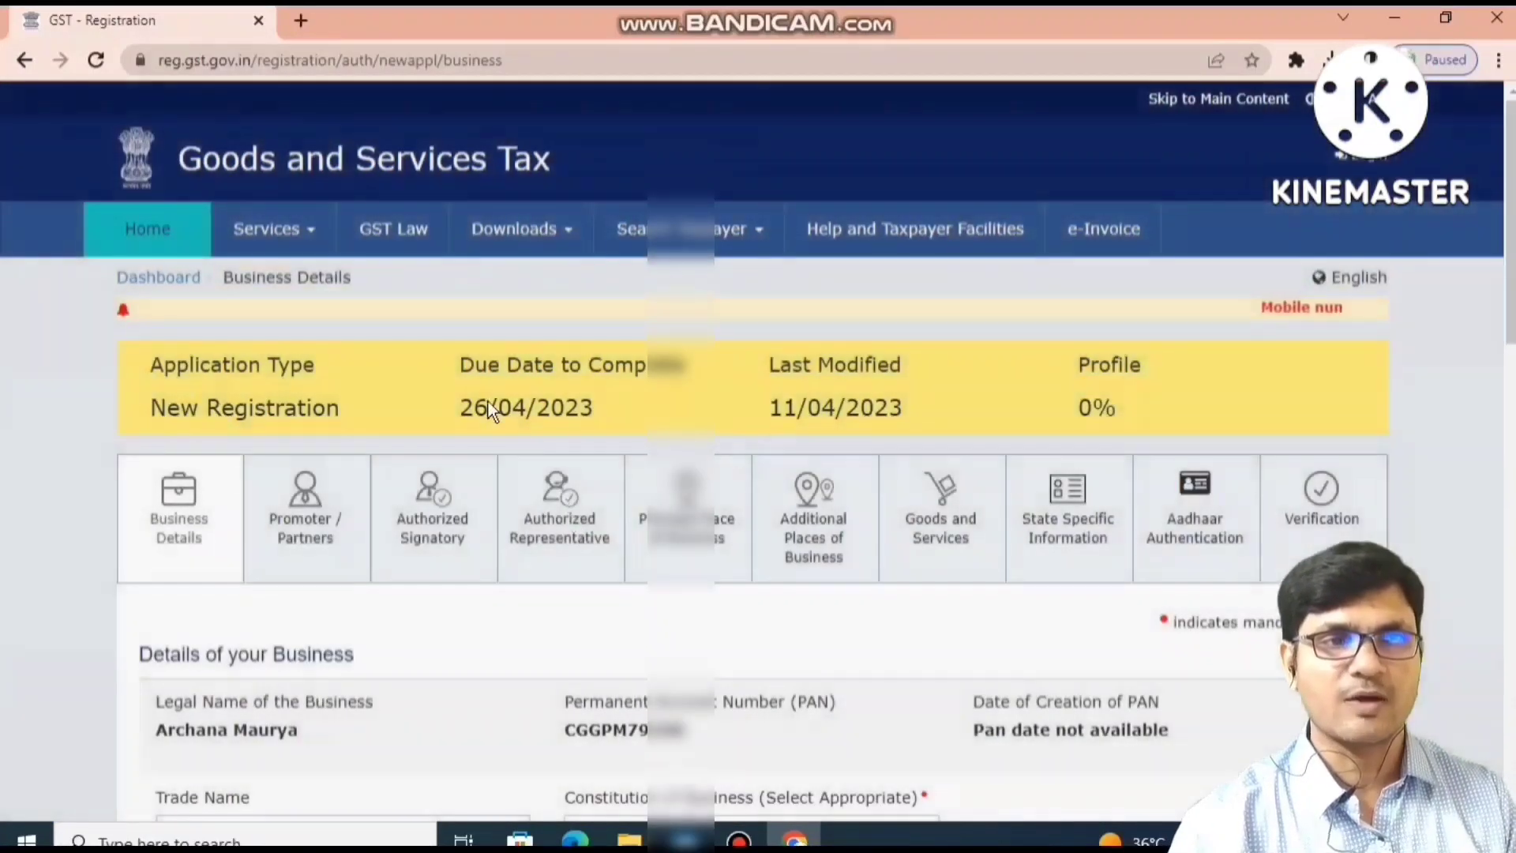
scroll(794, 622, "down", 4)
scroll(794, 622, "up", 3)
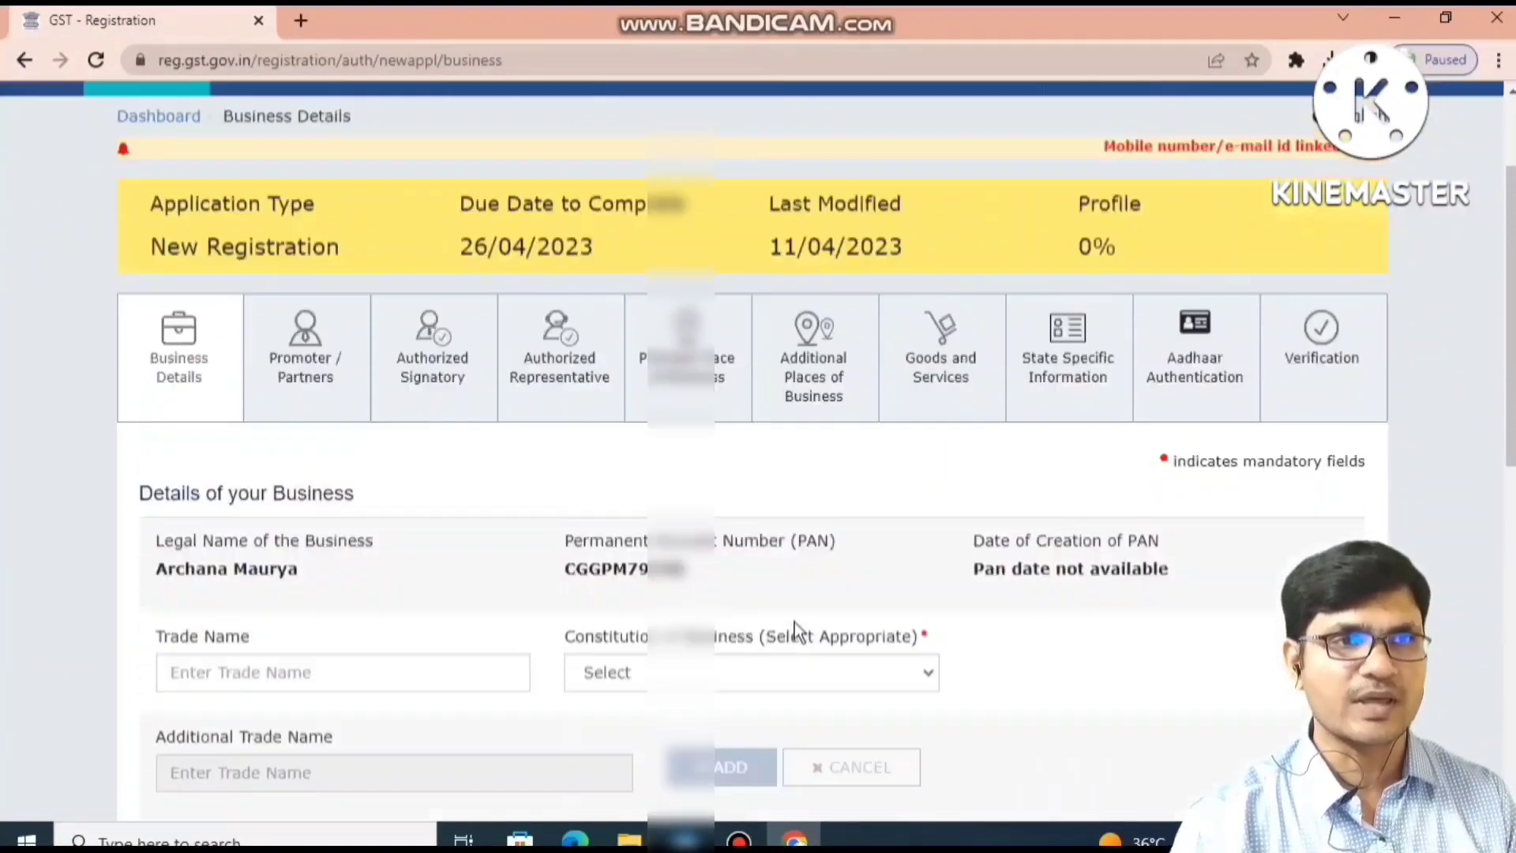
scroll(794, 622, "down", 4)
scroll(794, 622, "down", 1)
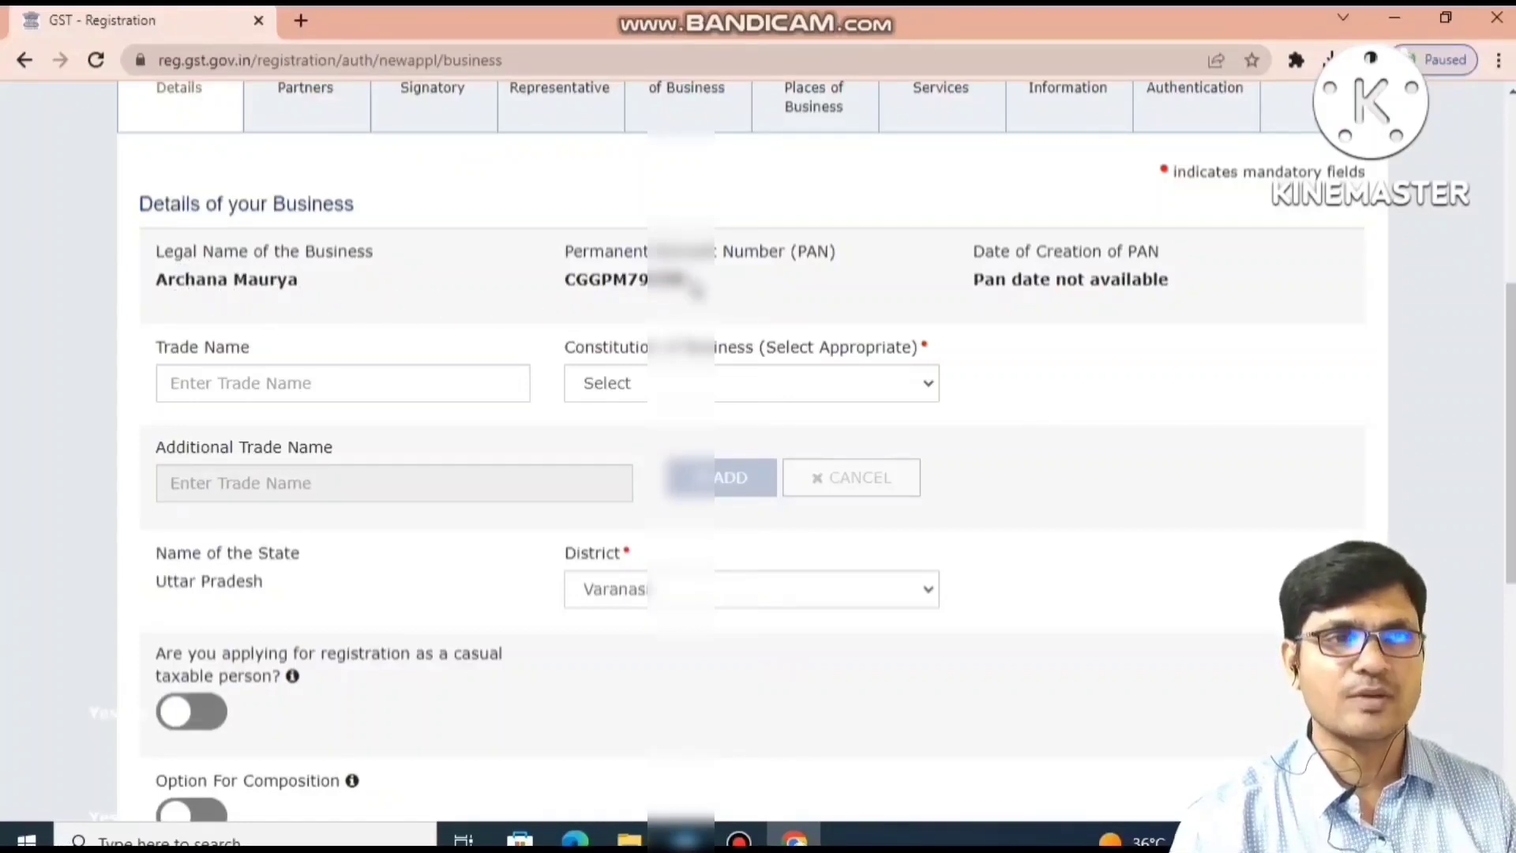
scroll(940, 283, "down", 1)
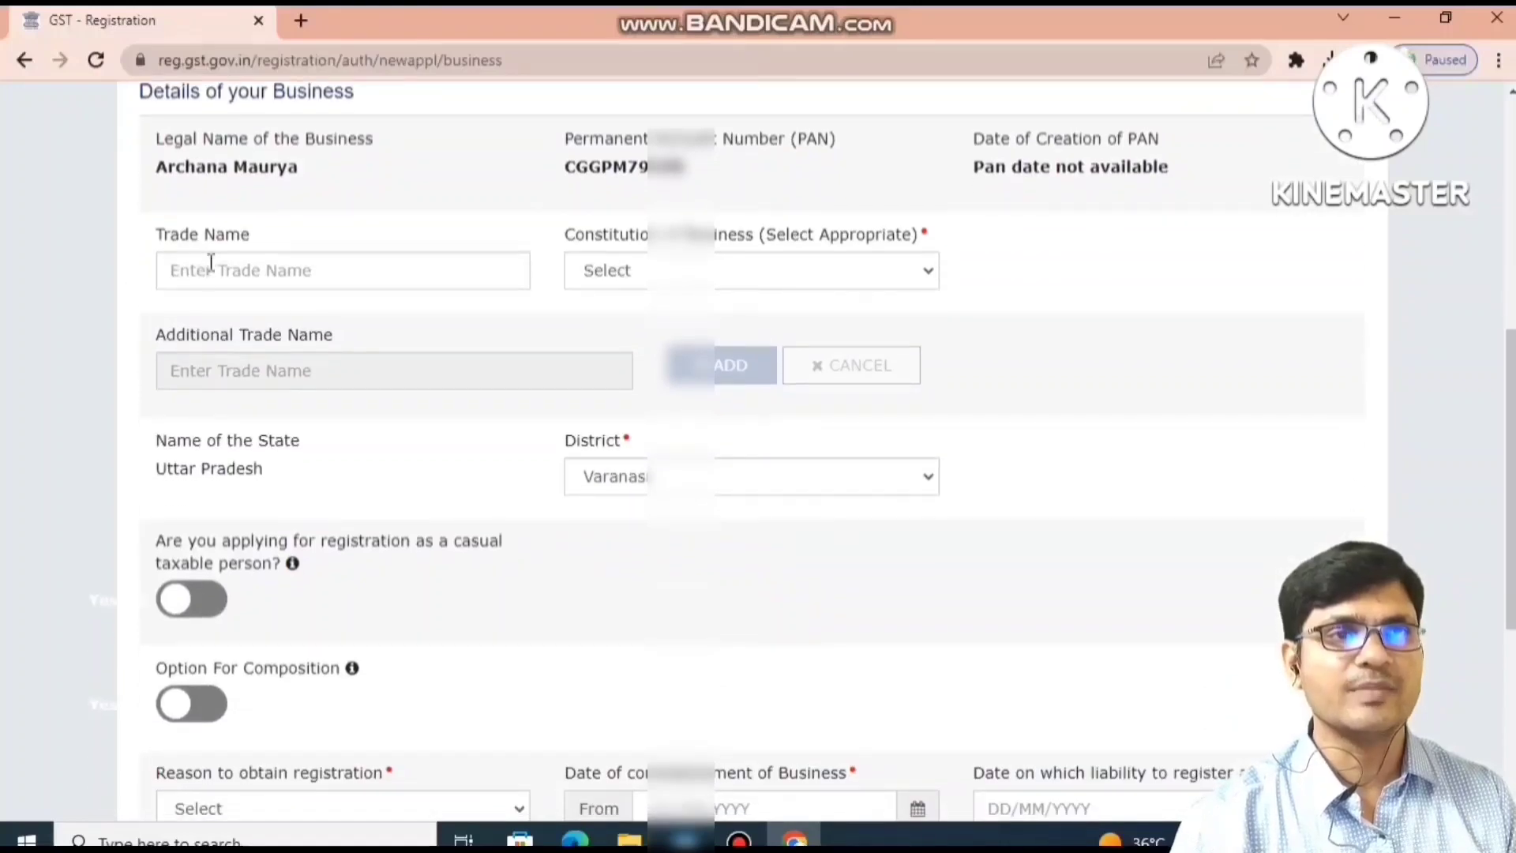
Step: Leave the trade name blank and set the constitution of business to Proprietorship
left_click(210, 265)
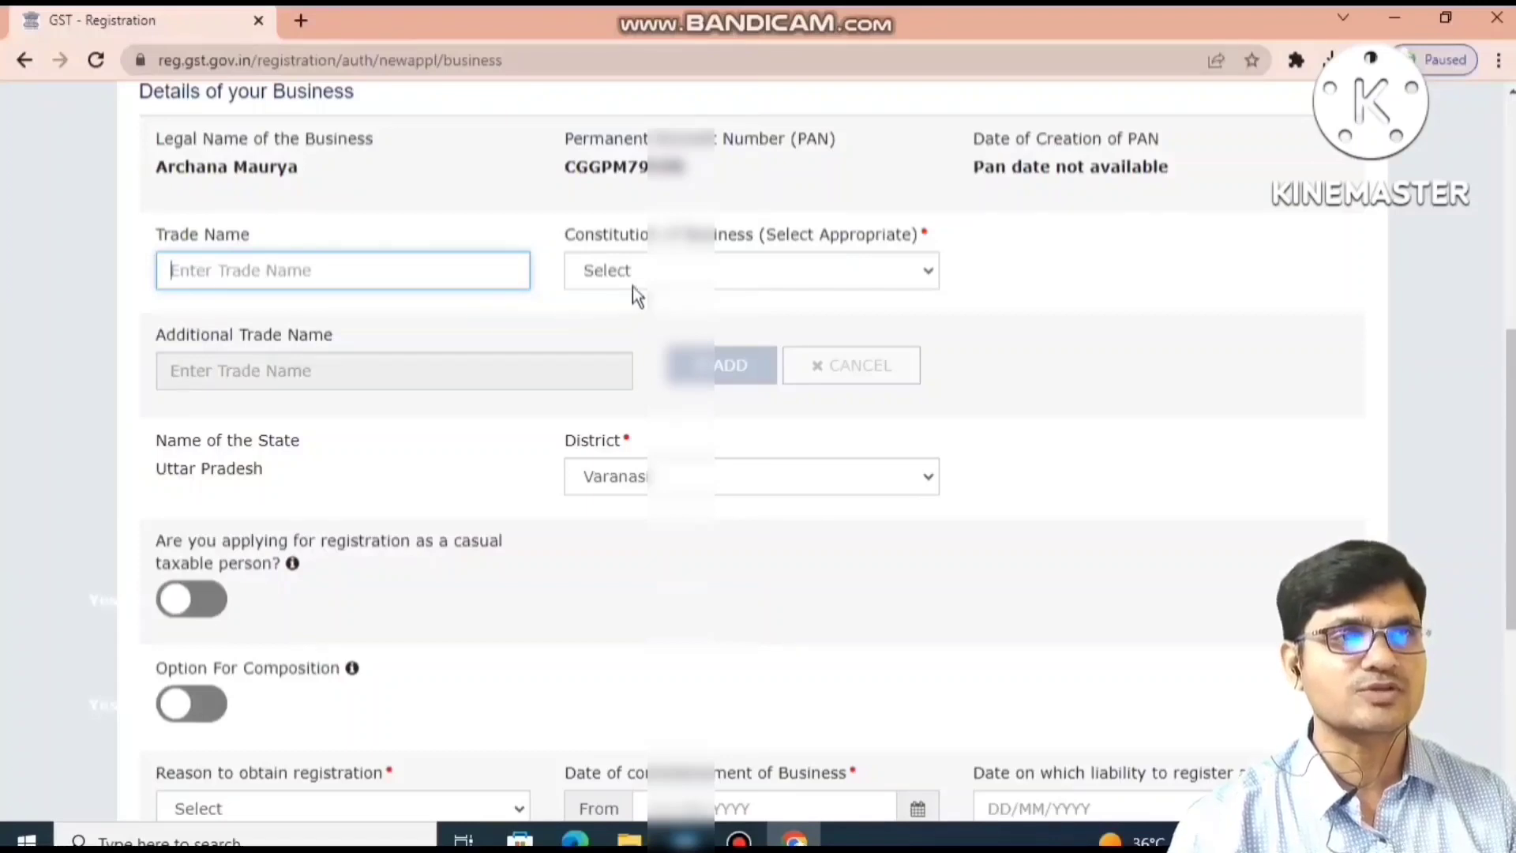
left_click(692, 281)
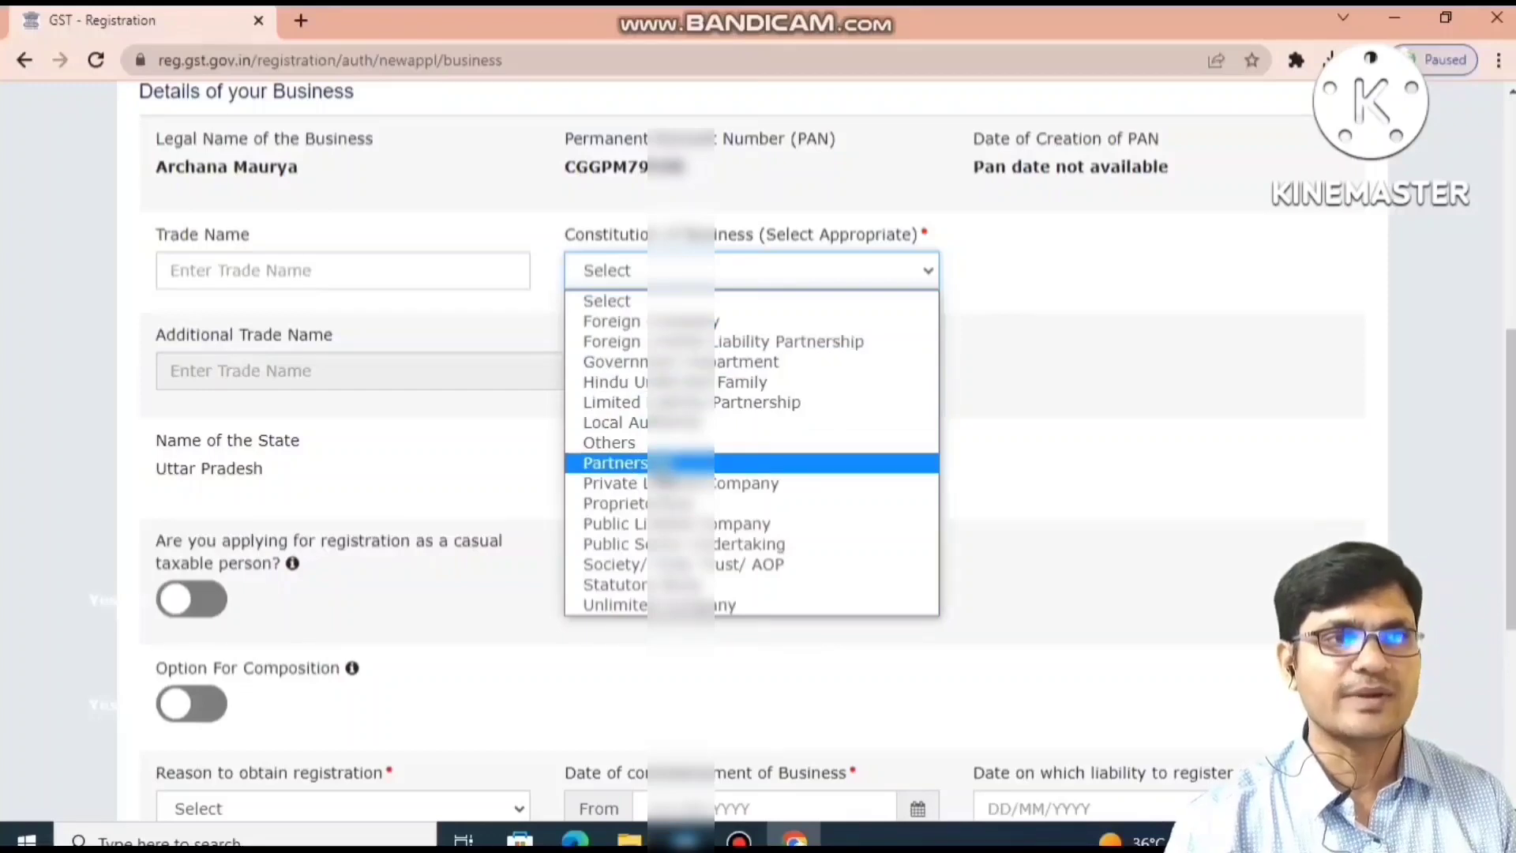
left_click(638, 513)
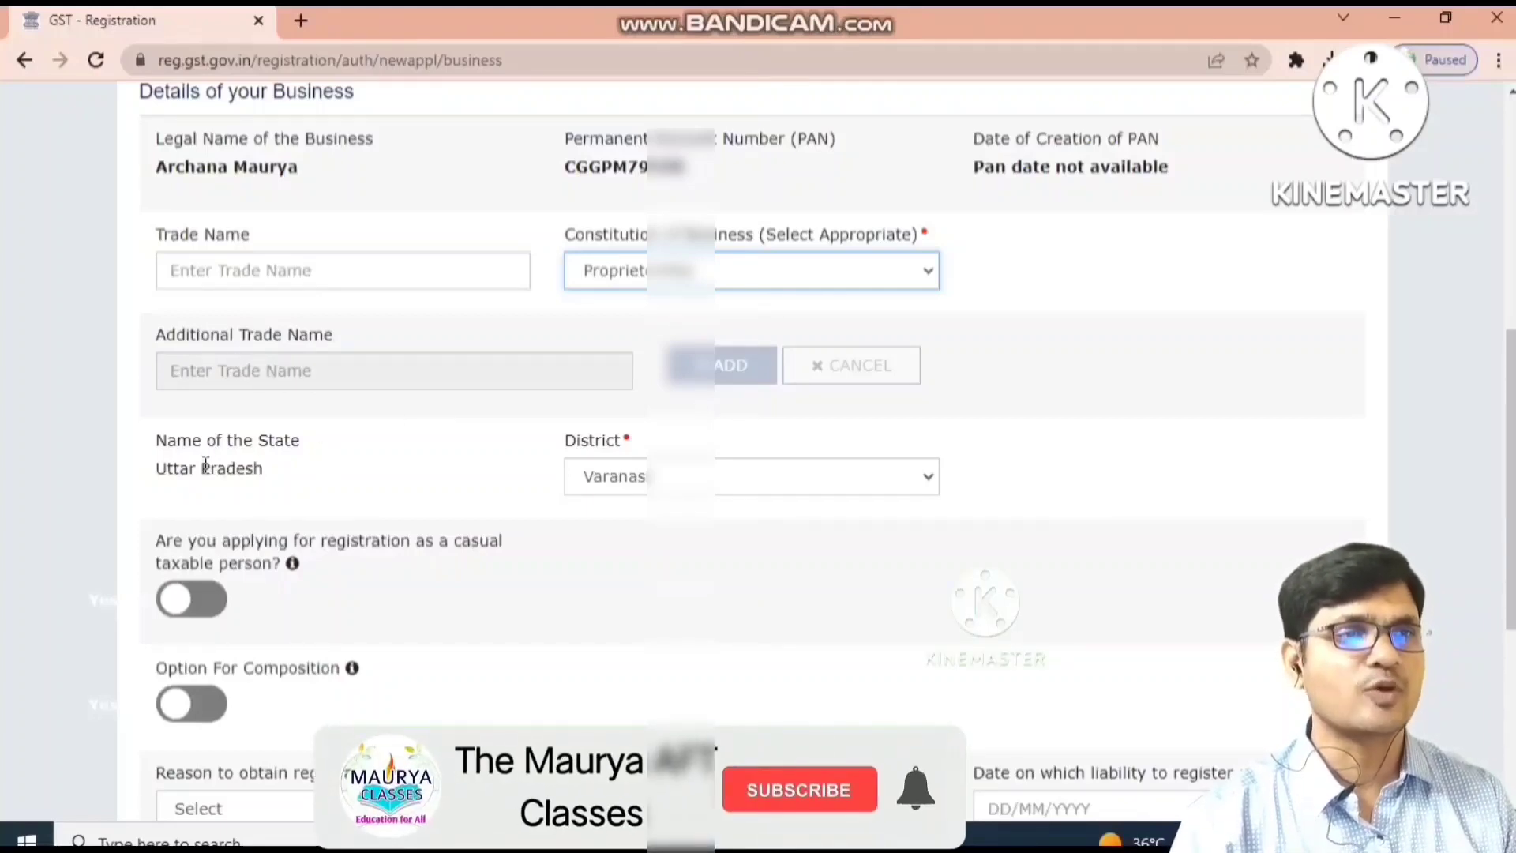
Step: Change the District in the business details to Unnao
left_click(646, 478)
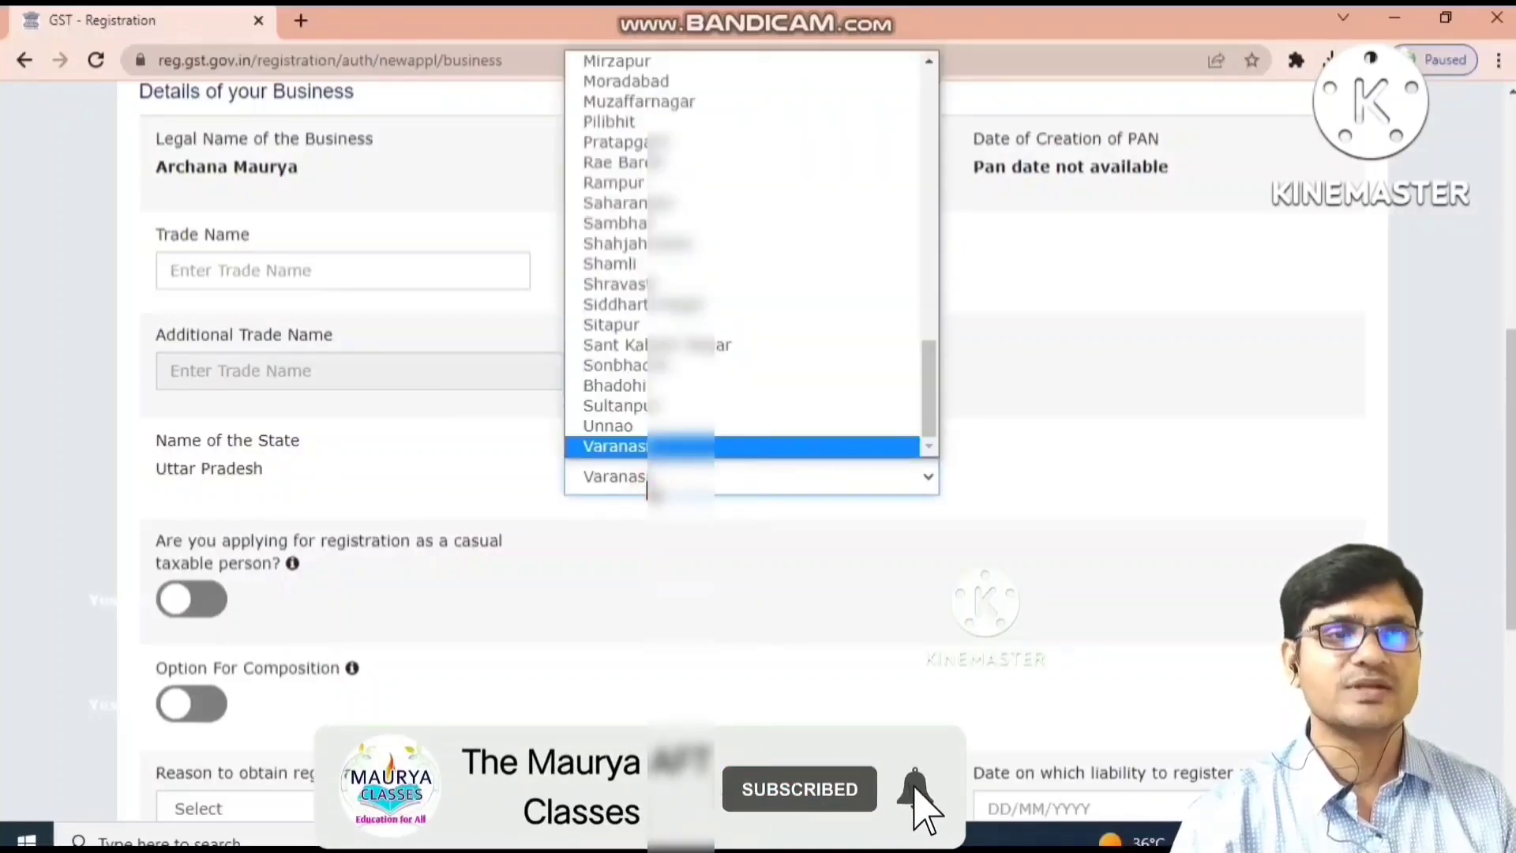
left_click(286, 471)
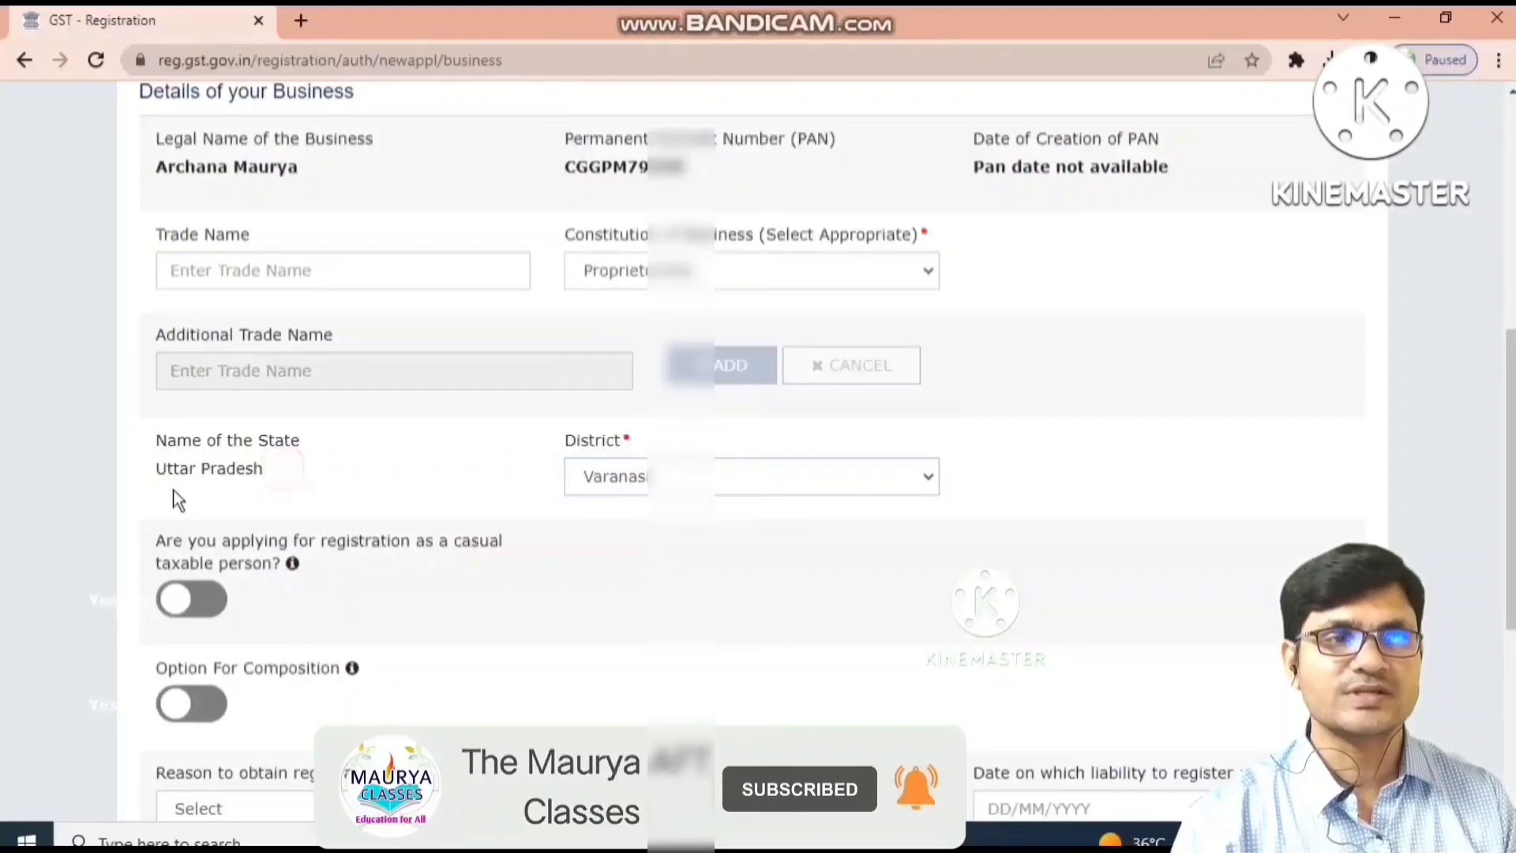
left_click(646, 489)
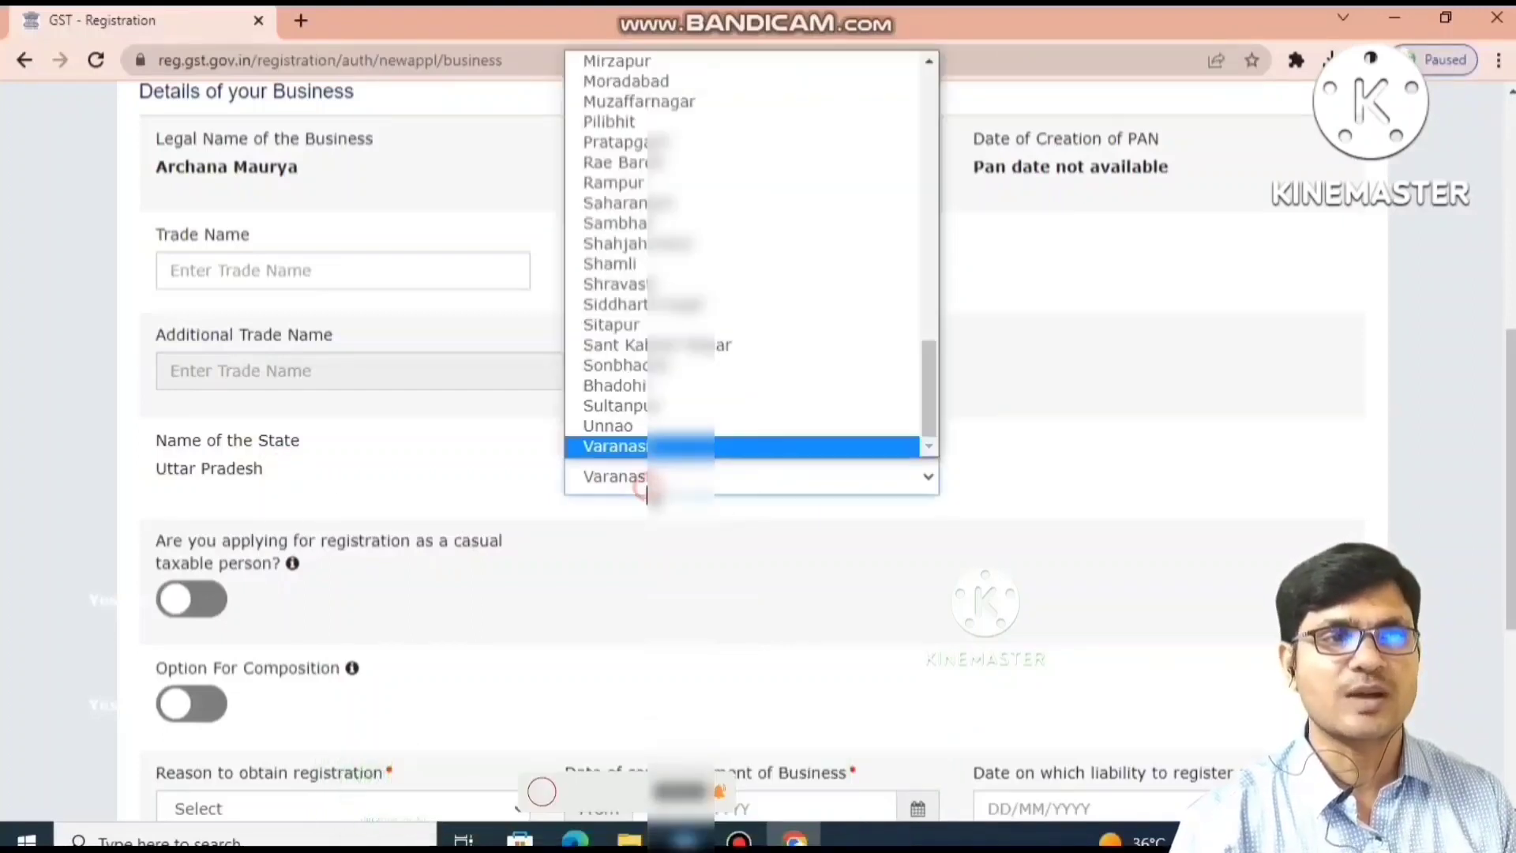
left_click(612, 428)
Step: Switch the Option For Composition setting on and back off
scroll(472, 561, "down", 3)
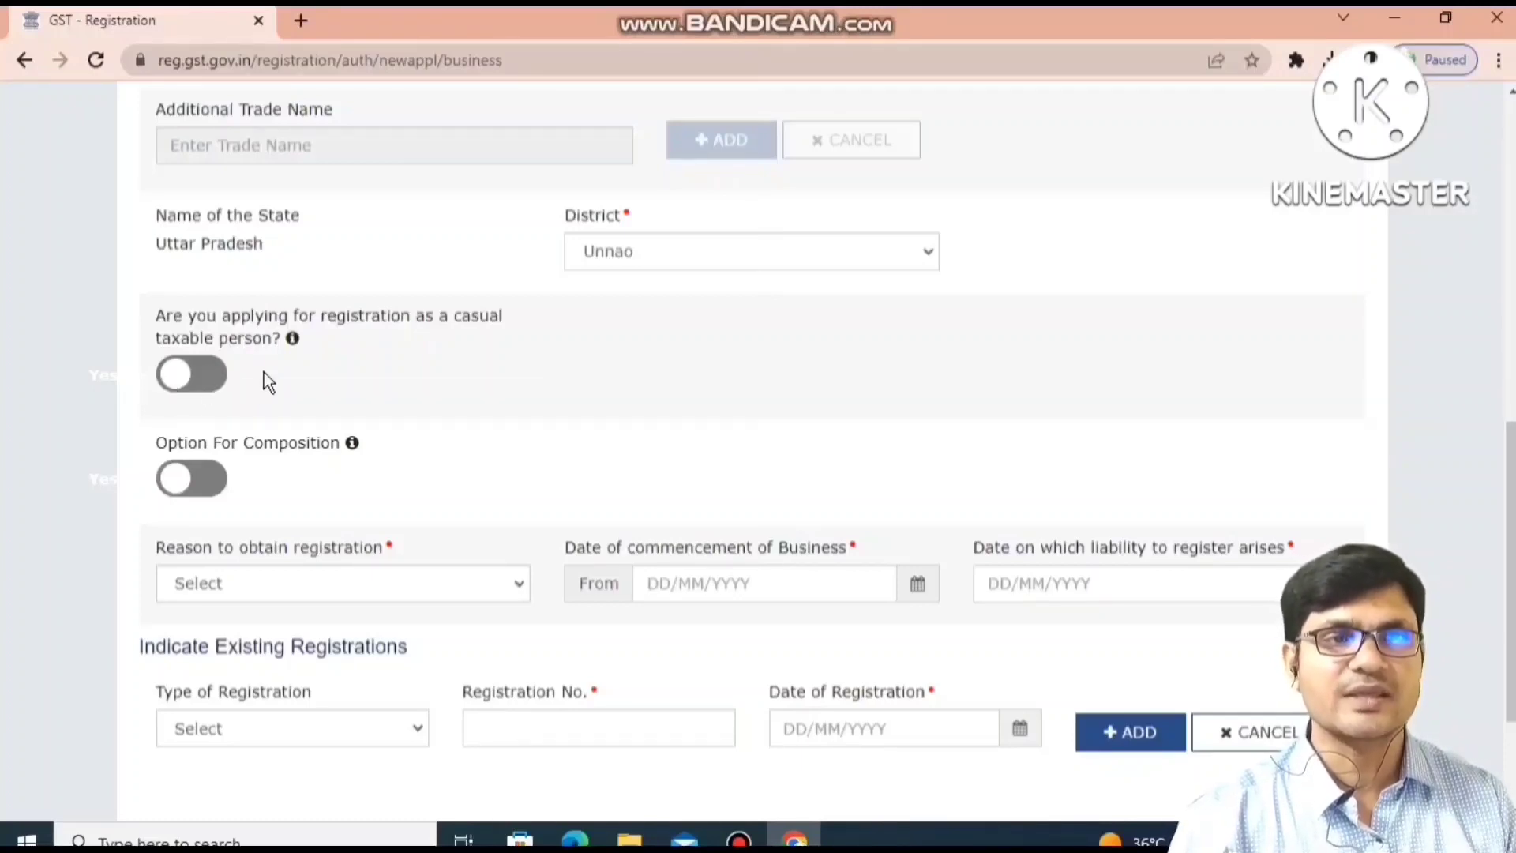
left_click(218, 477)
left_click(180, 484)
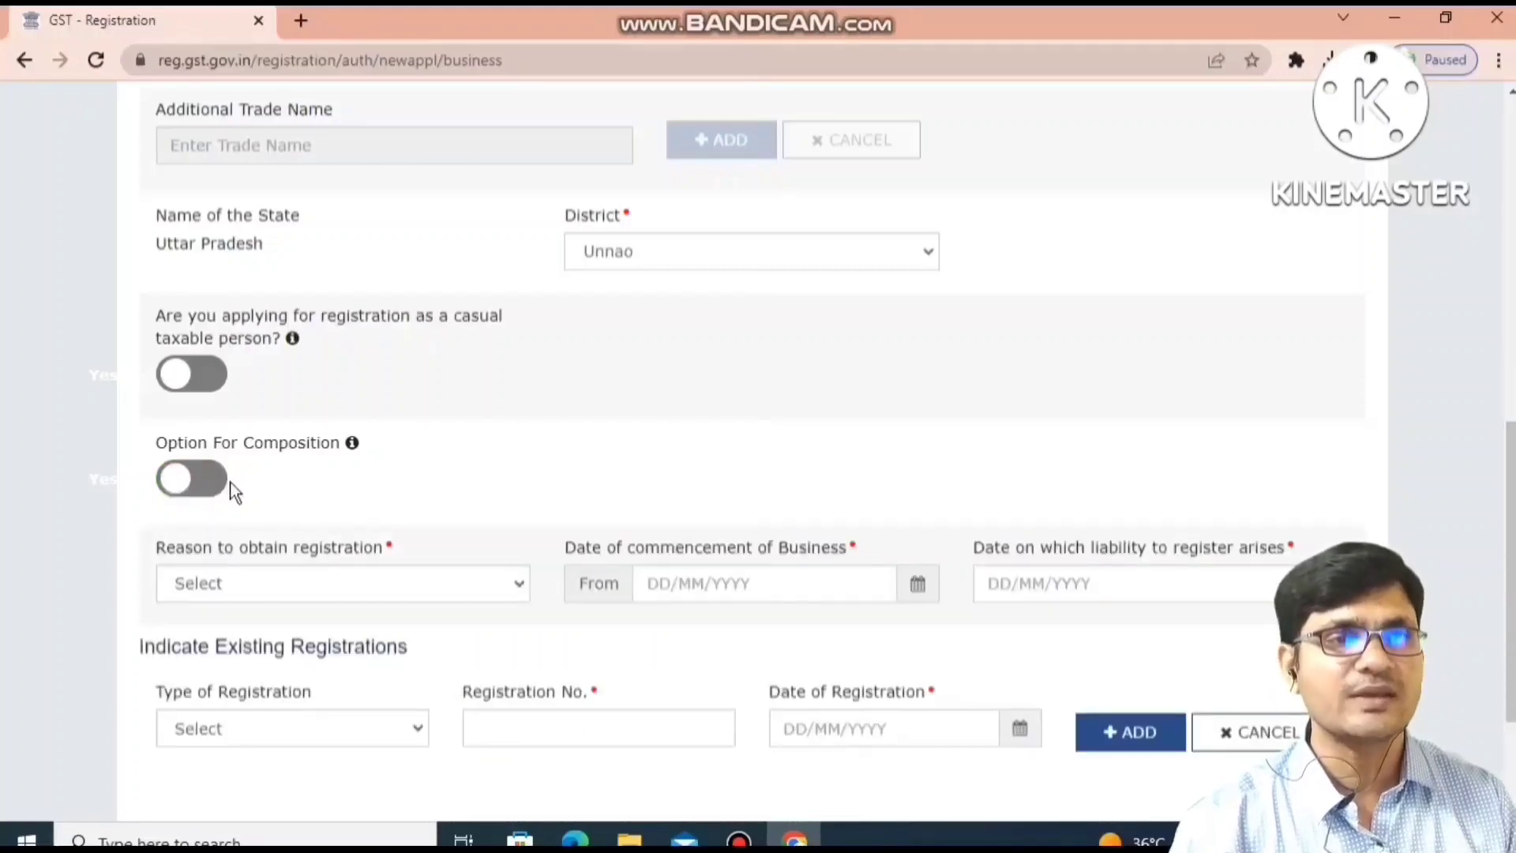
Step: Set the reason to obtain registration to Voluntary Basis
scroll(230, 482, "down", 3)
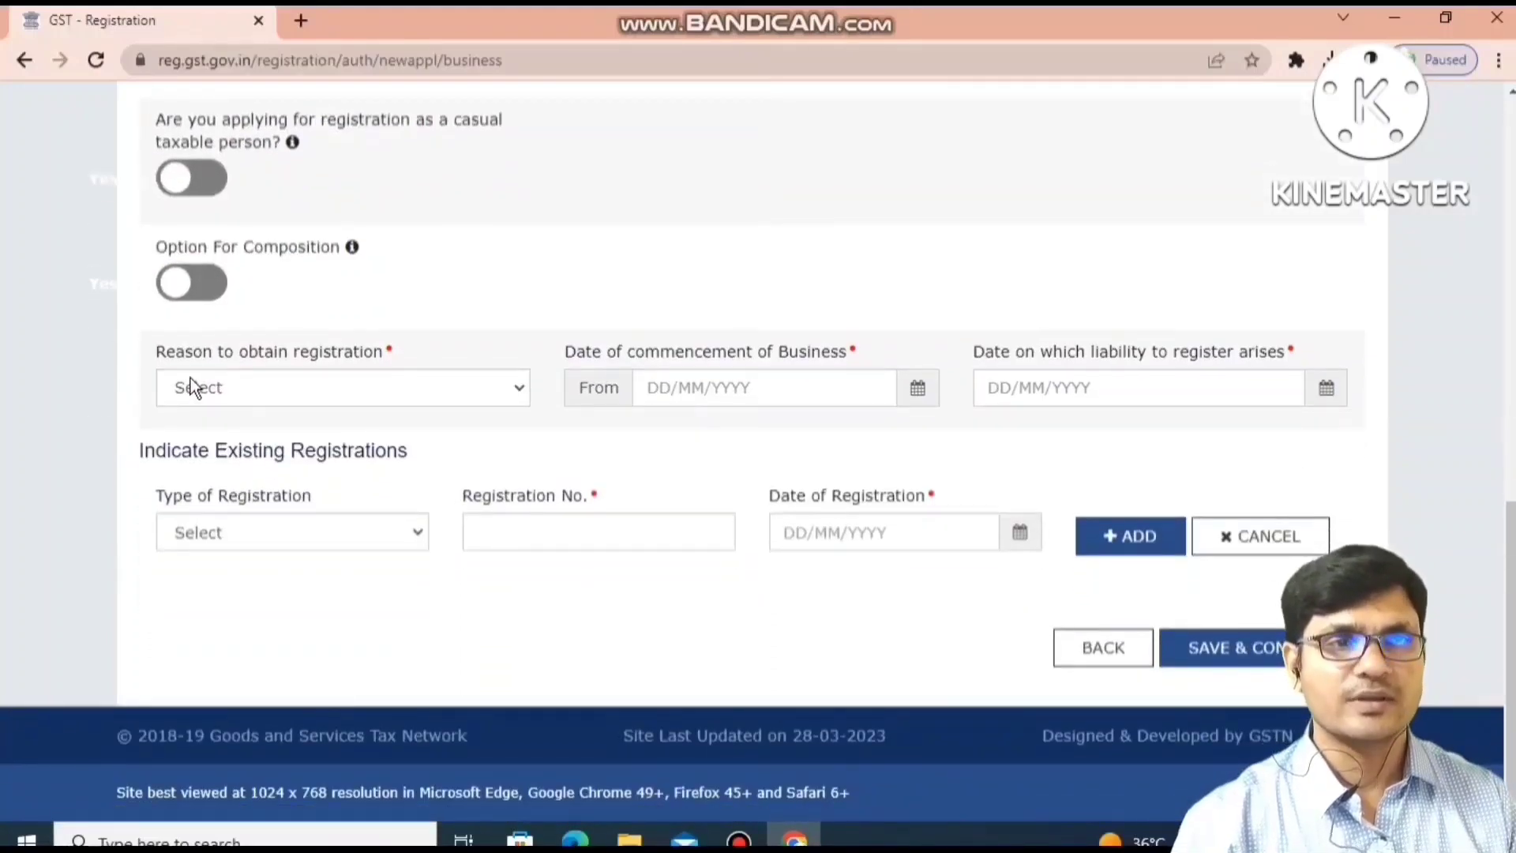
left_click(298, 398)
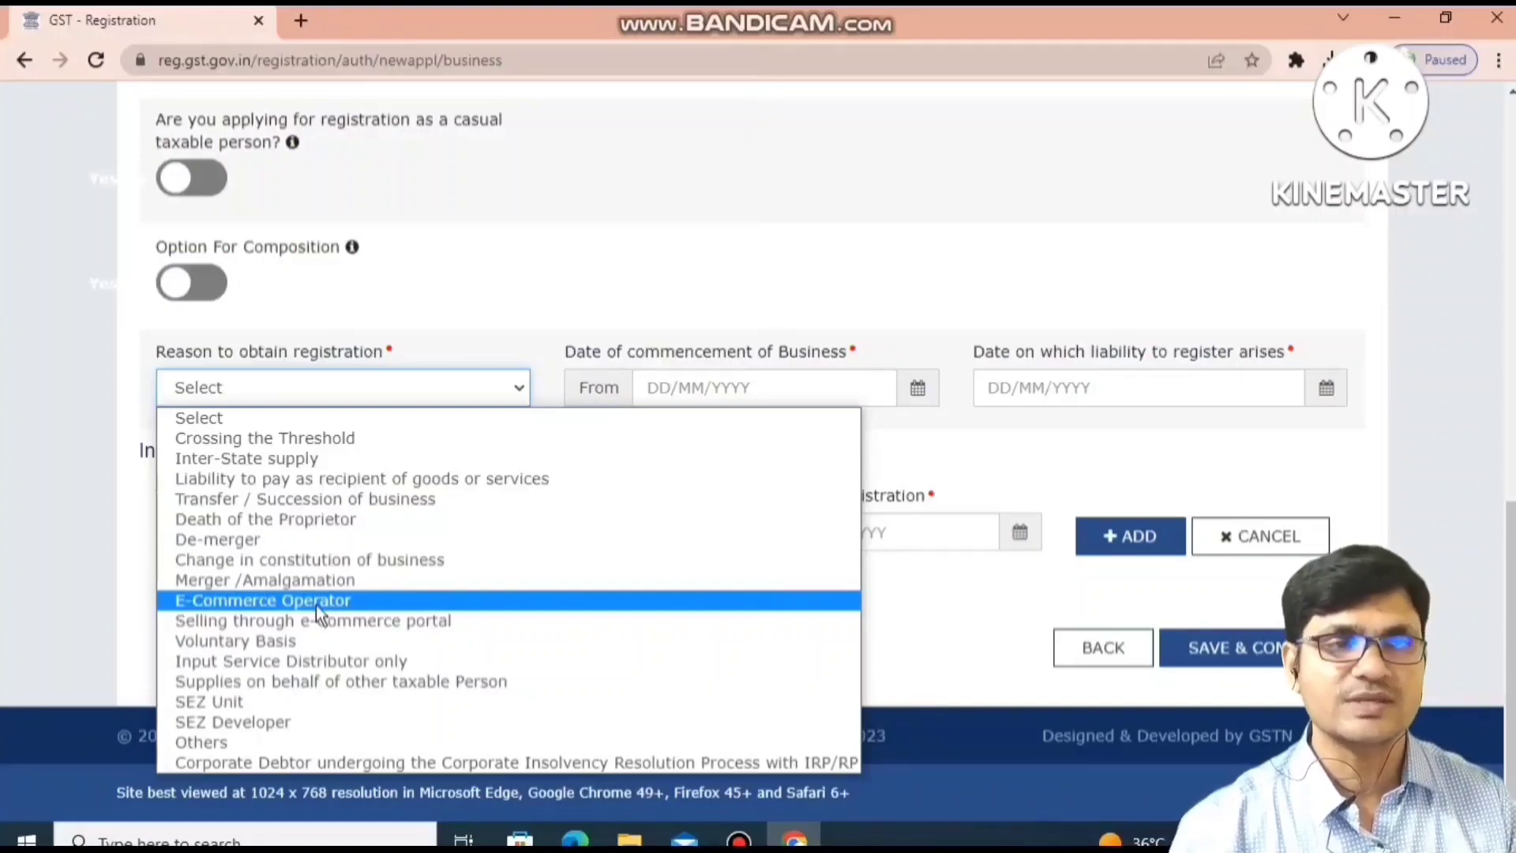
left_click(237, 643)
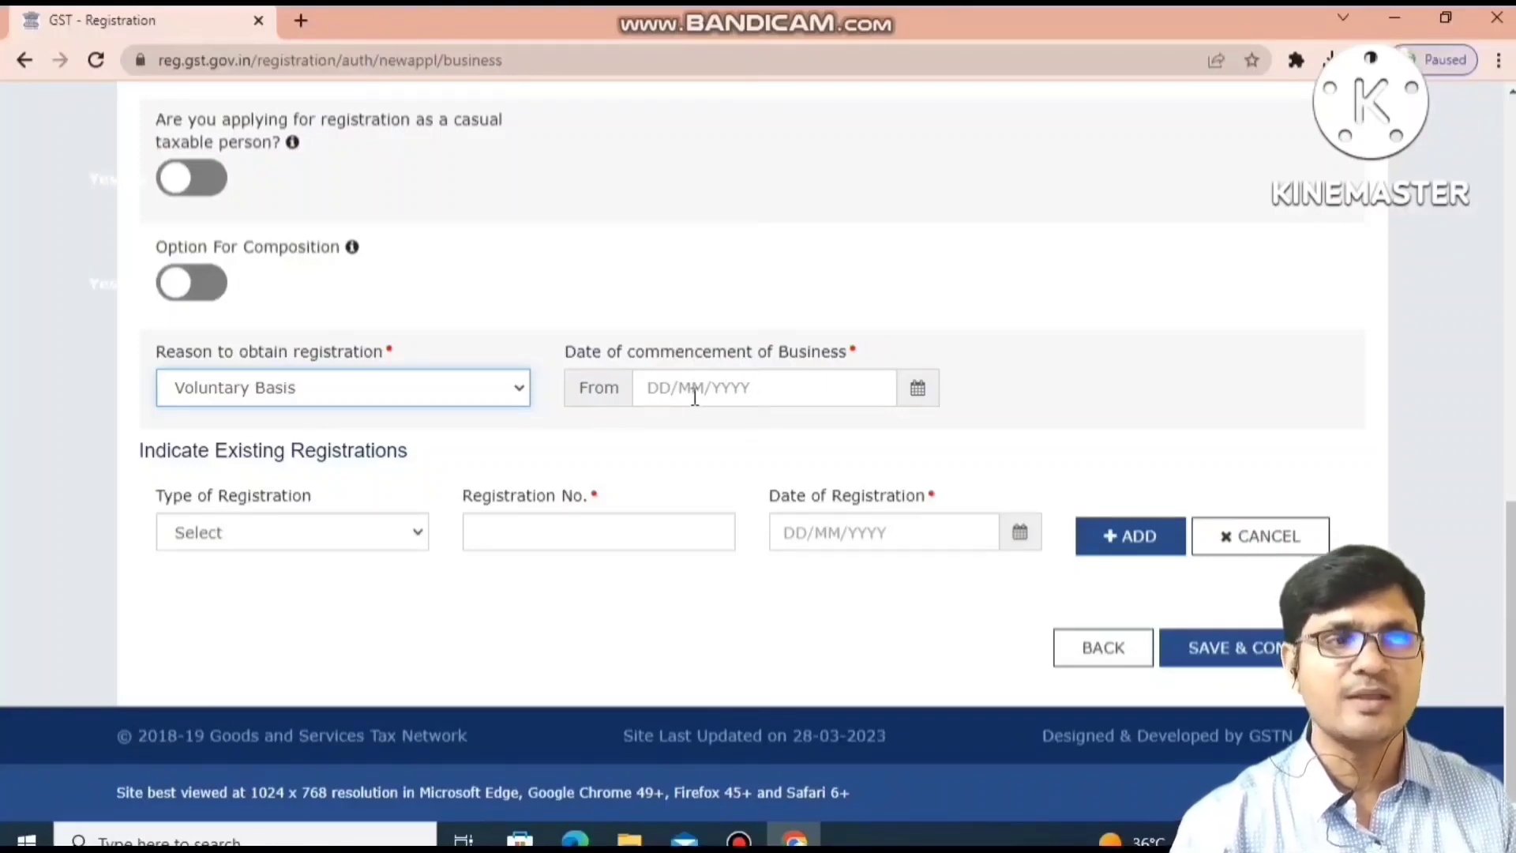
Step: Look at the calendar for the business commencement date and the list of existing registration types without choosing anything
left_click(914, 389)
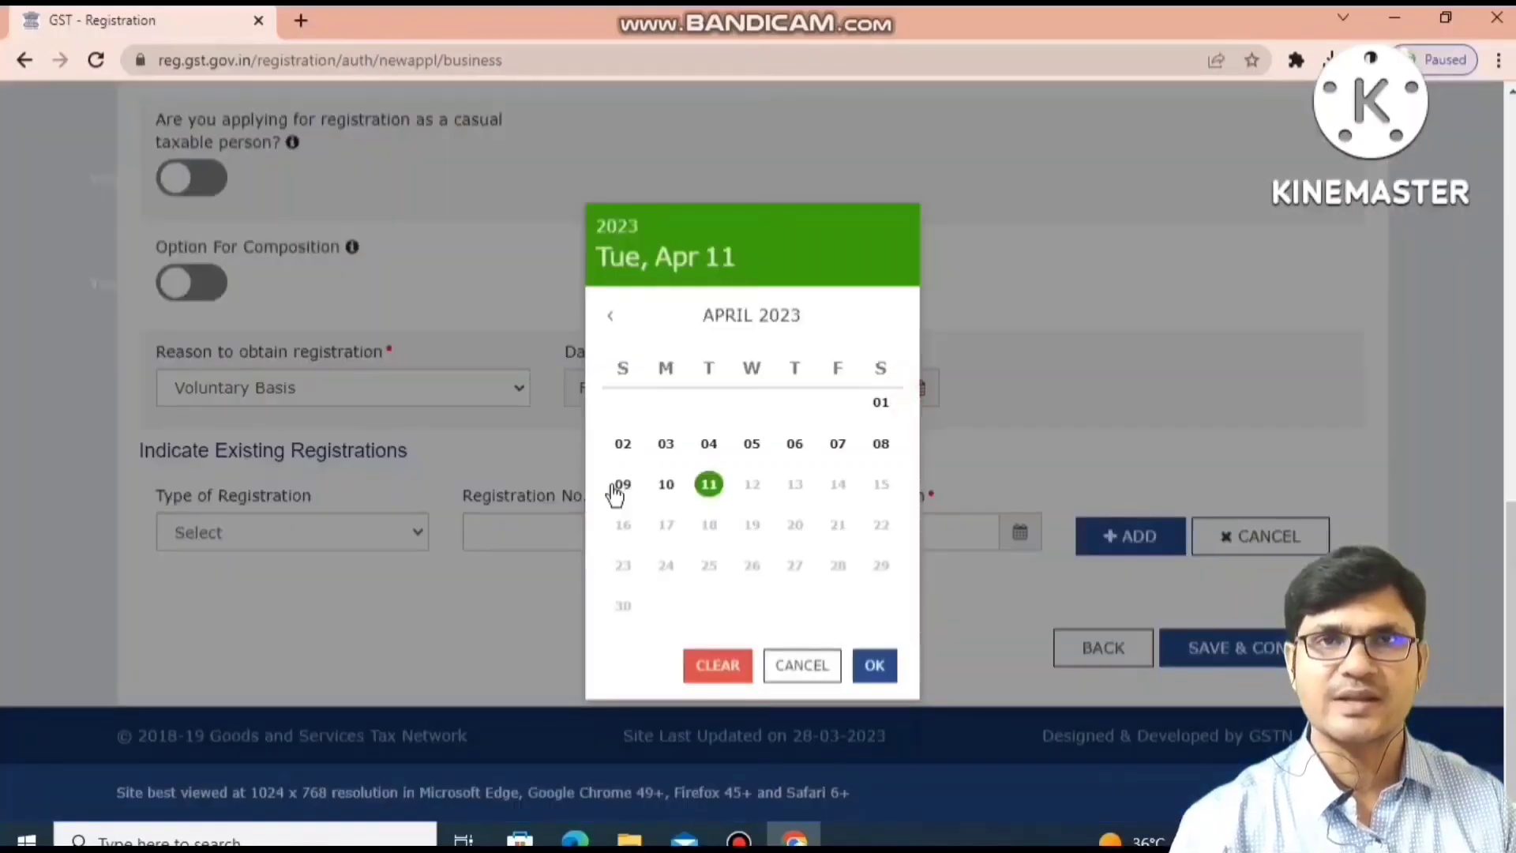
left_click(1088, 383)
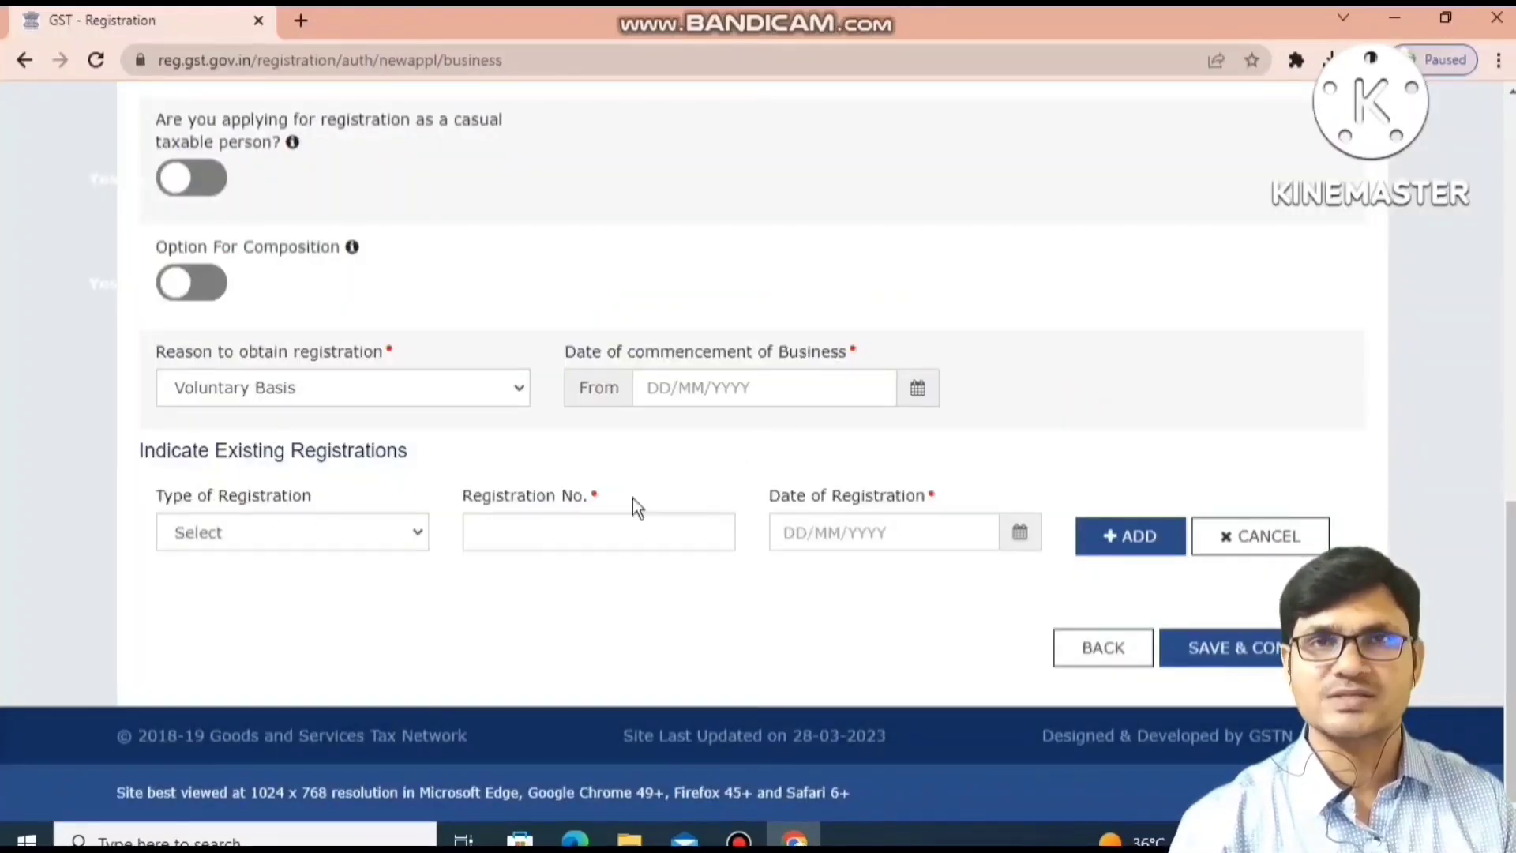
left_click(419, 531)
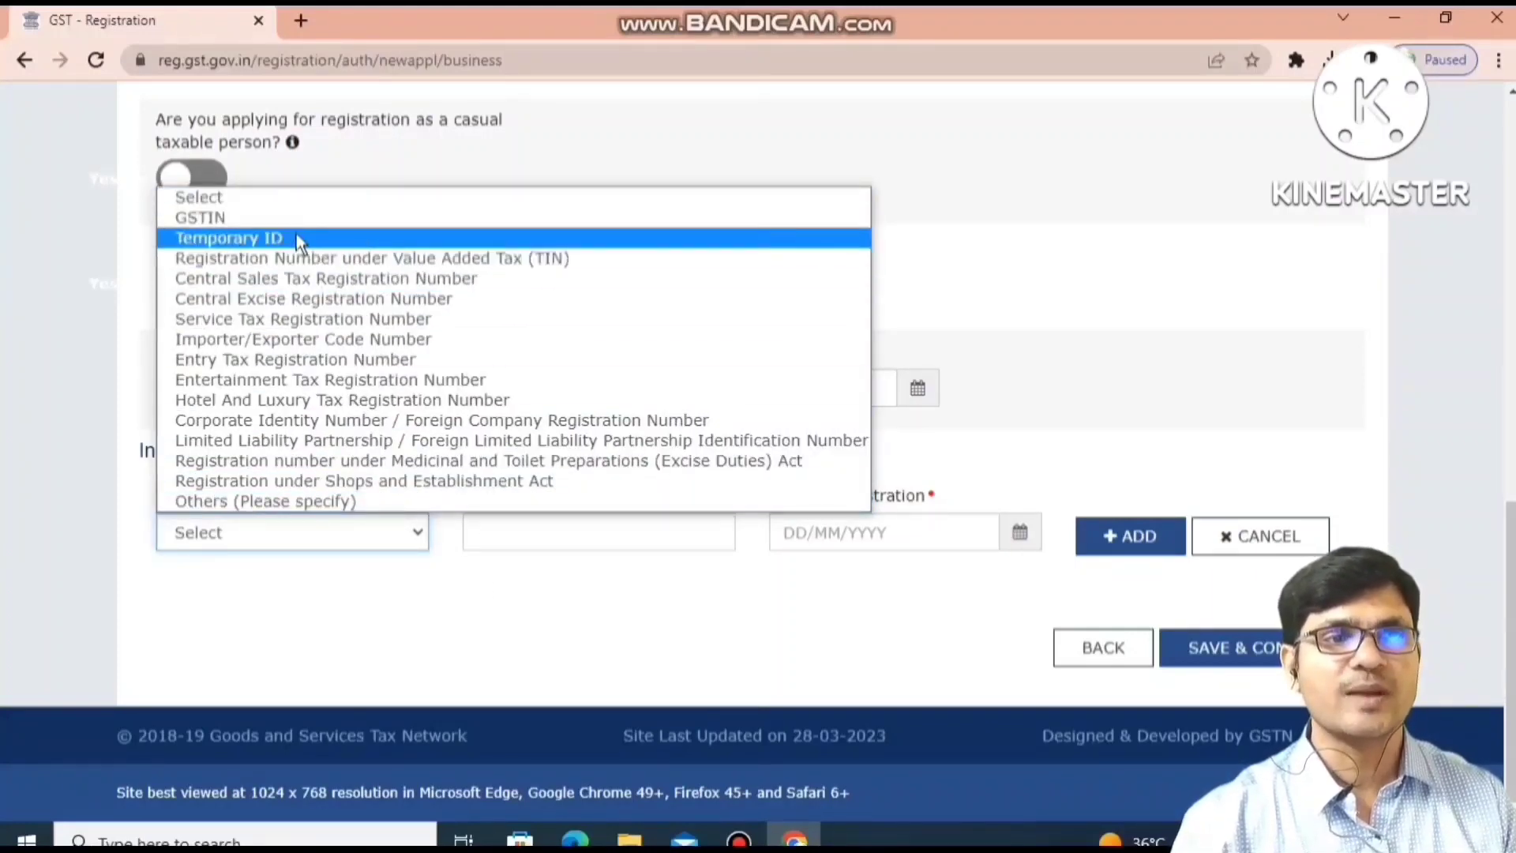
left_click(426, 628)
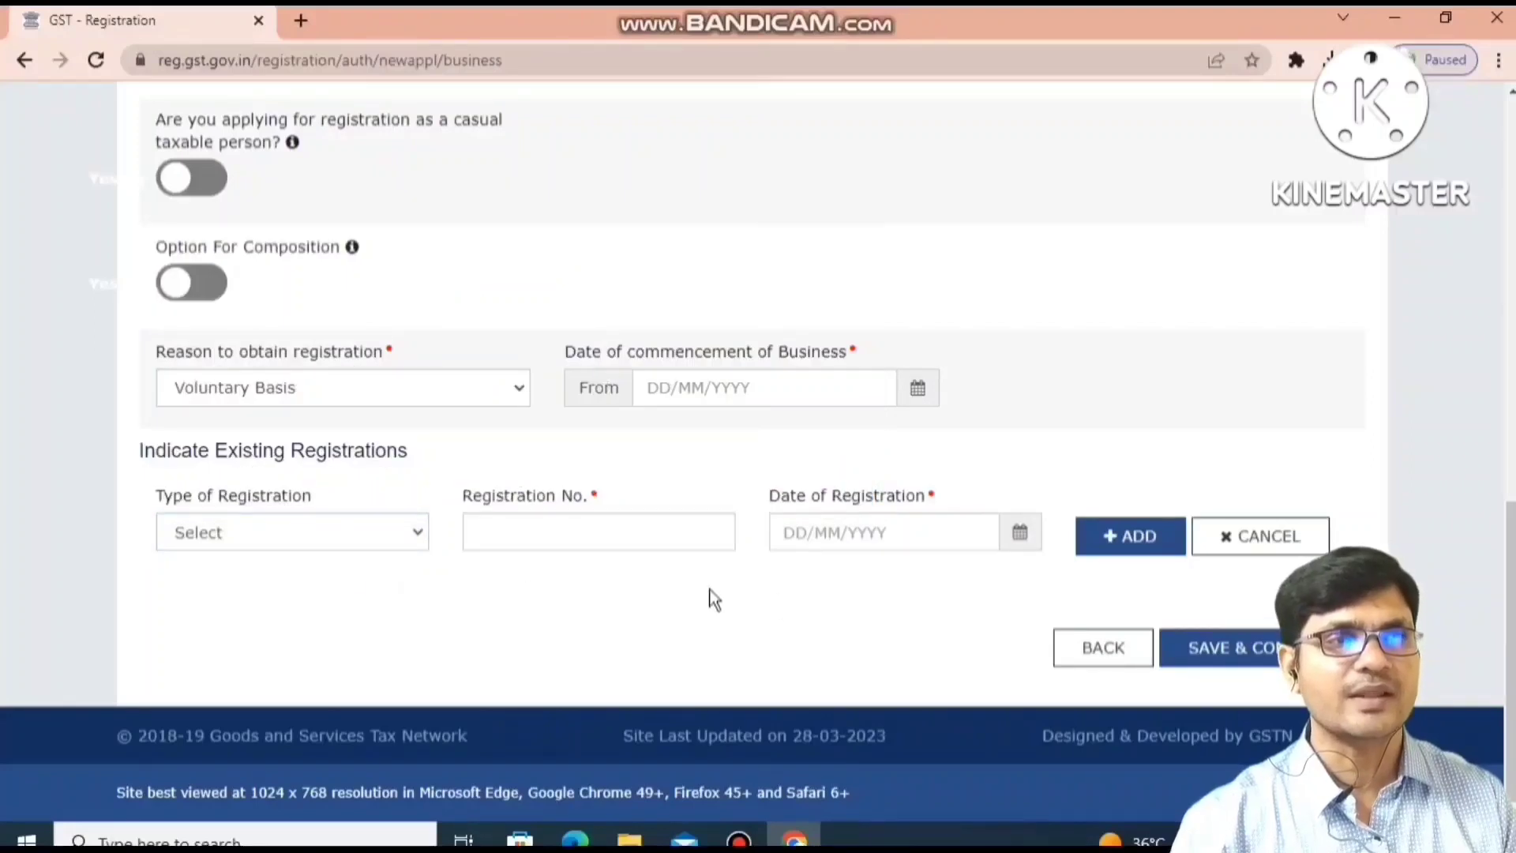
Step: Save the business details and review the proprietor's personal information in Promoter / Partners
left_click(1258, 662)
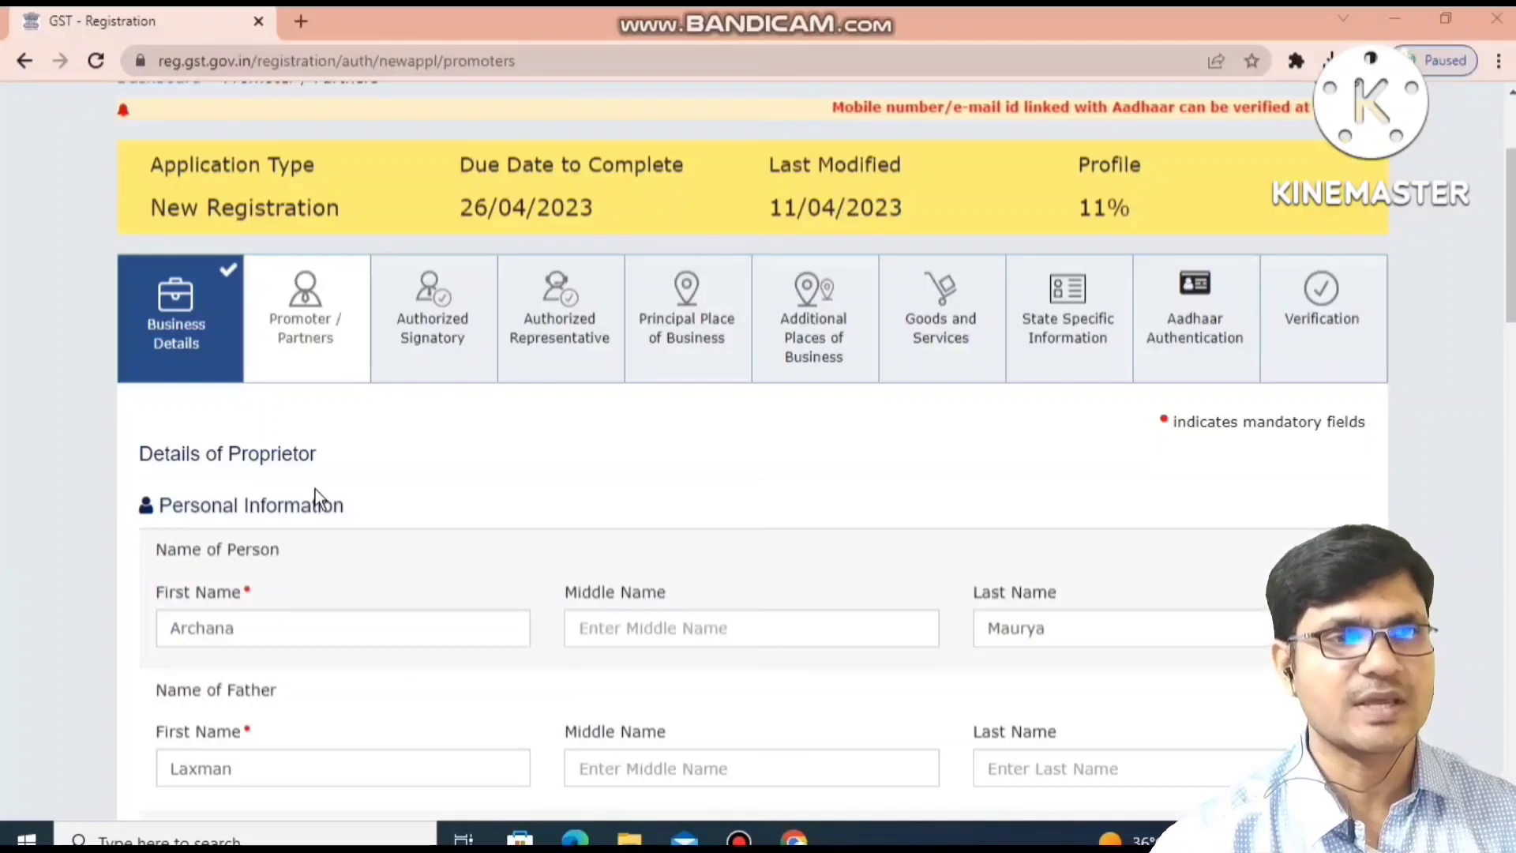
scroll(315, 489, "down", 3)
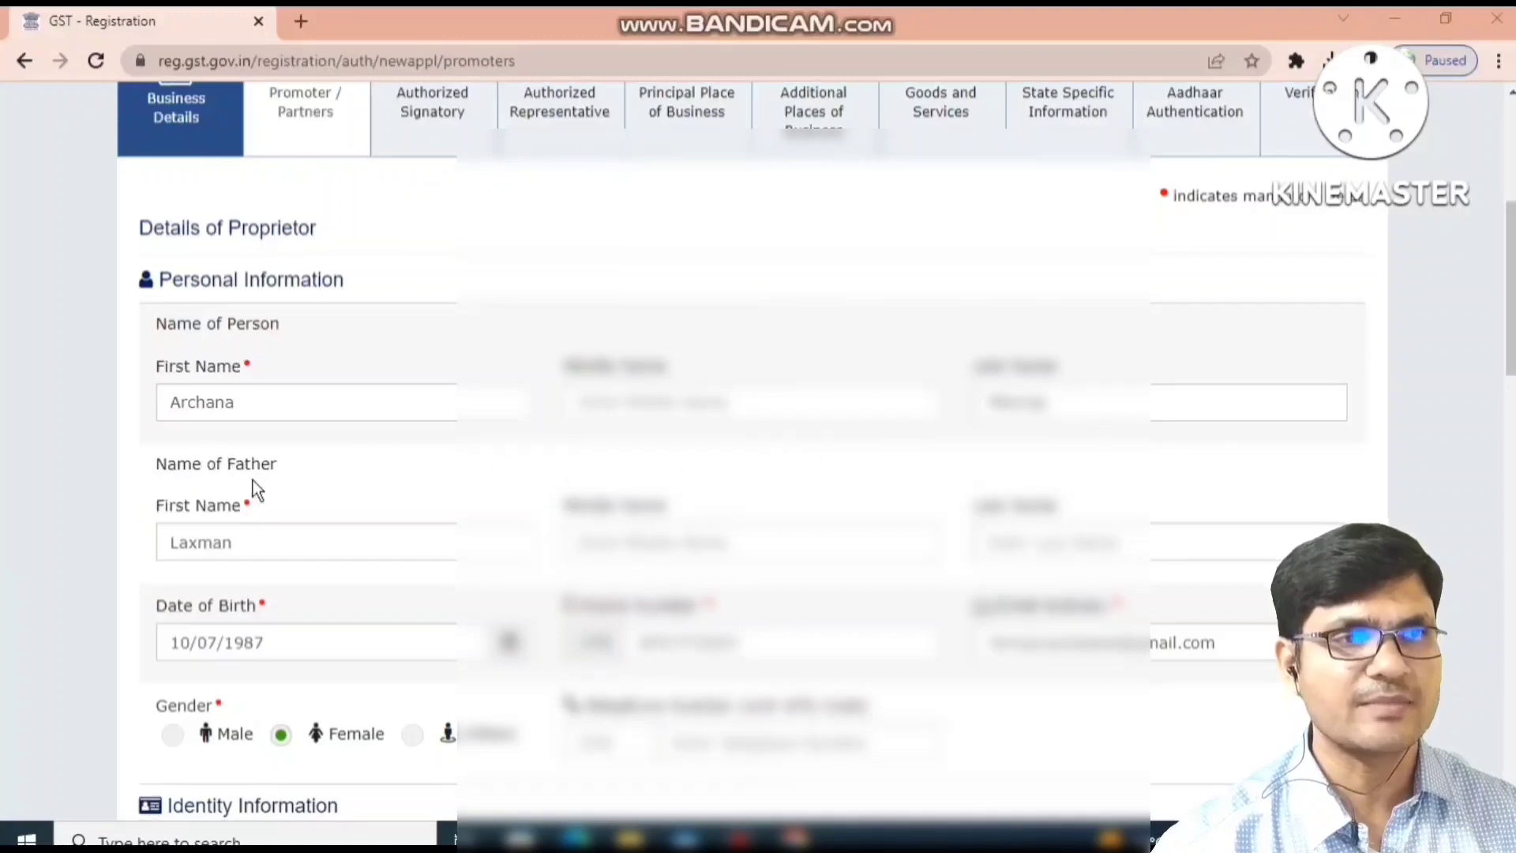
scroll(253, 480, "down", 2)
scroll(442, 473, "down", 2)
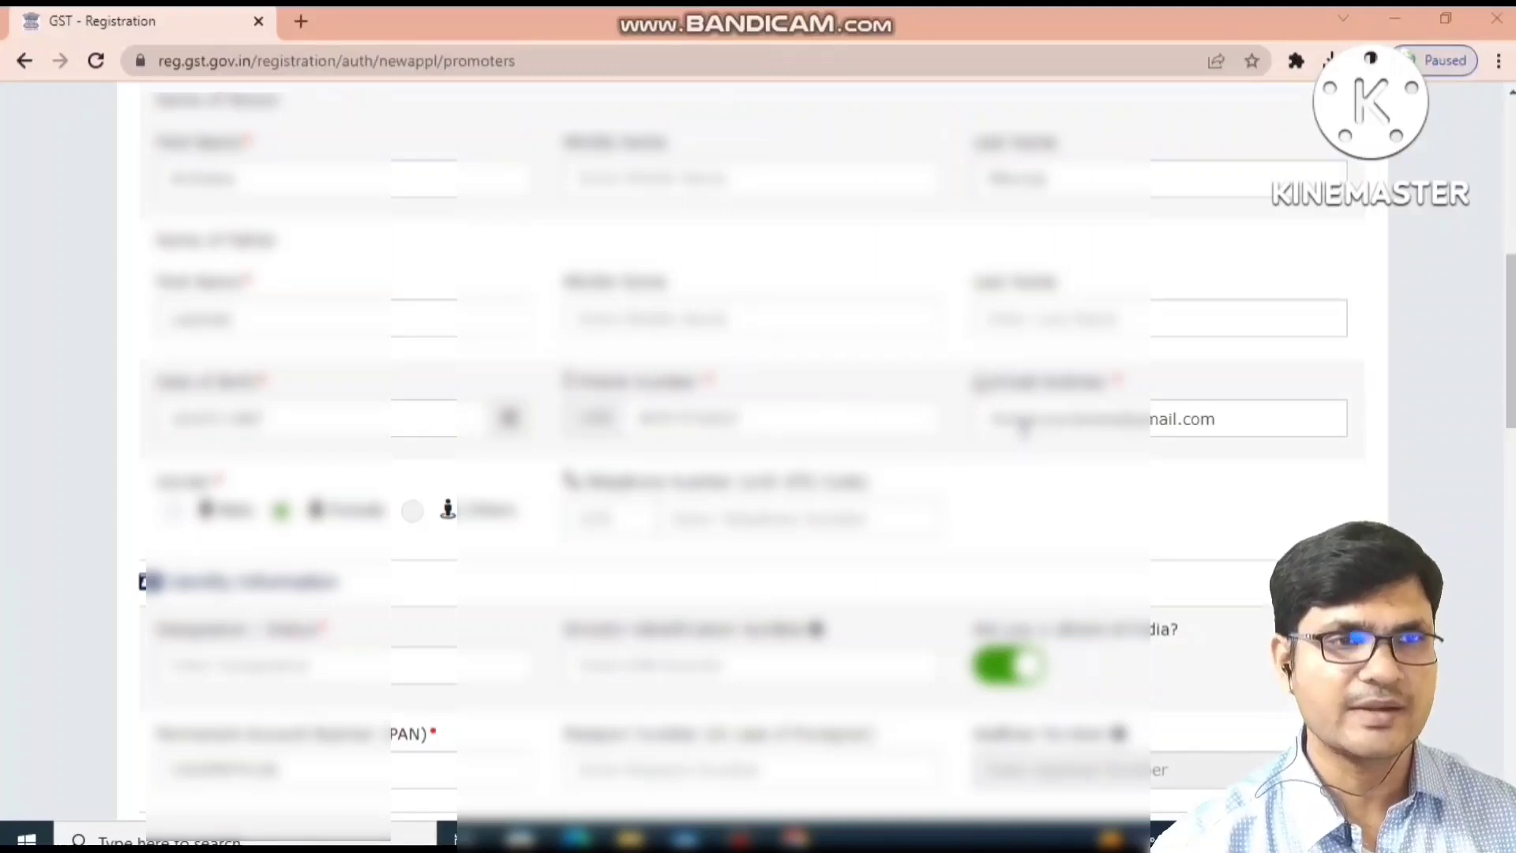
scroll(790, 418, "down", 3)
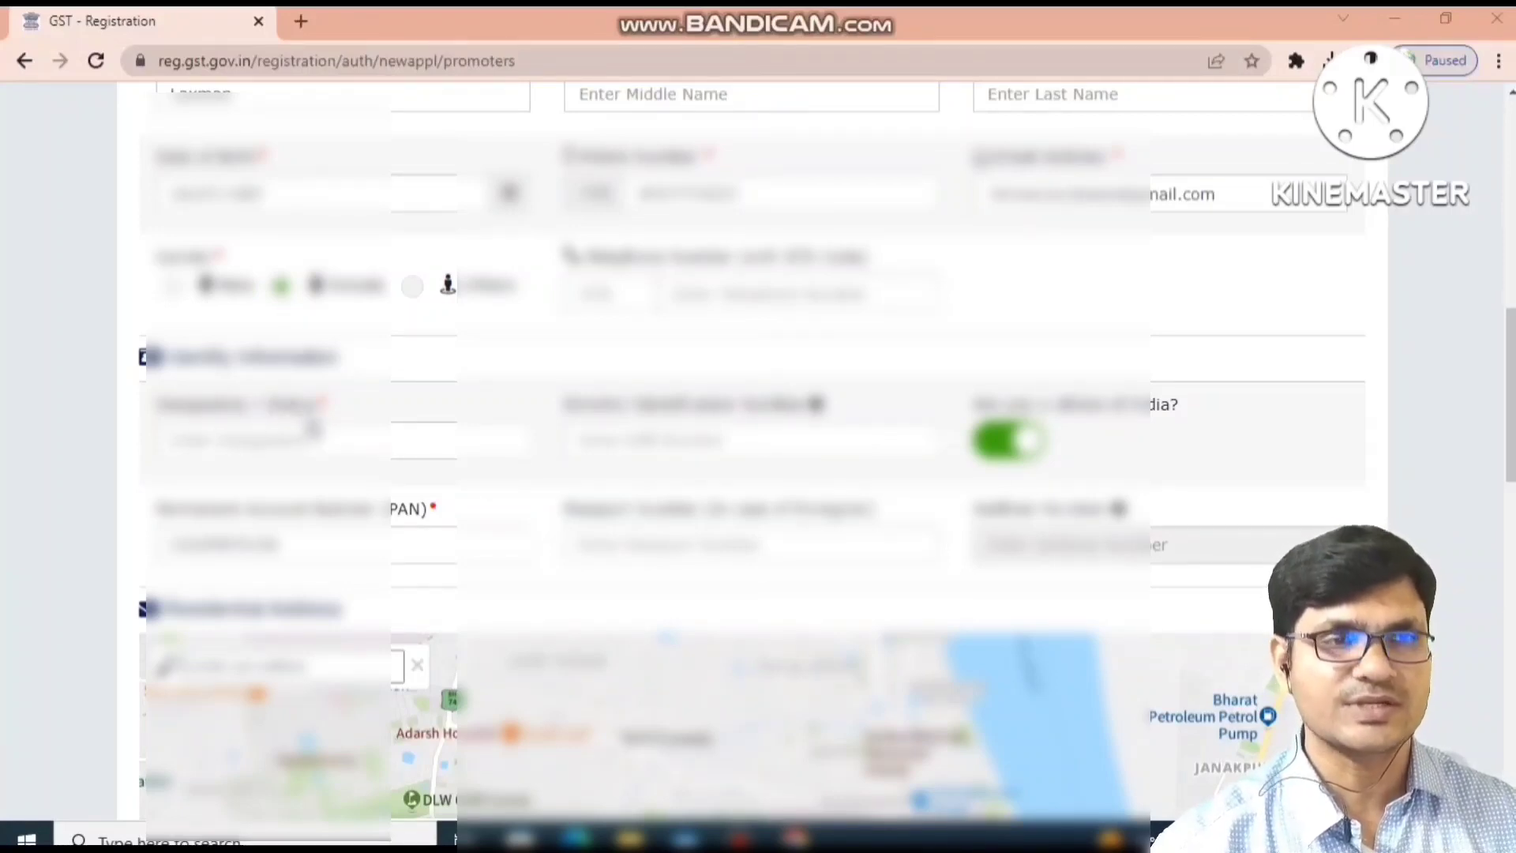
Step: Examine the proprietor's identity fields, the residential address map and the address fields, including locality and PIN code
left_click(200, 442)
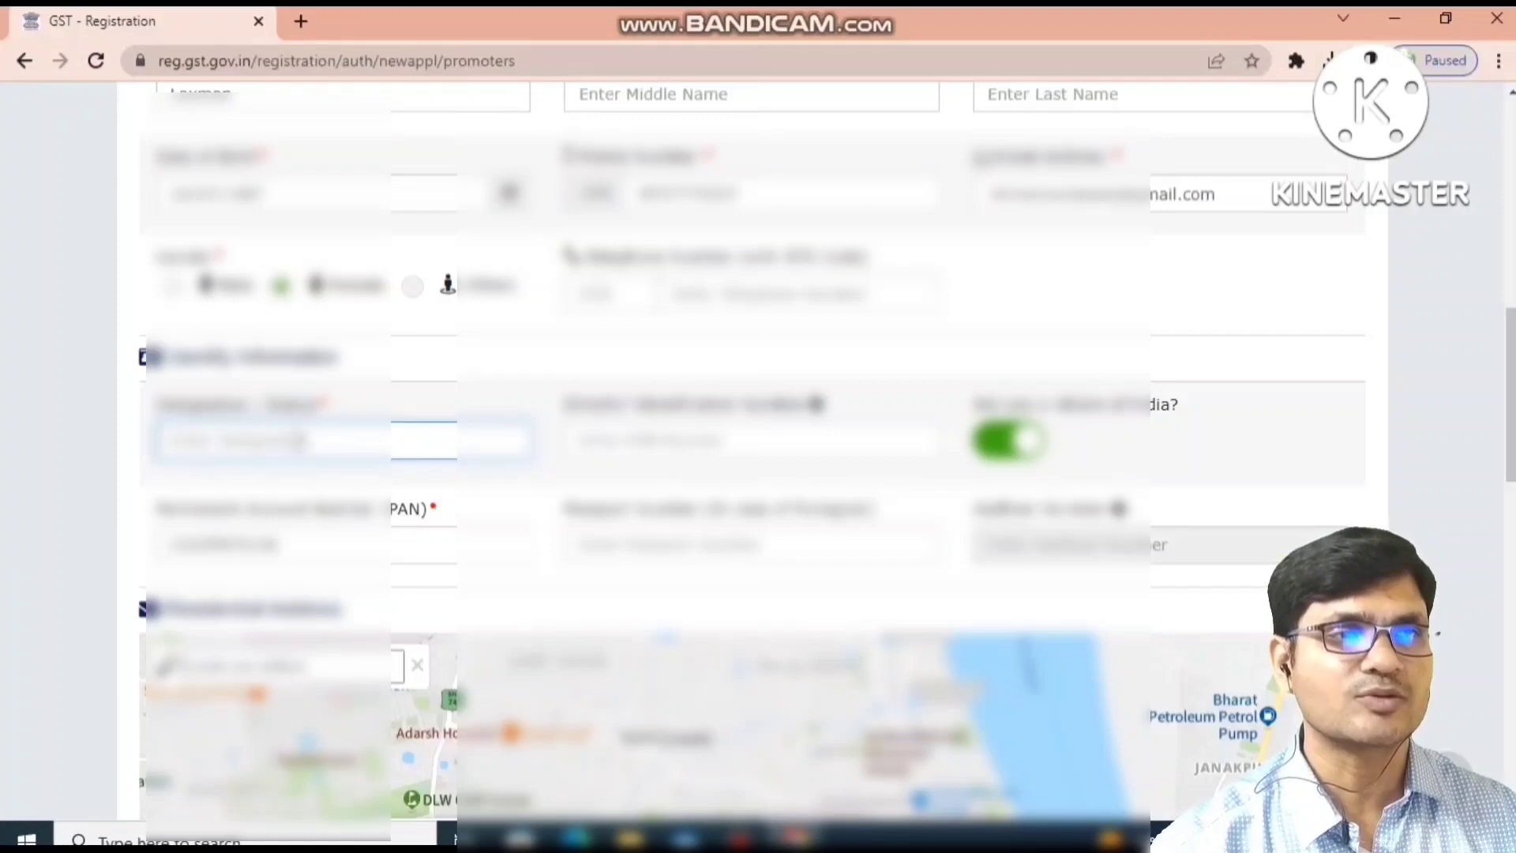
left_click(605, 441)
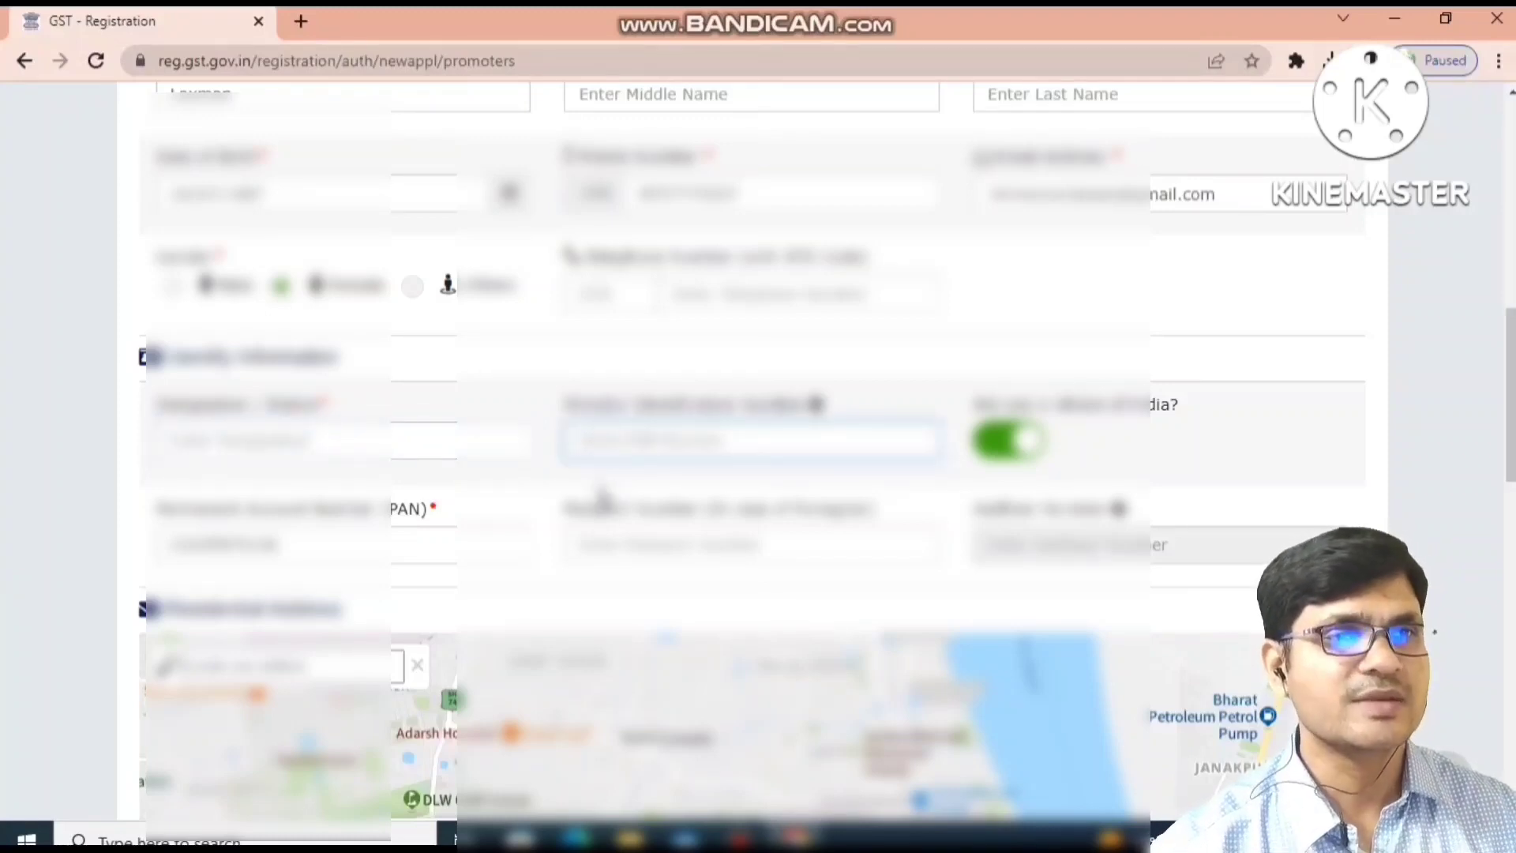
scroll(601, 535, "down", 1)
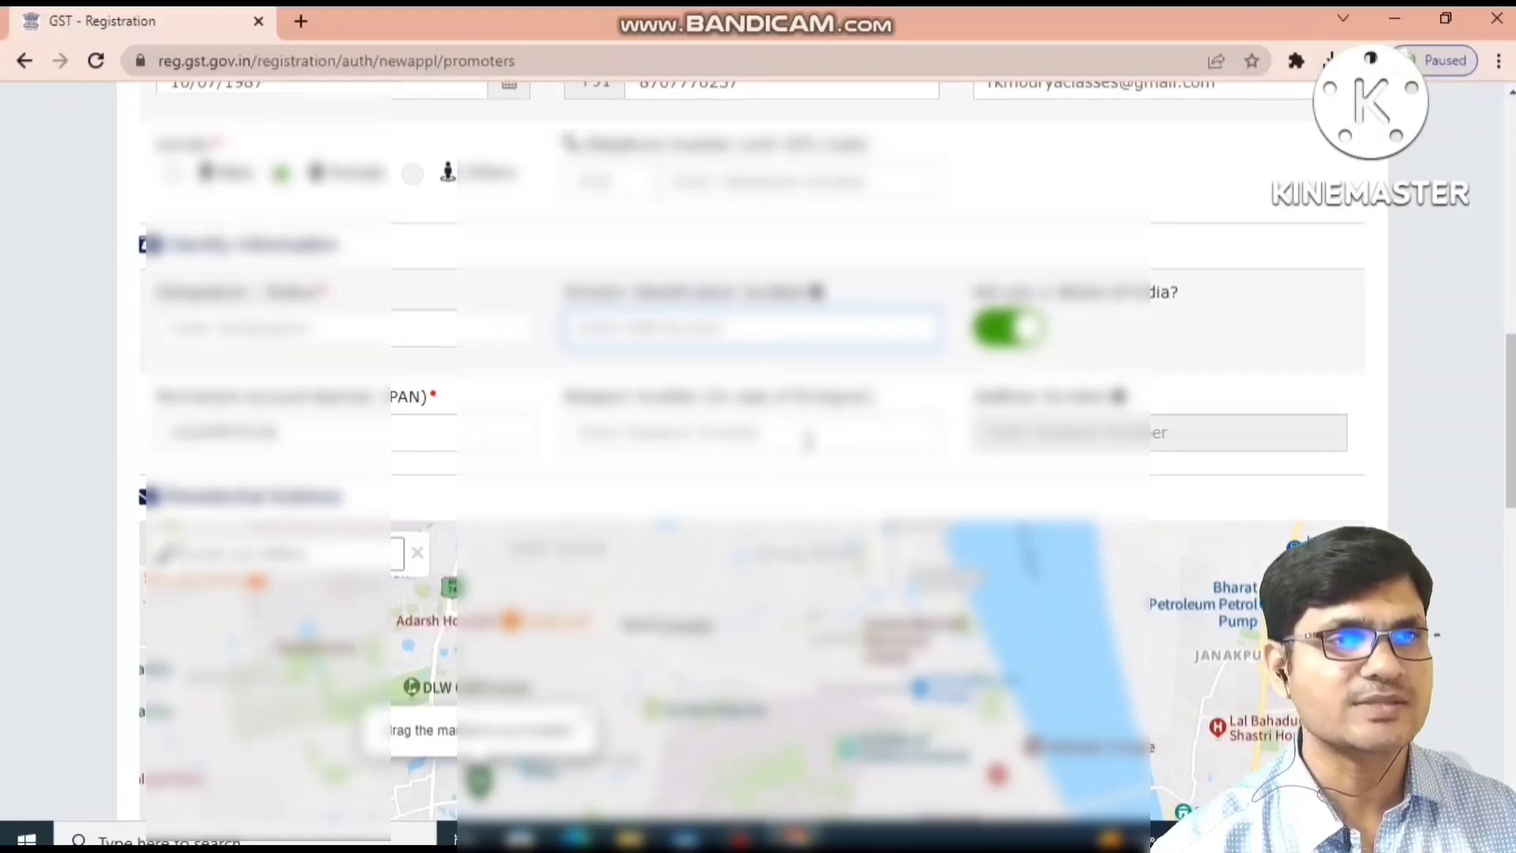
scroll(807, 440, "down", 5)
scroll(796, 440, "up", 2)
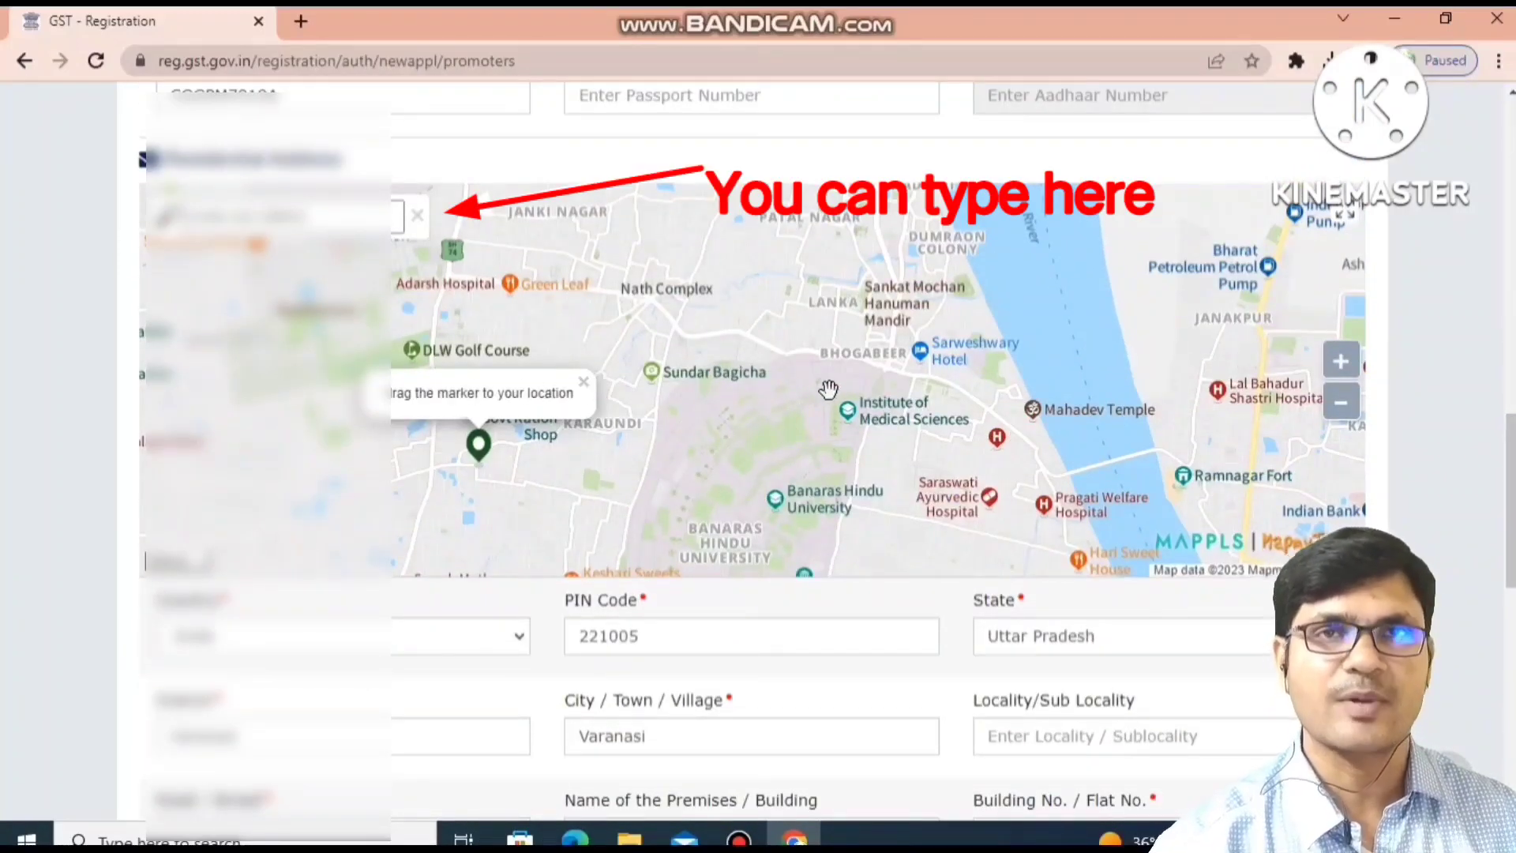
scroll(725, 509, "down", 1)
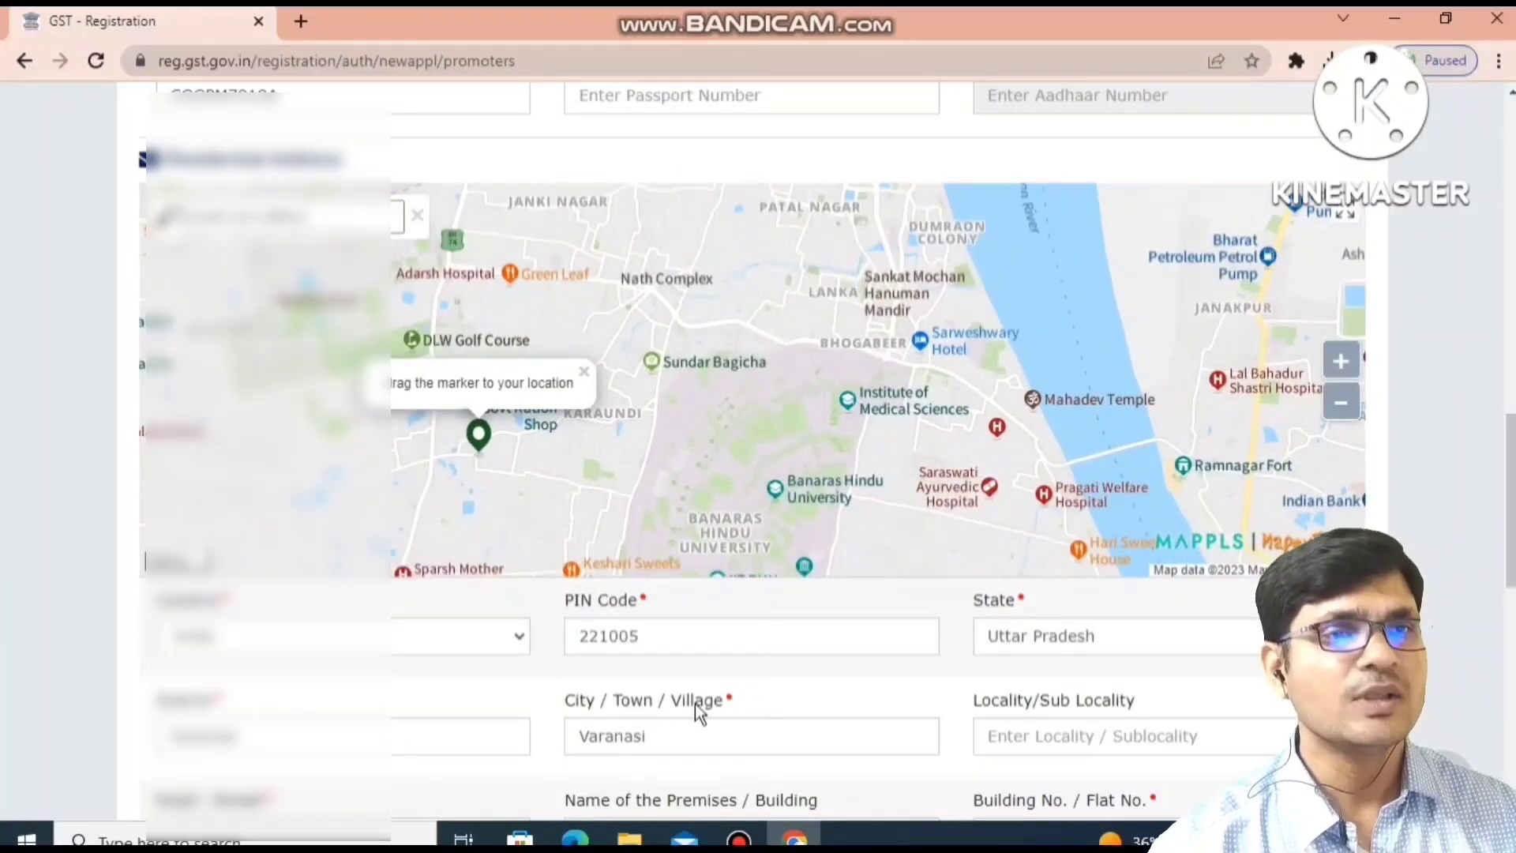
scroll(695, 703, "down", 1)
scroll(434, 555, "down", 2)
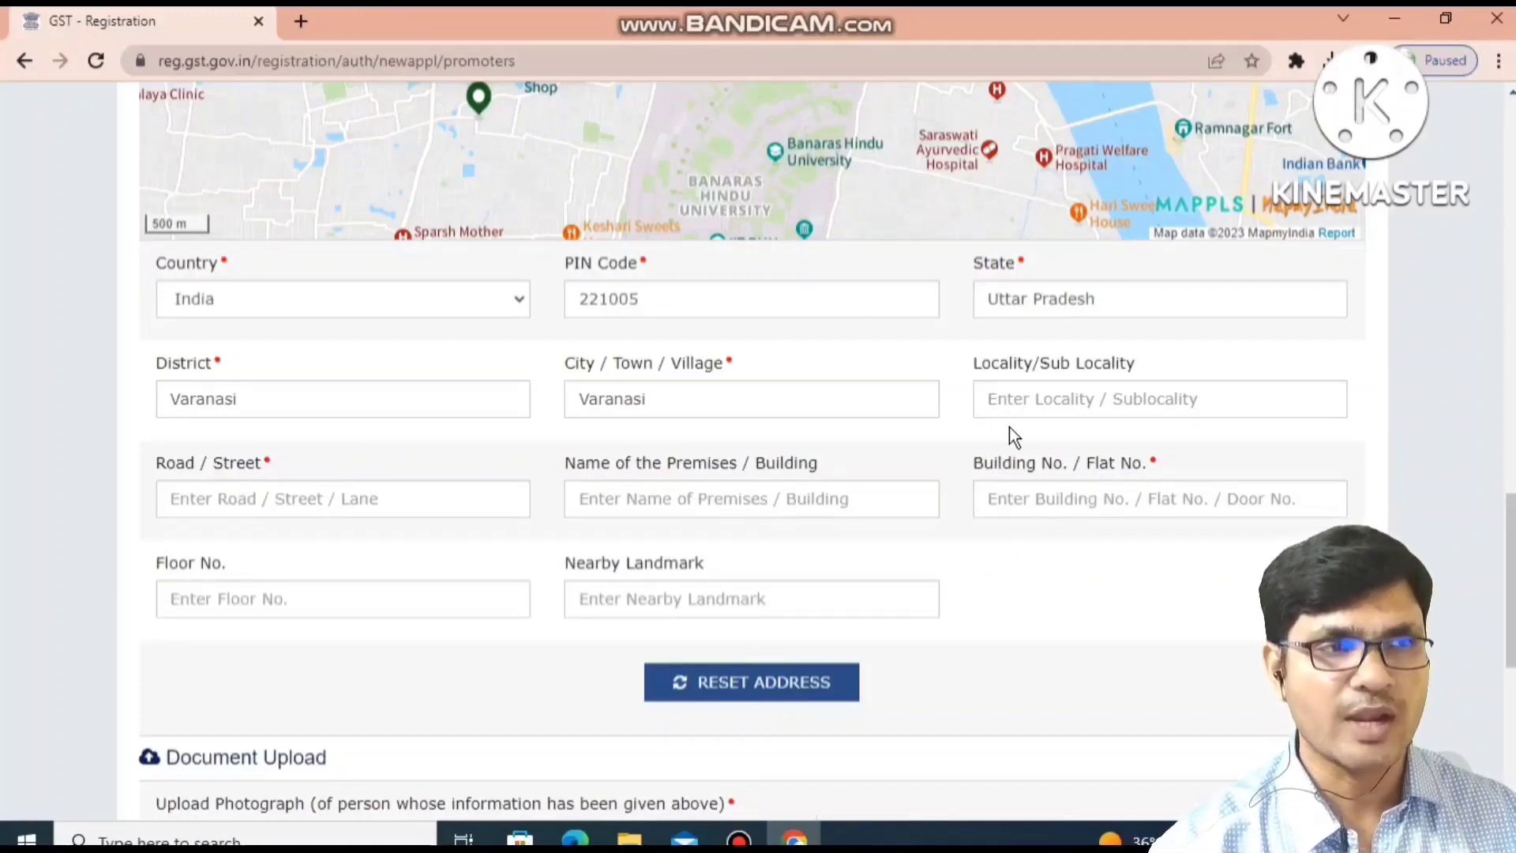
left_click(1044, 407)
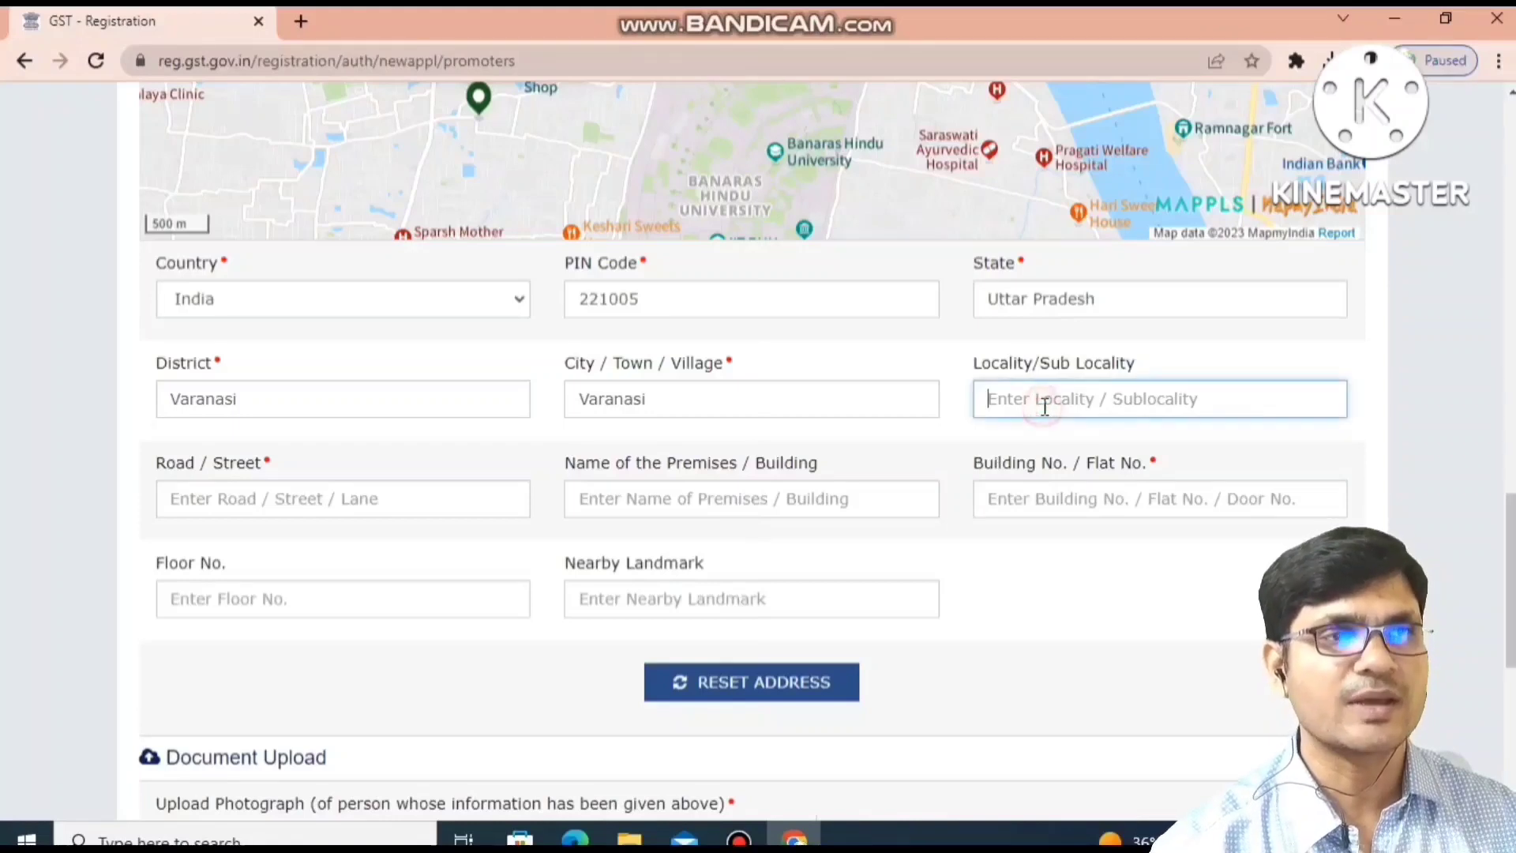
left_click(656, 306)
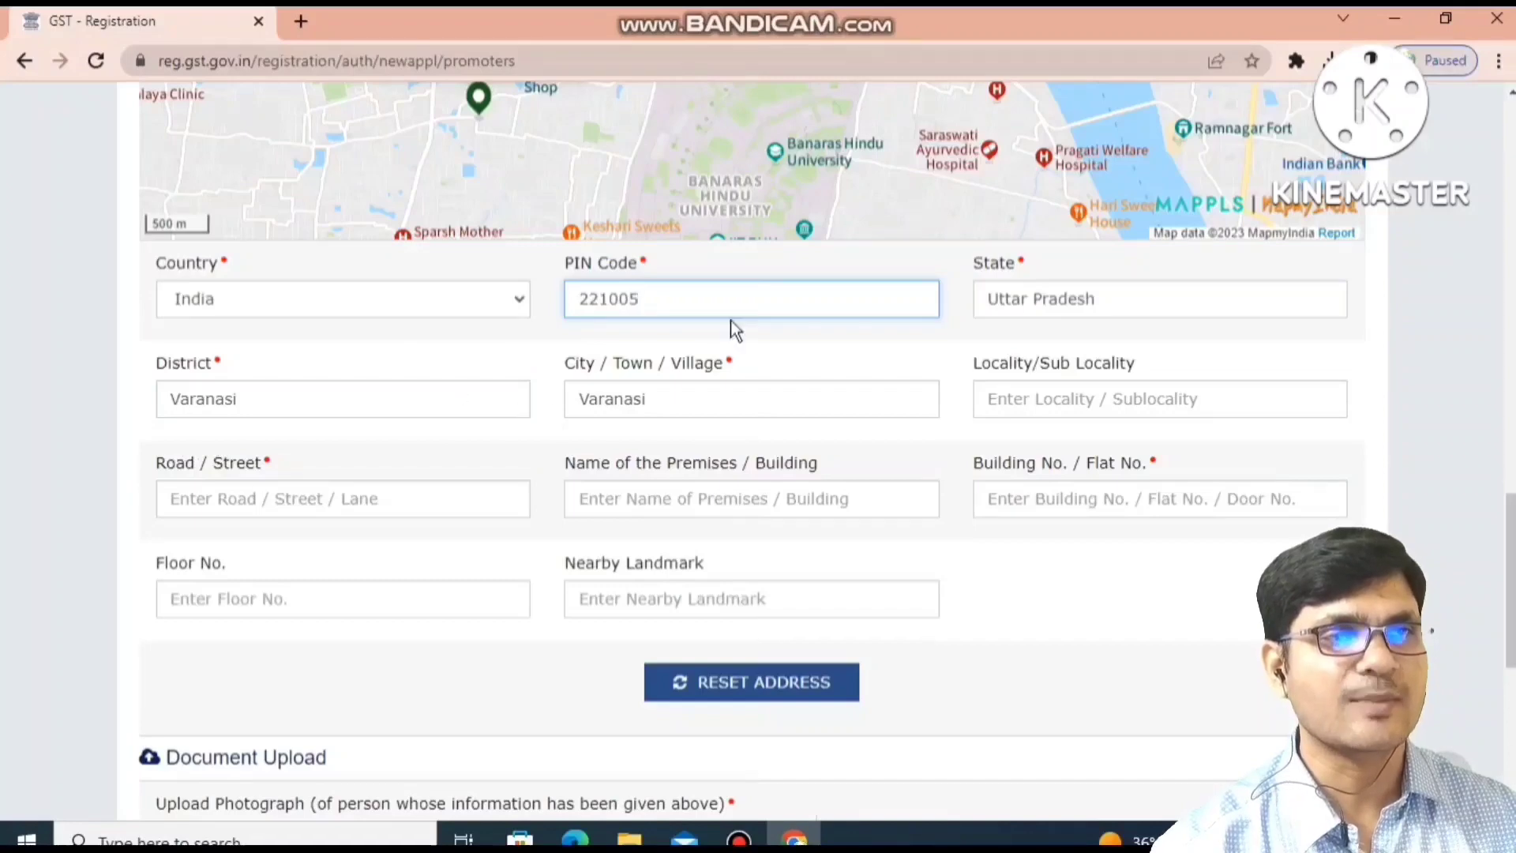
Step: Check the size limit for the proprietor's photograph, then open the file selection and cancel it
scroll(843, 553, "down", 4)
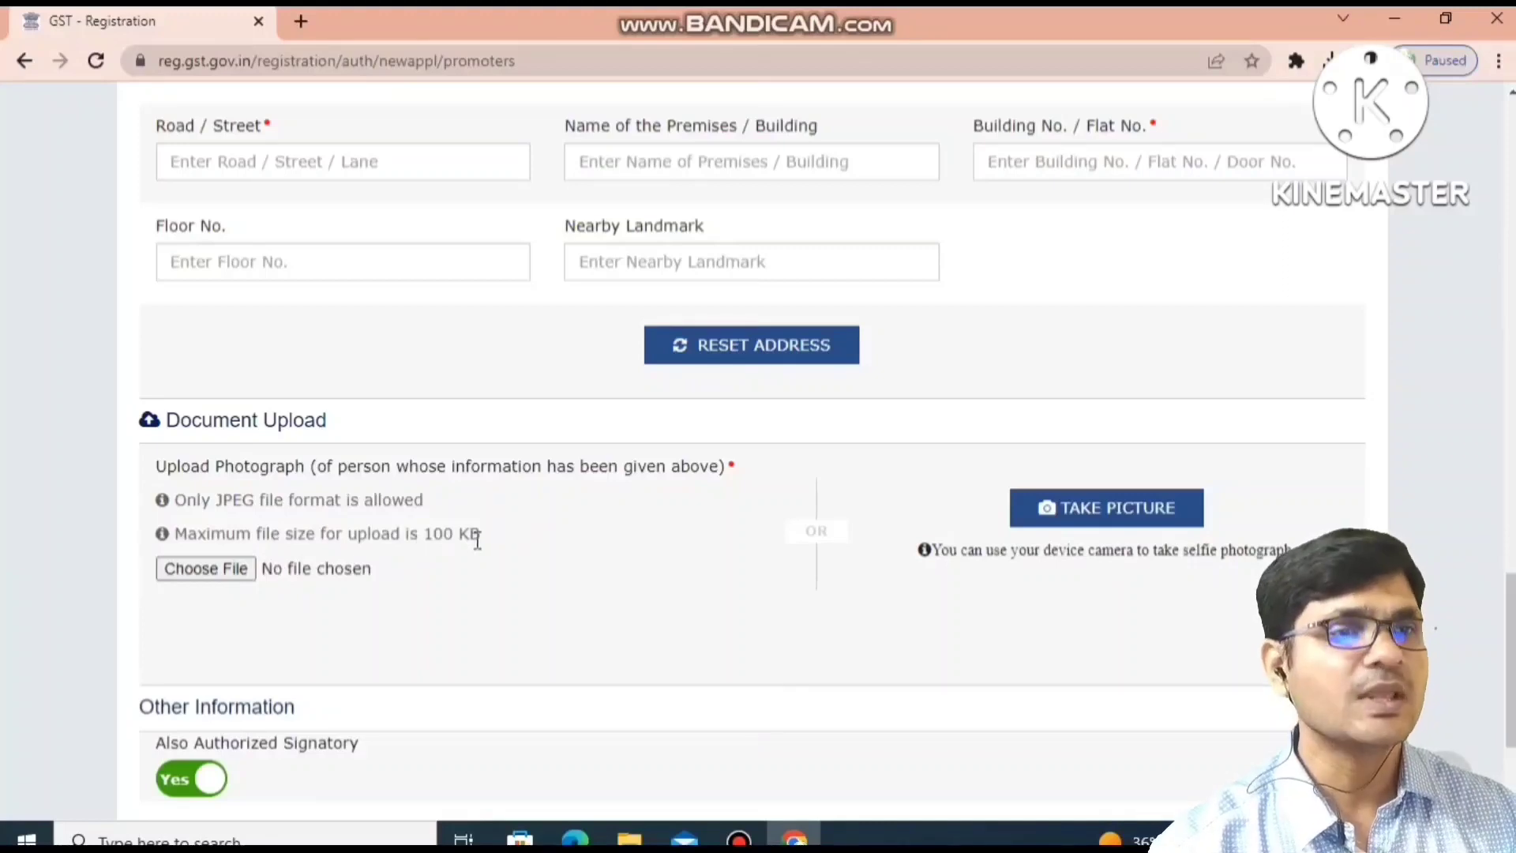
left_click_drag(420, 537, 517, 550)
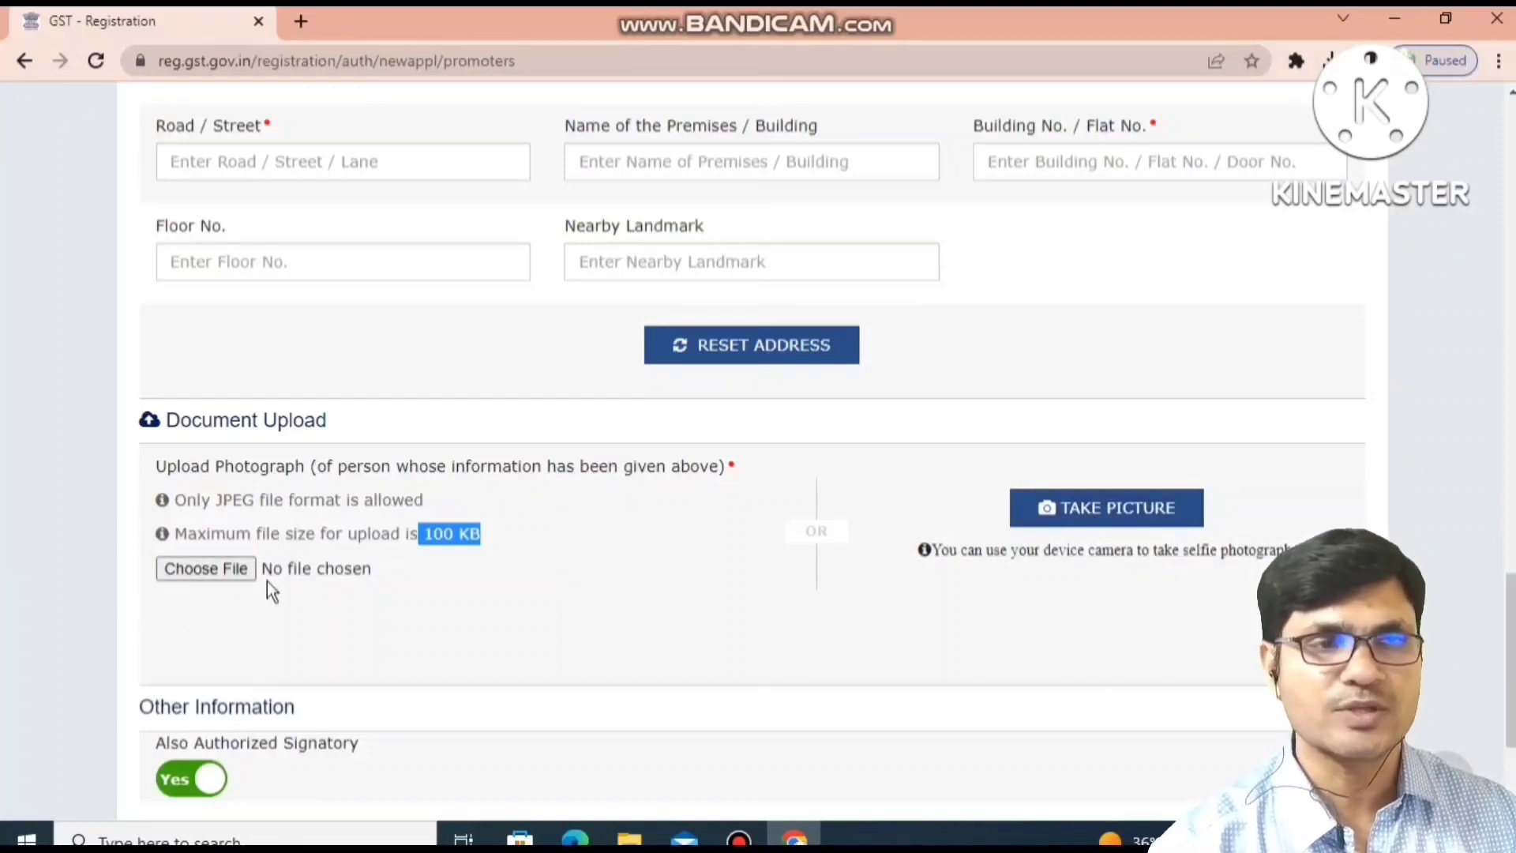
left_click(221, 581)
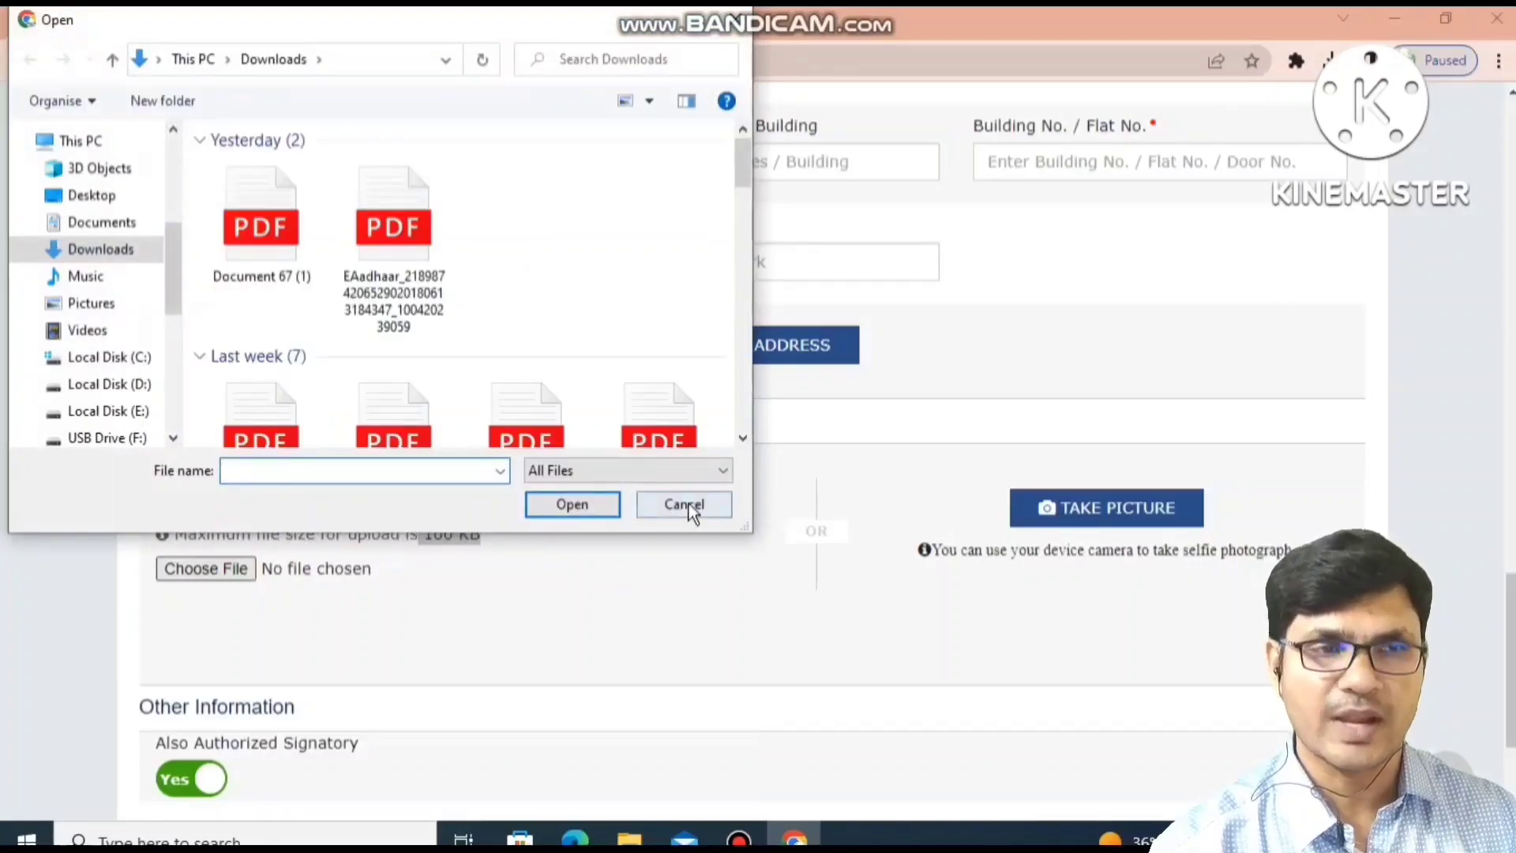
left_click(685, 505)
Step: Switch Also Authorized Signatory off and back to Yes, and save the proprietor's details
scroll(475, 656, "down", 3)
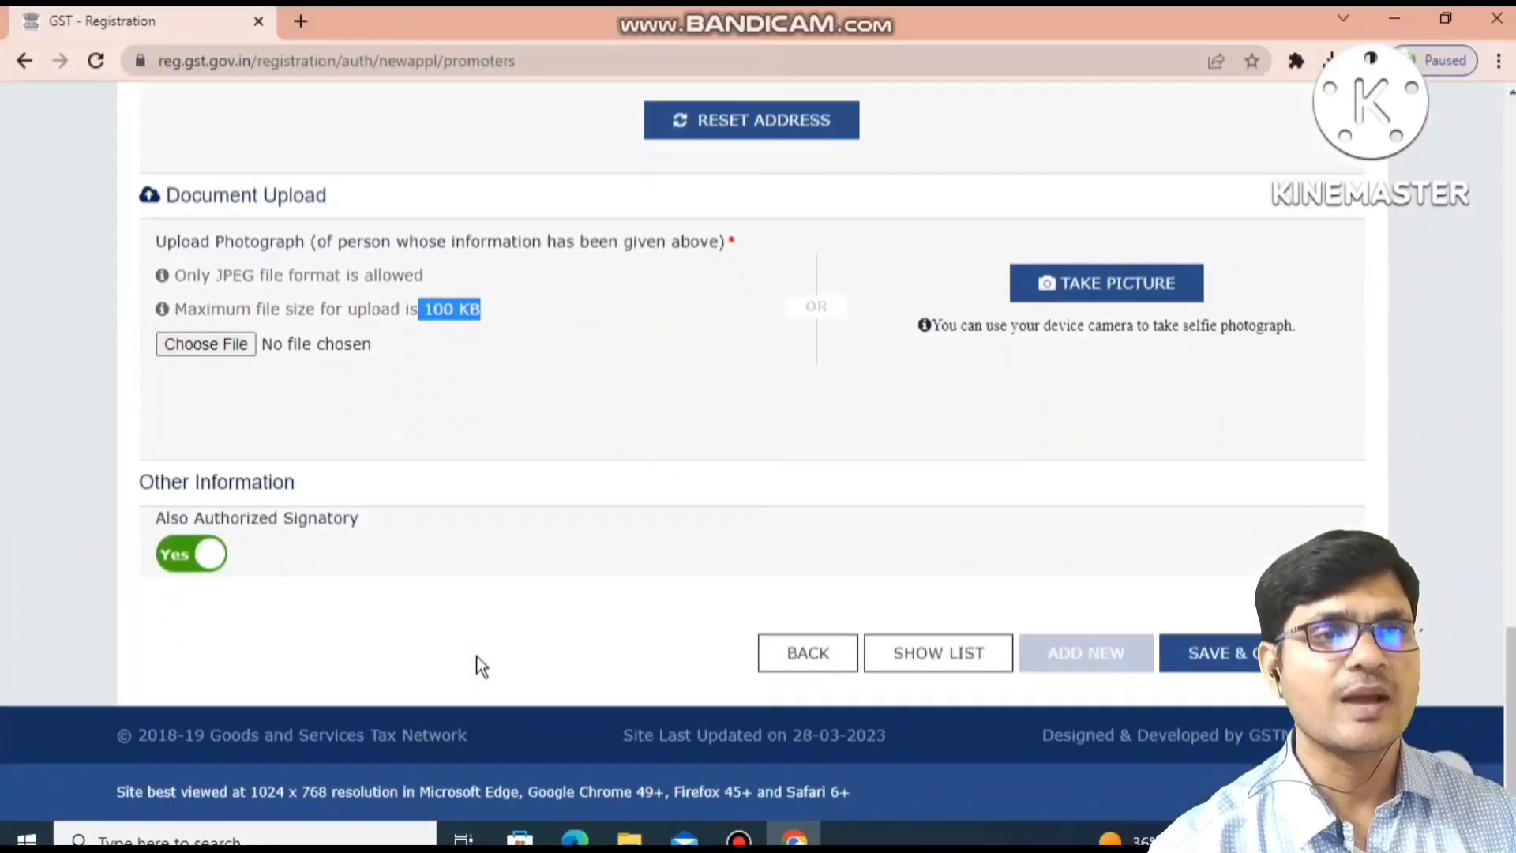
left_click(177, 556)
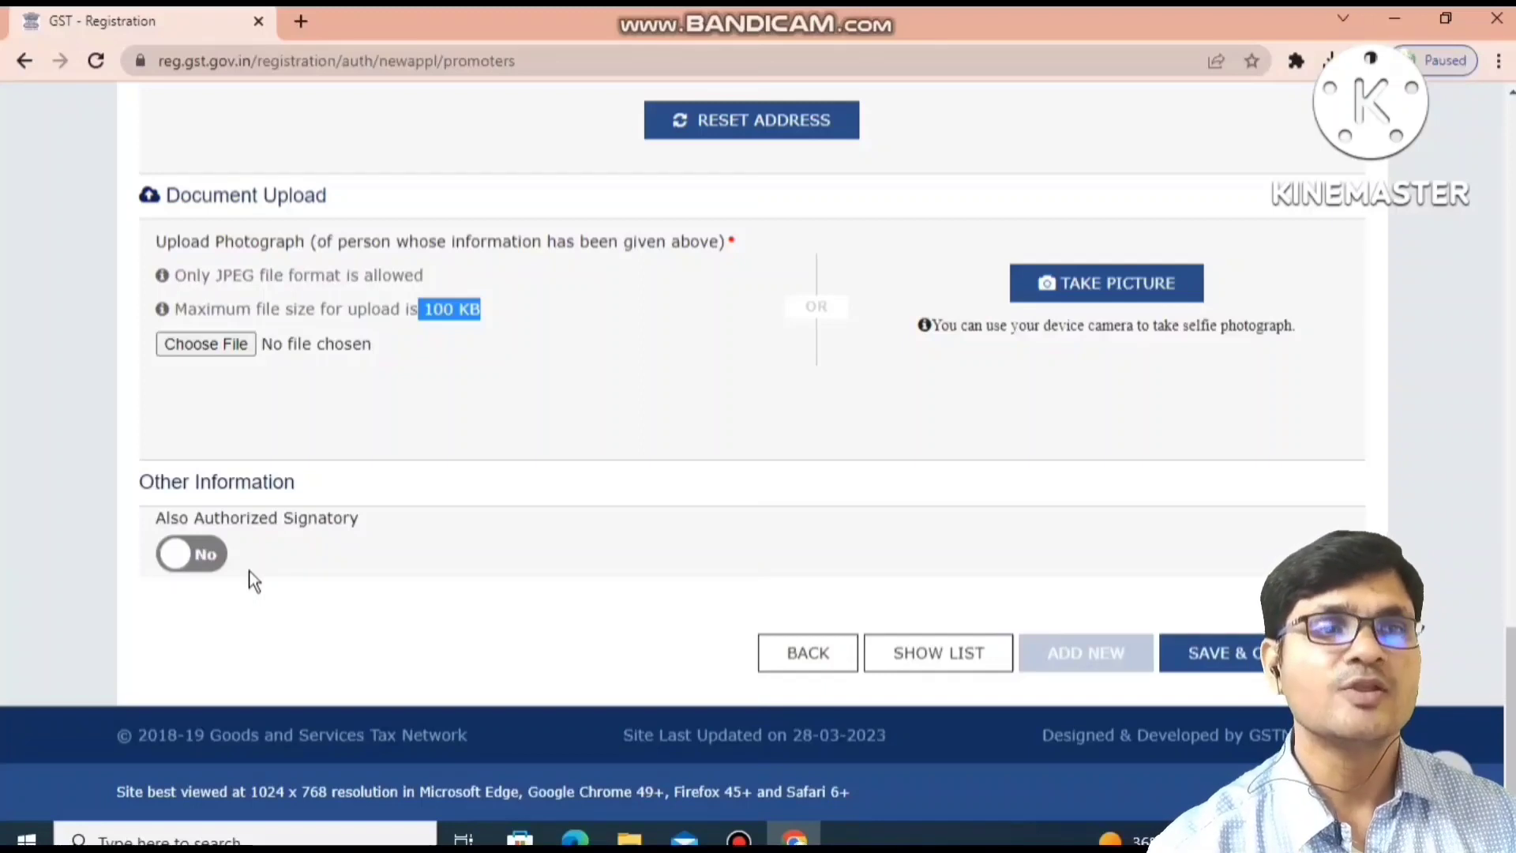
left_click(207, 573)
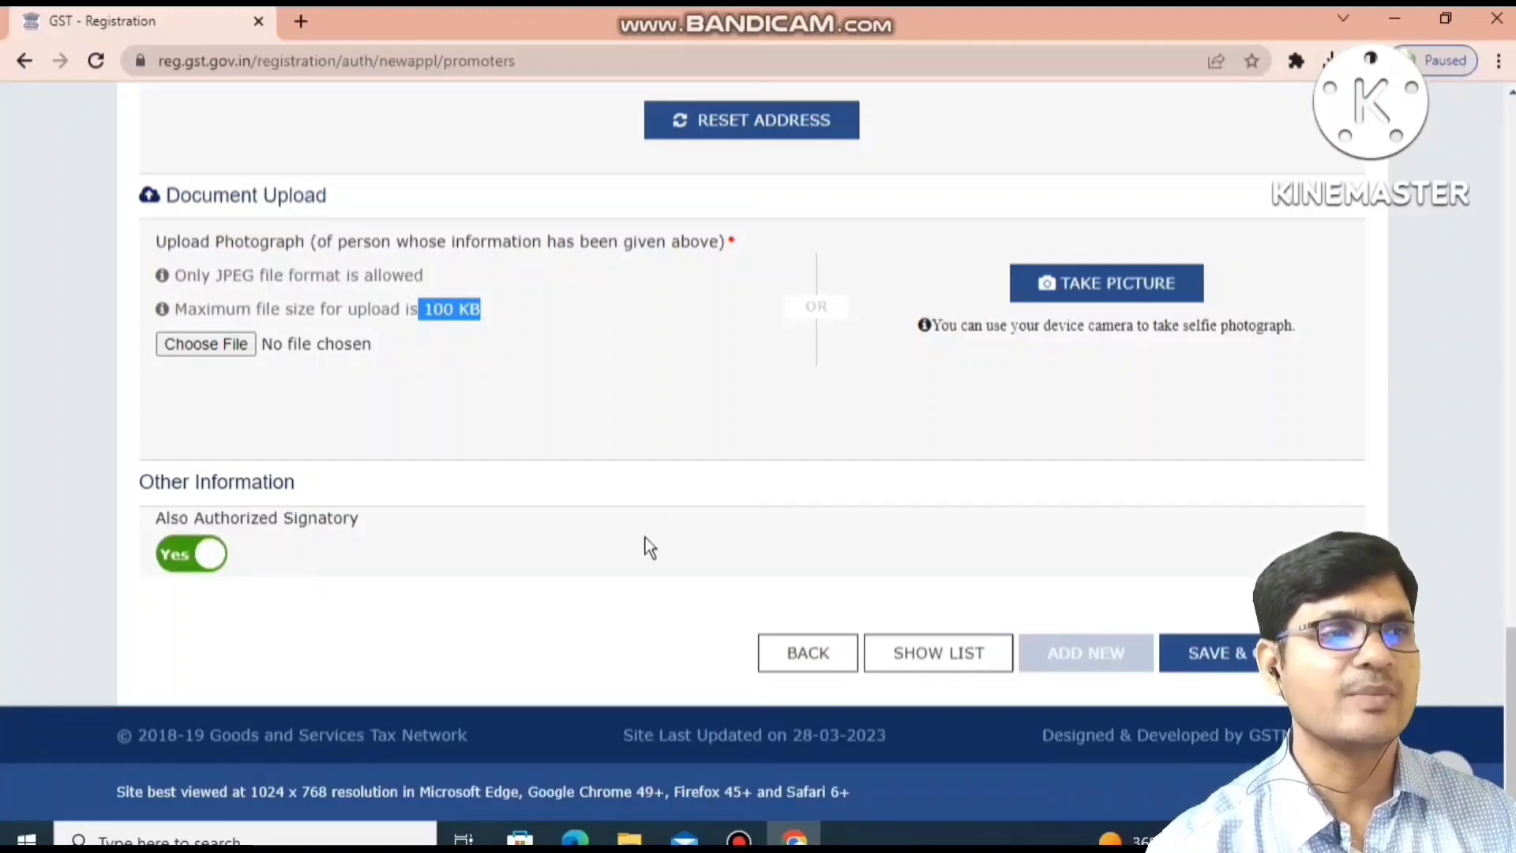
left_click(1216, 653)
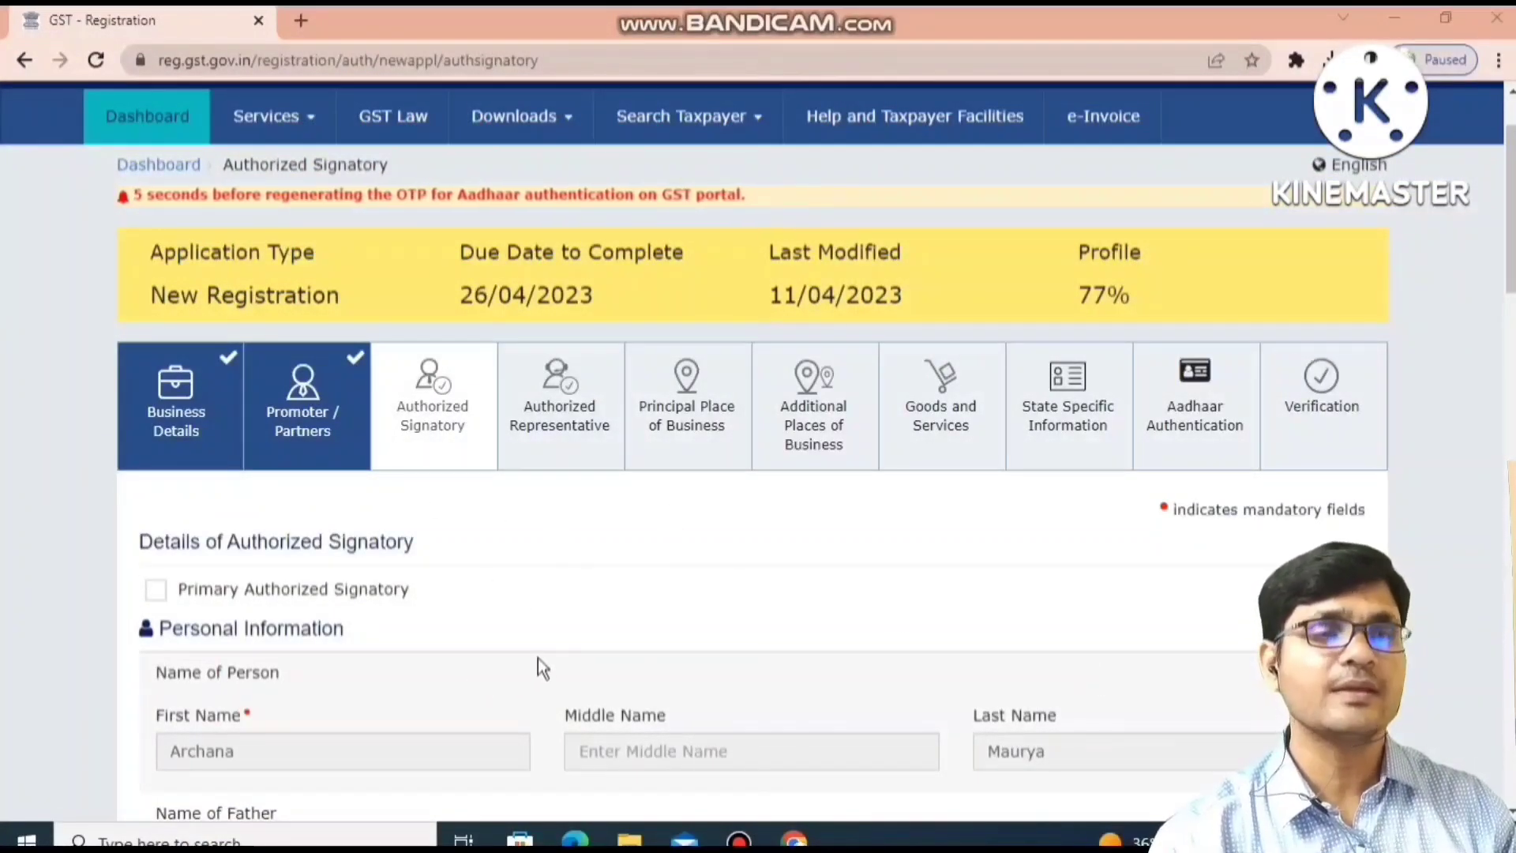
Step: Review the authorized signatory's details and address, and continue to the Authorized Representative section
scroll(541, 654, "down", 1)
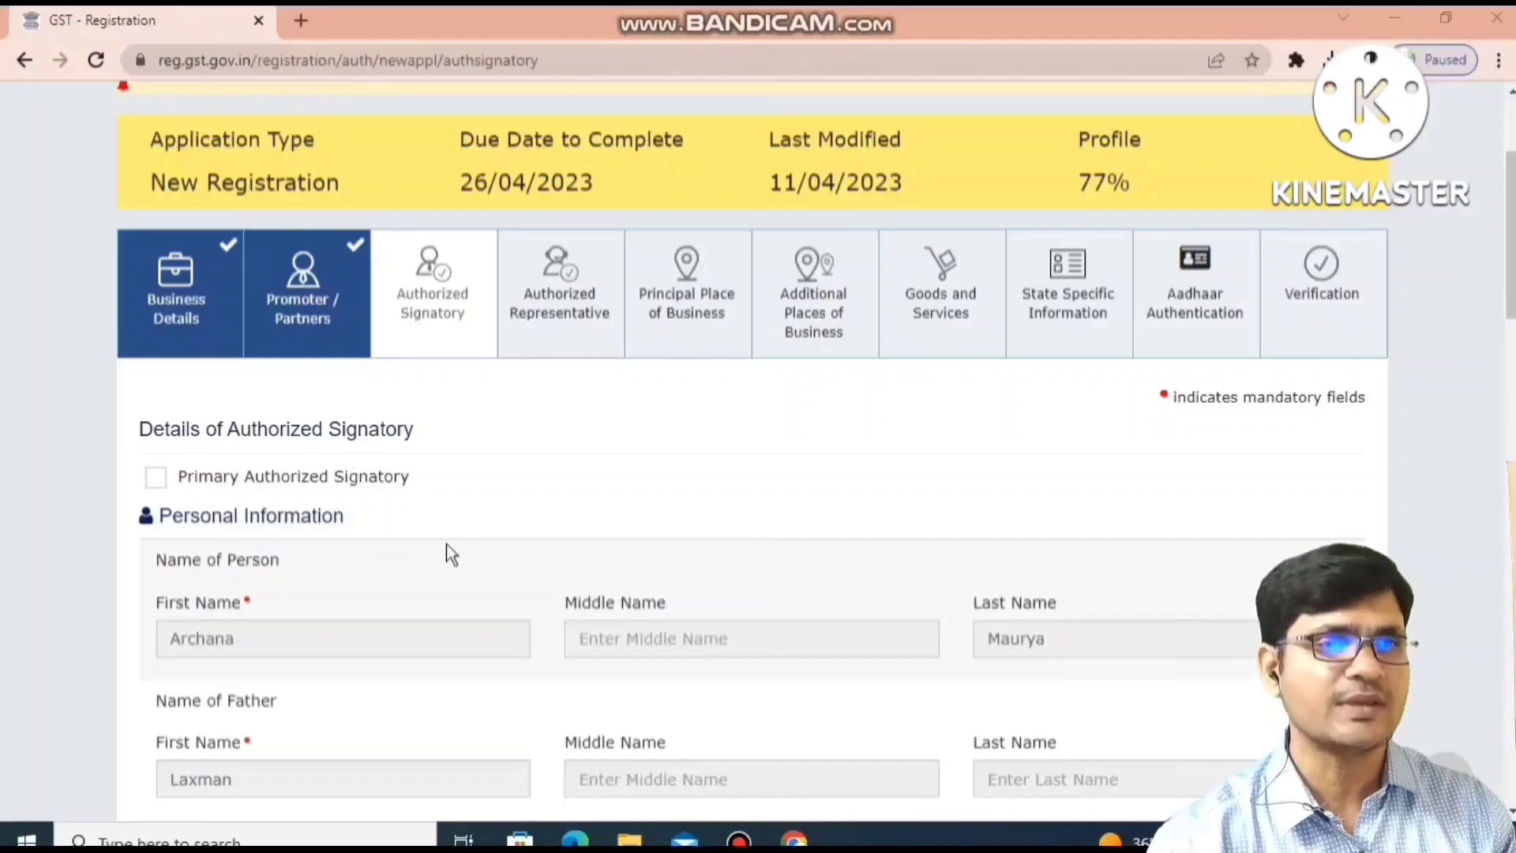
scroll(731, 637, "down", 8)
scroll(735, 636, "down", 15)
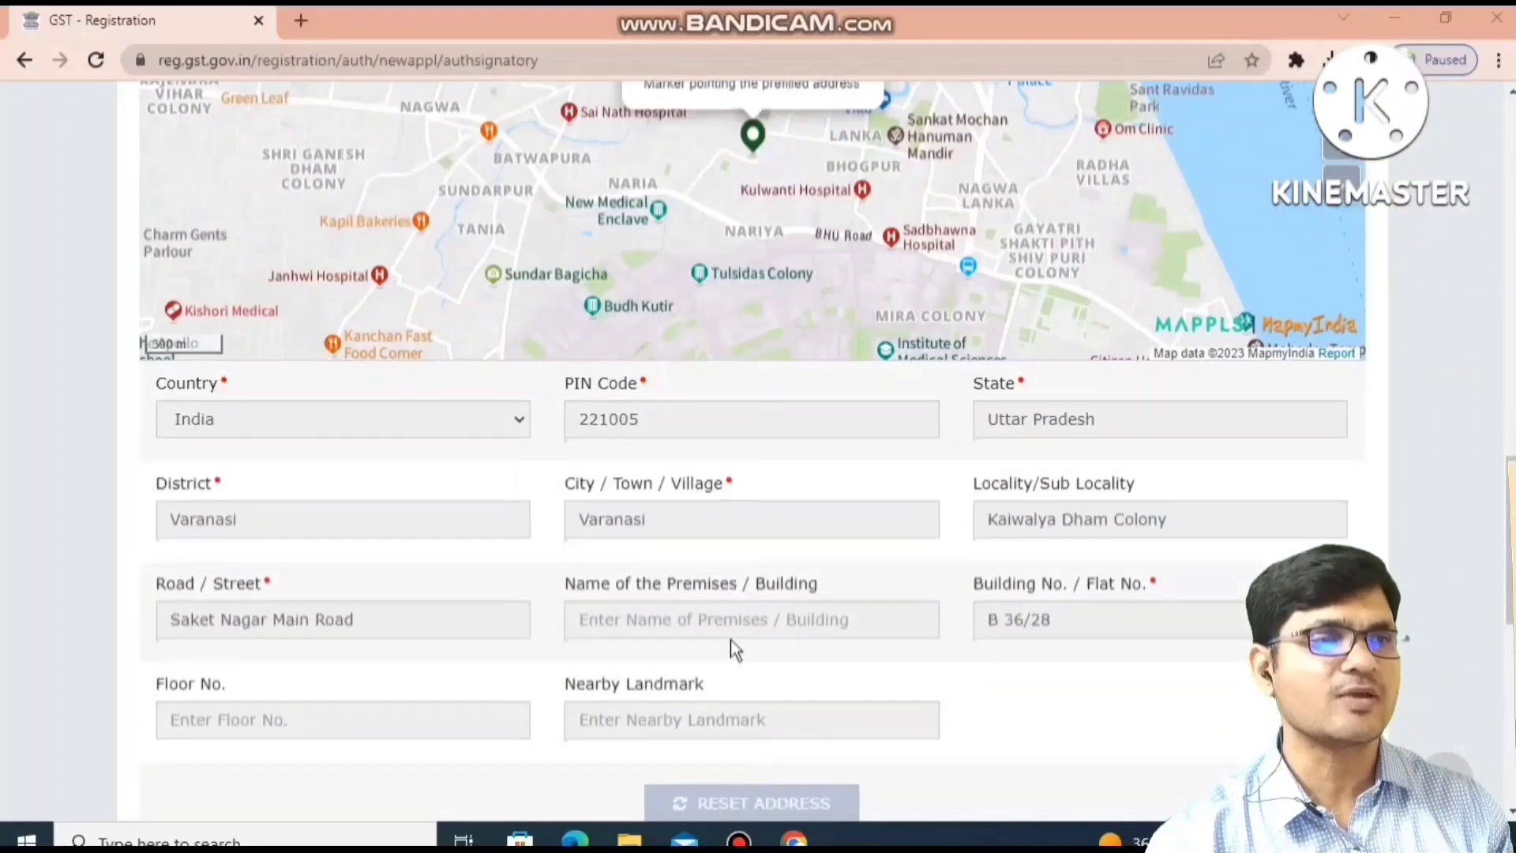
left_click(1187, 654)
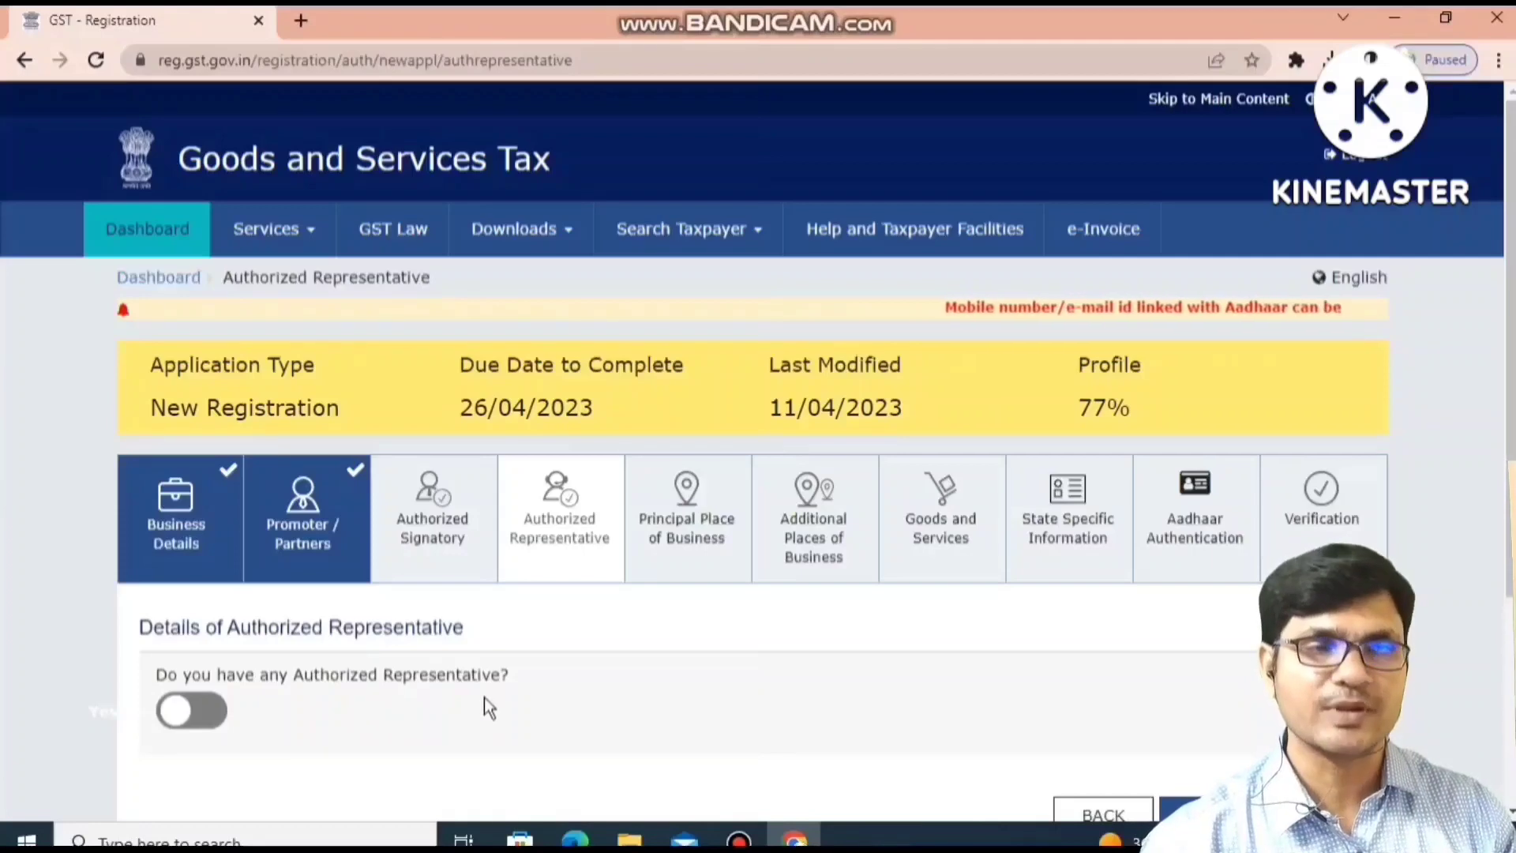
Step: Switch the authorized representative option on and back off, and save to continue to Principal Place of Business
left_click(210, 720)
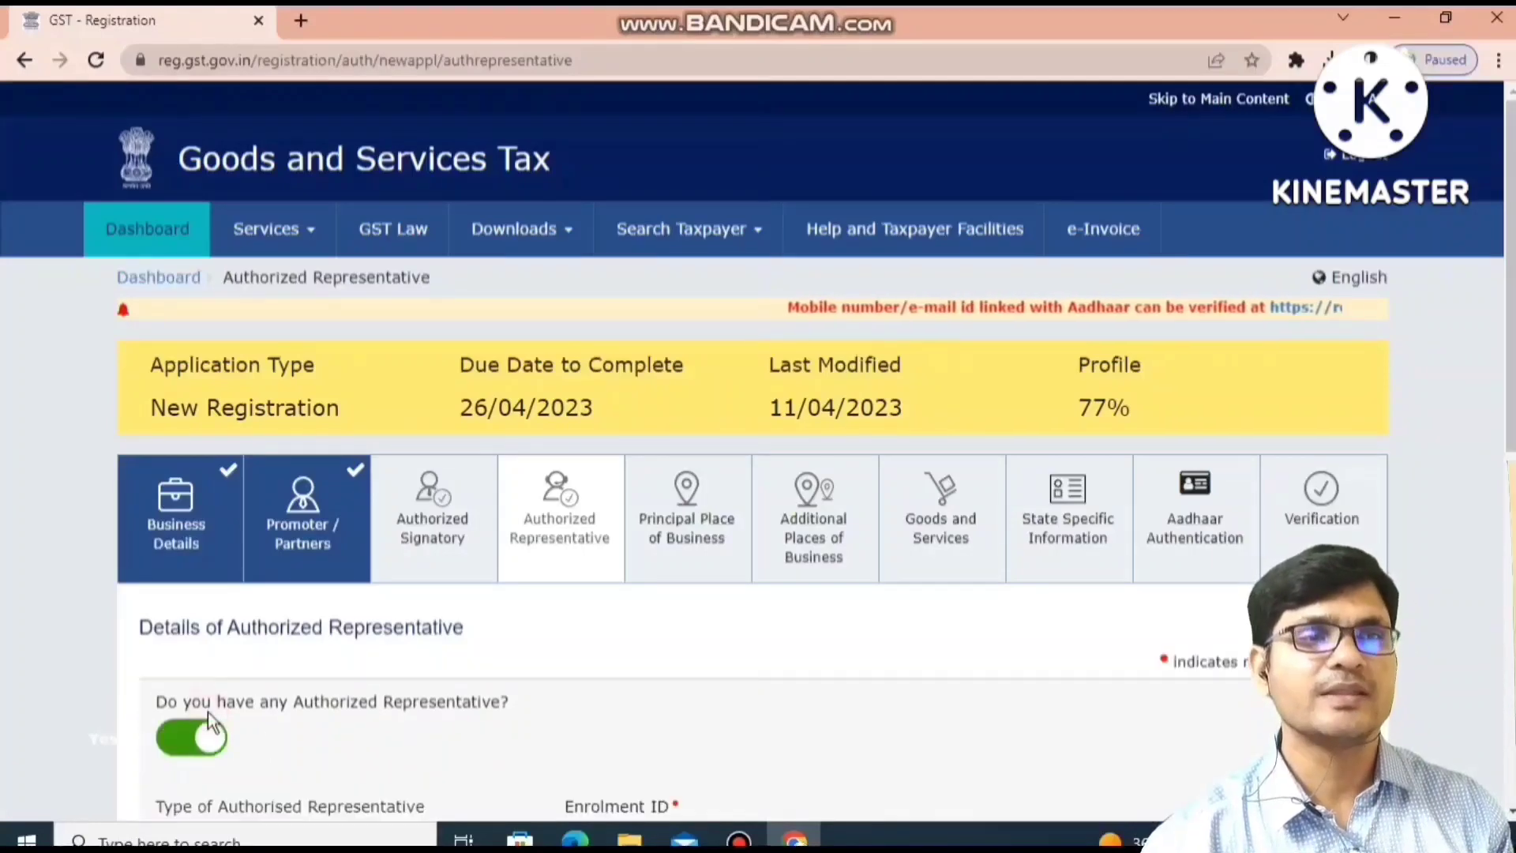
scroll(518, 751, "down", 4)
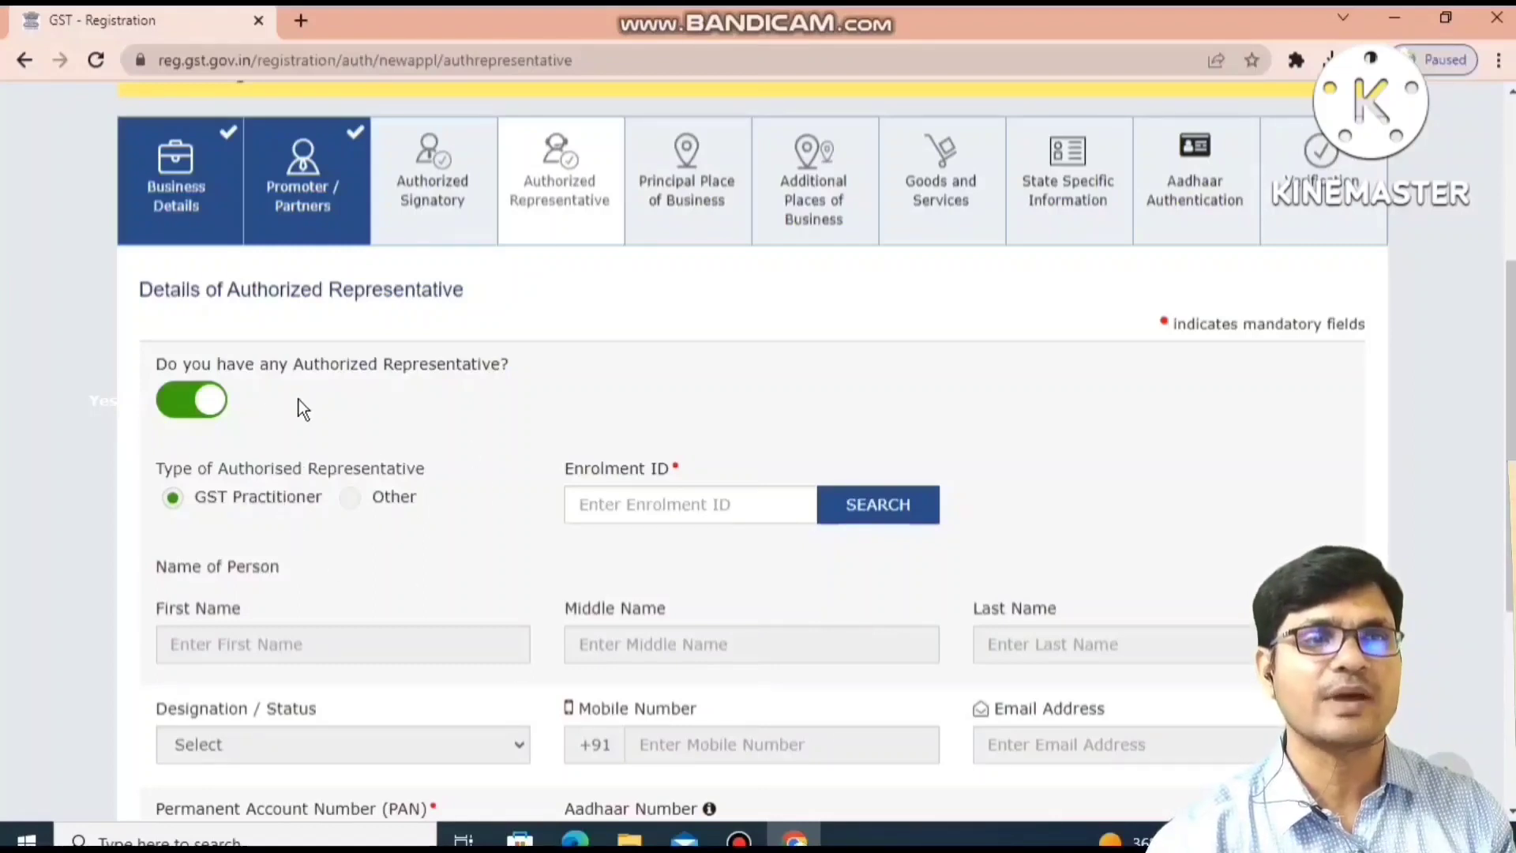
left_click(183, 401)
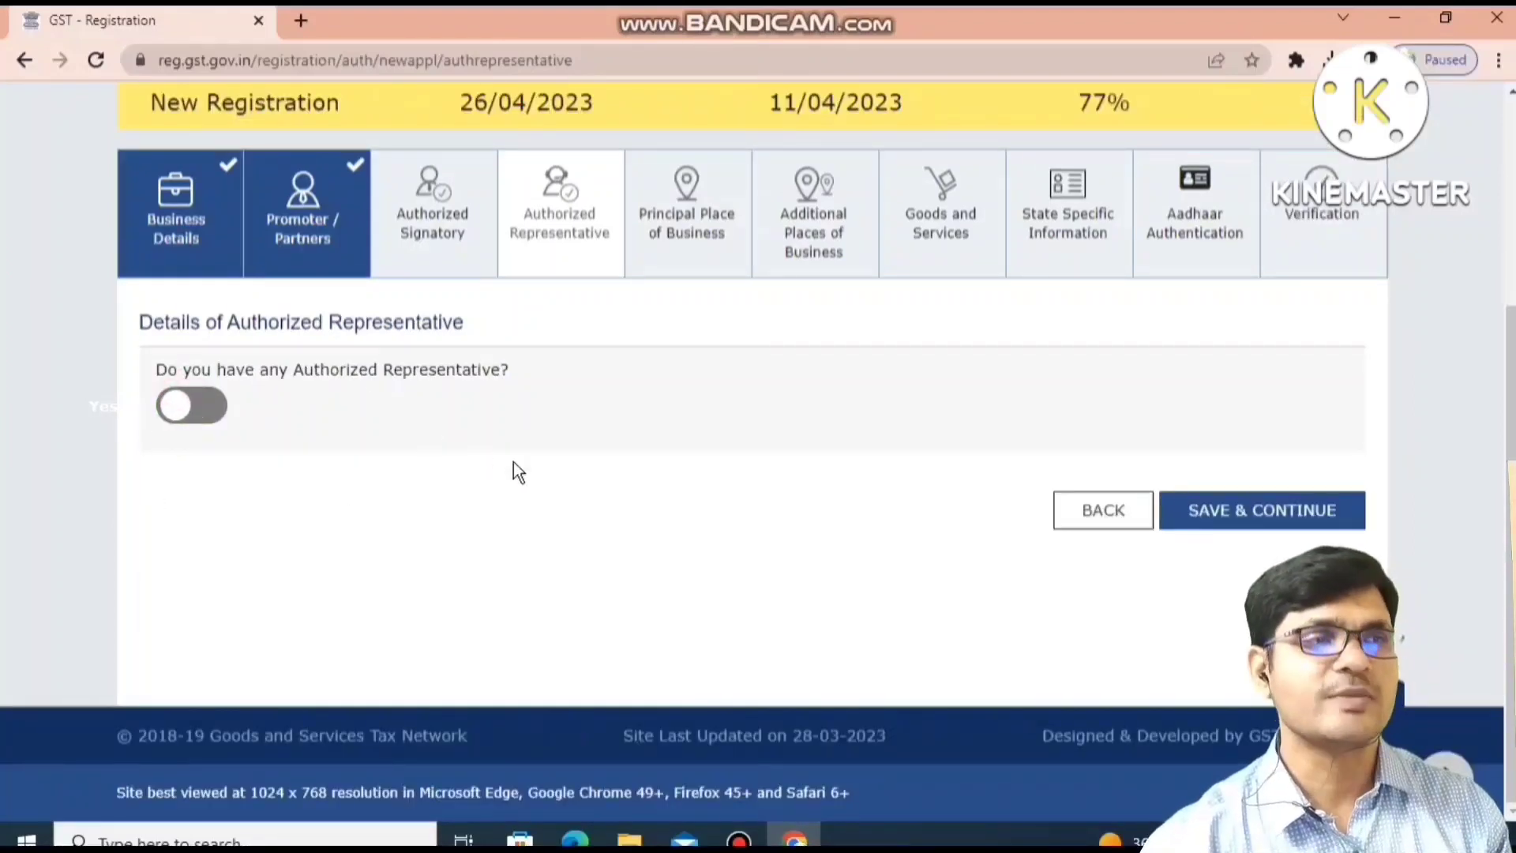
left_click(1262, 513)
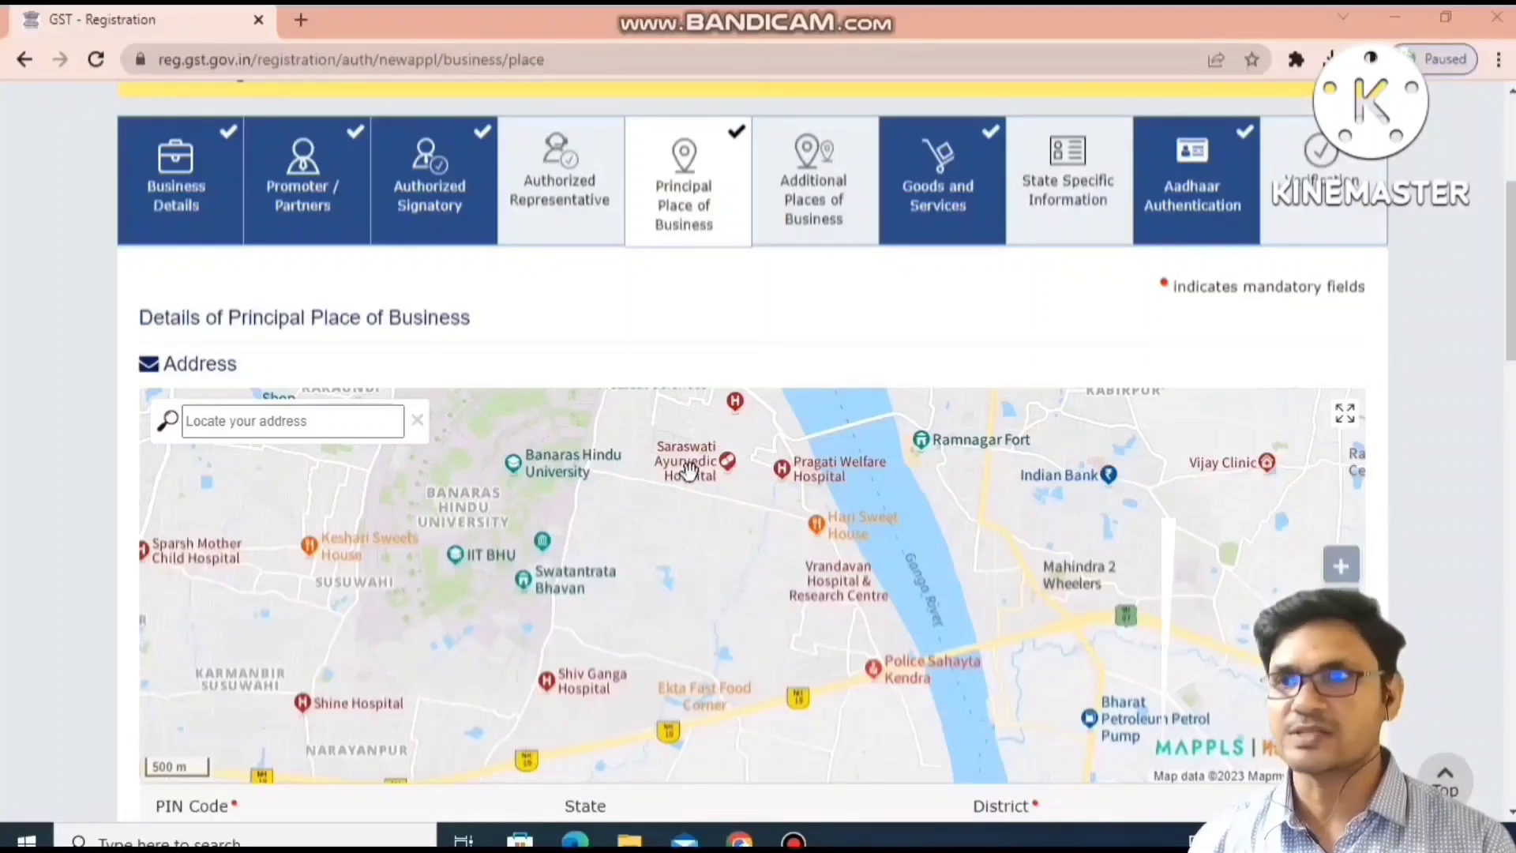
Step: Search the address map for "sankatmochan" and choose the Sankat Mochan result in Varanasi, Uttar Pradesh
scroll(73, 474, "down", 3)
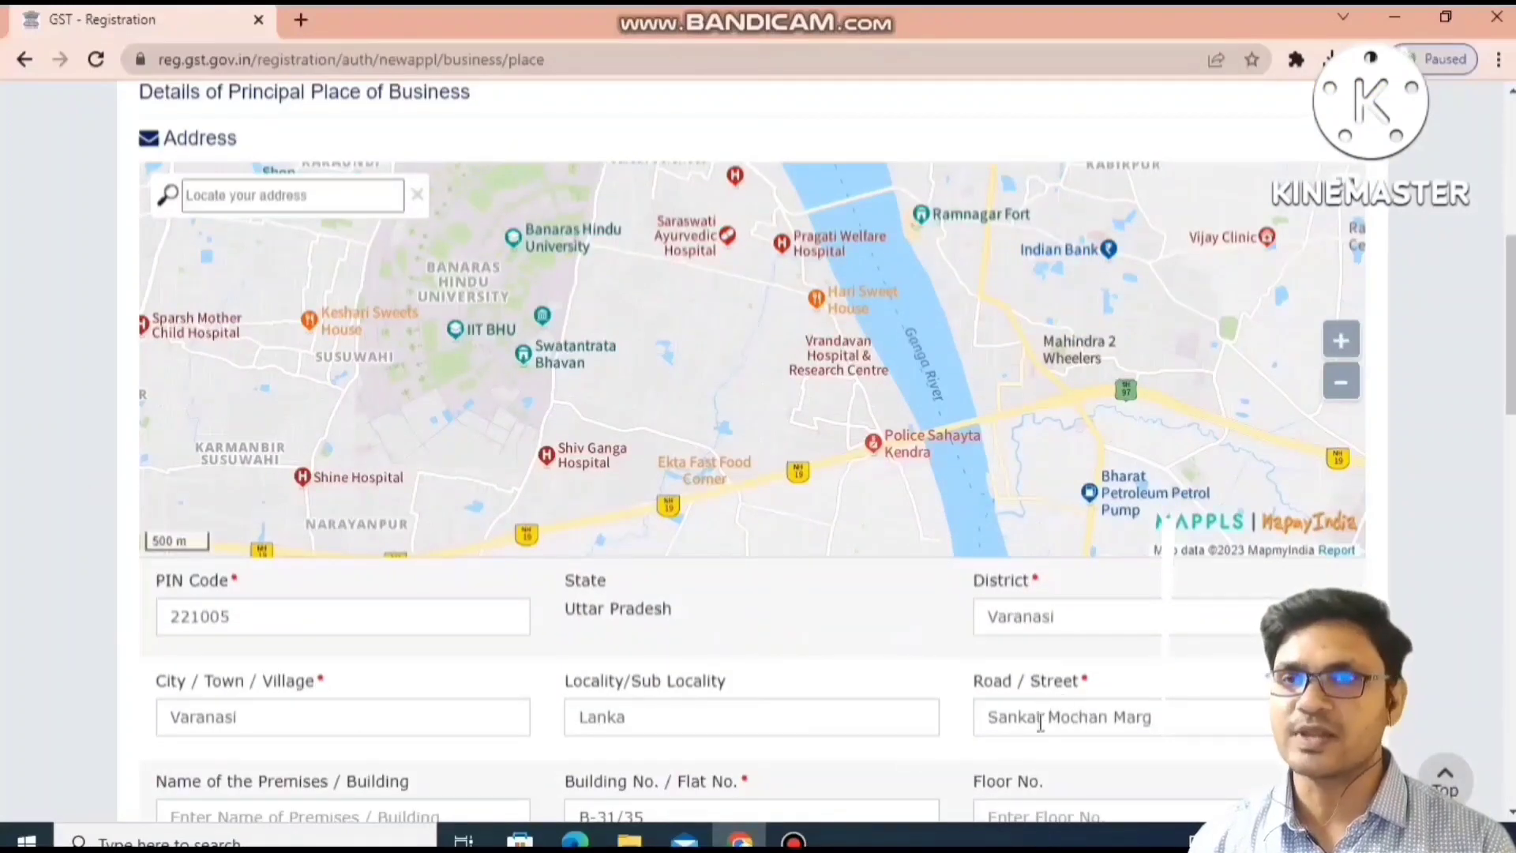
scroll(1039, 725, "down", 3)
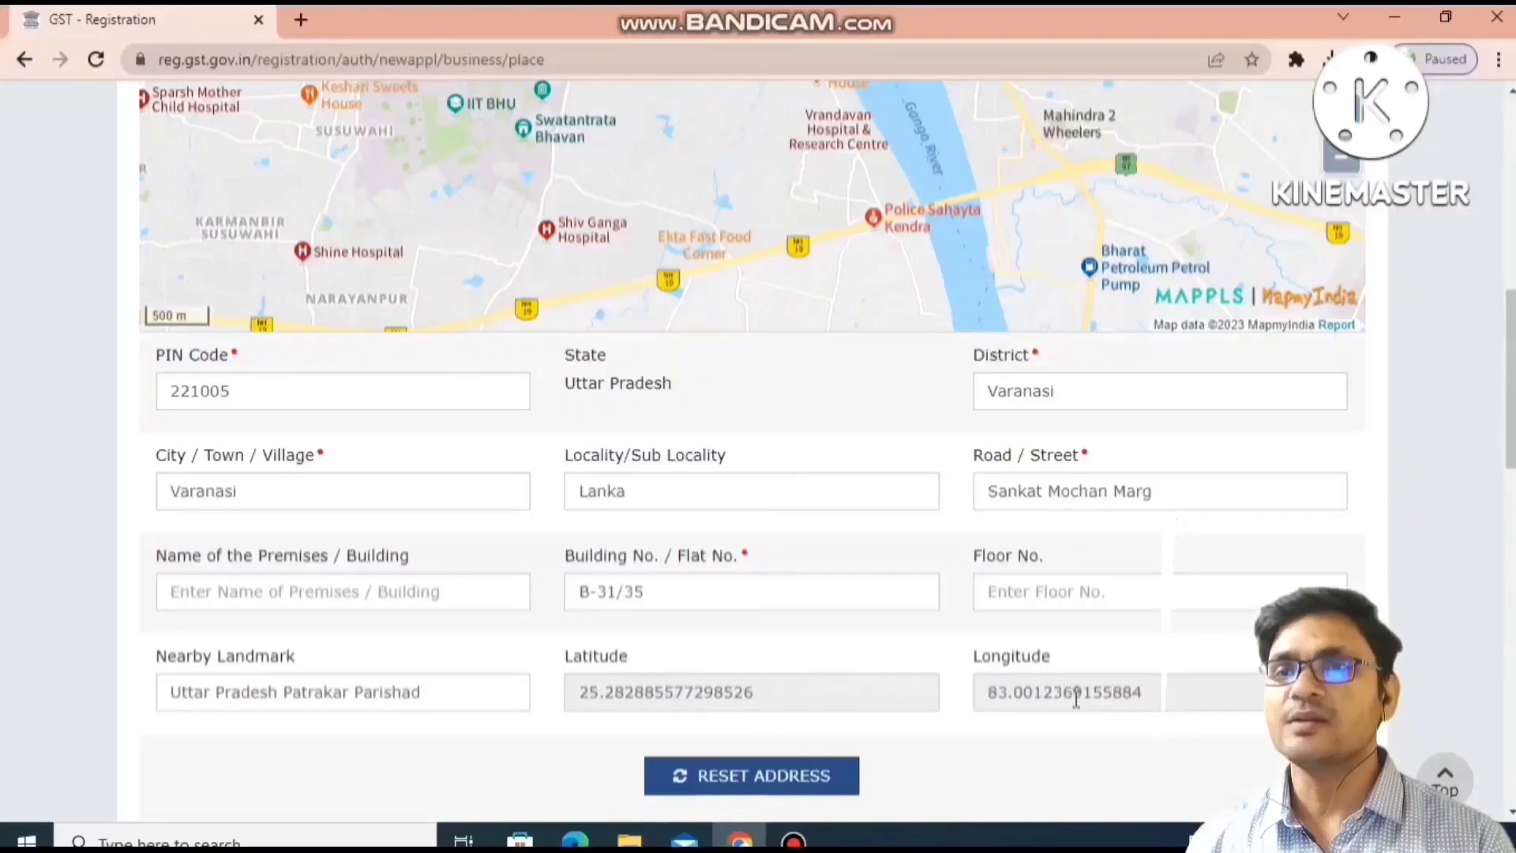
scroll(680, 595, "up", 4)
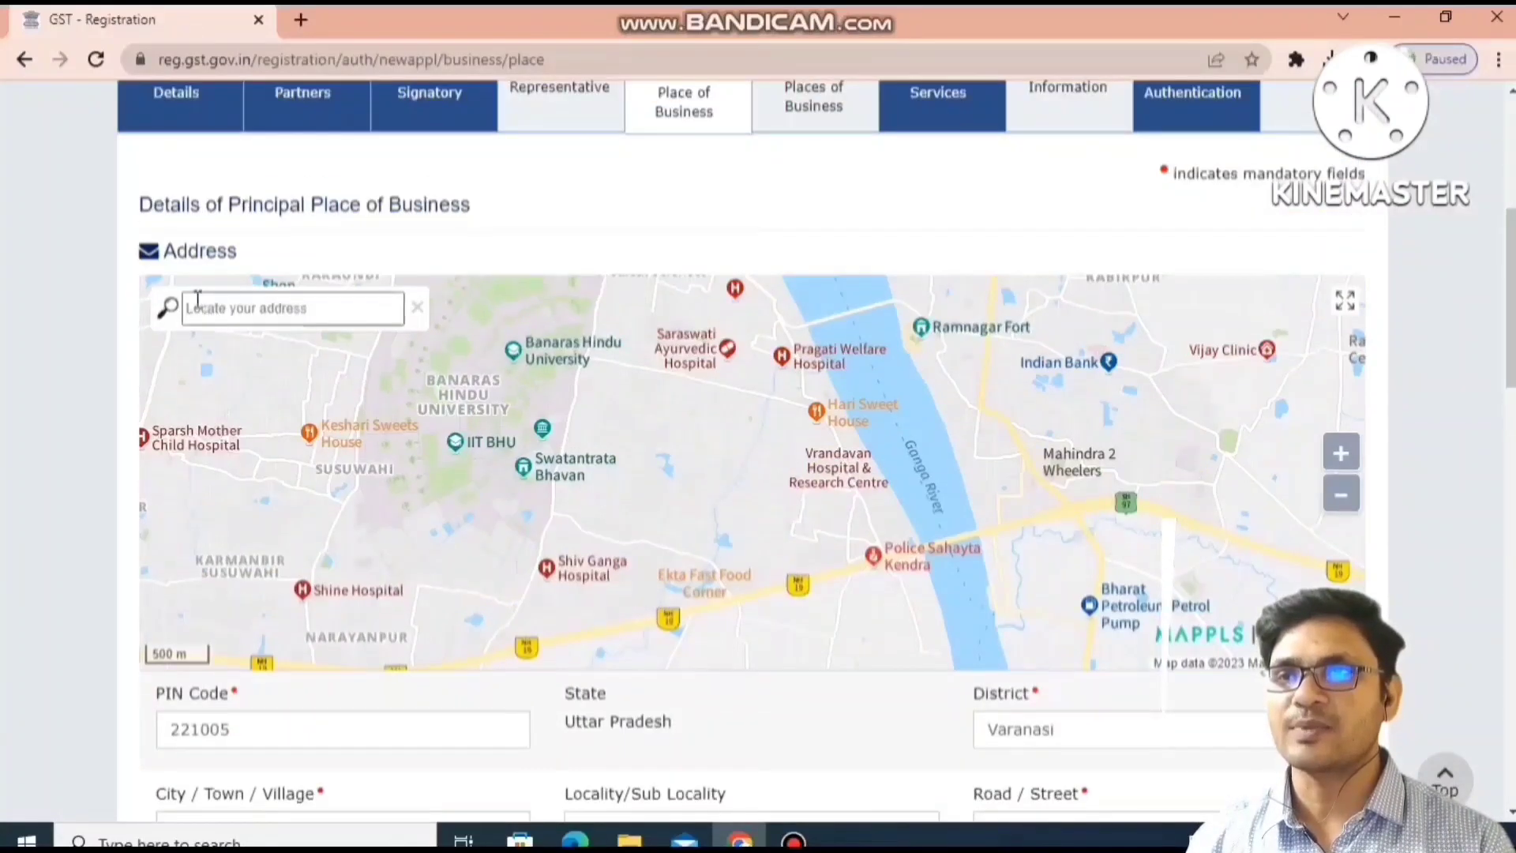
left_click(287, 305)
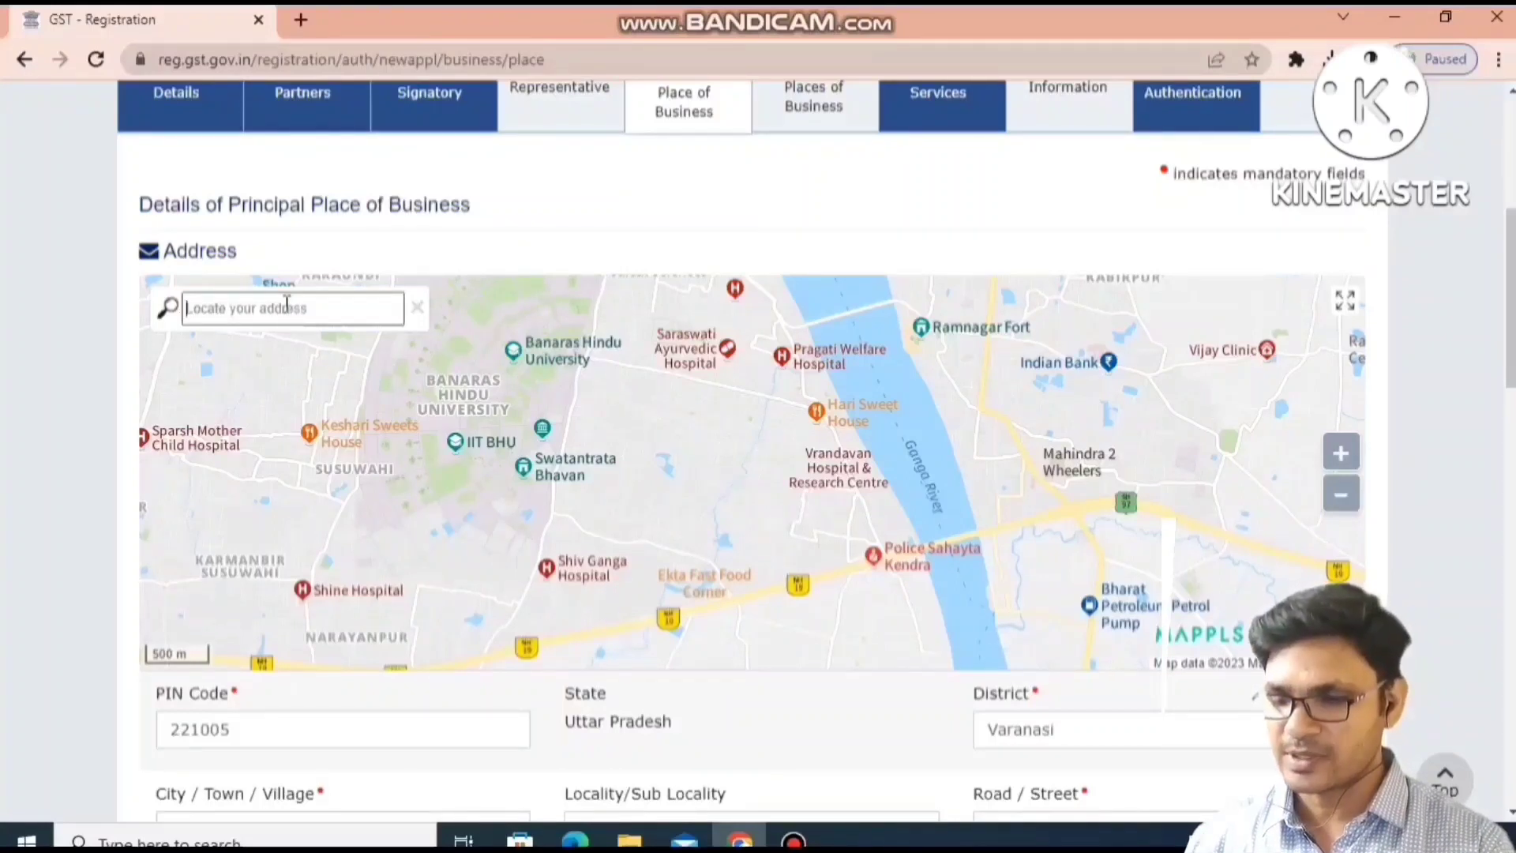
type("sa")
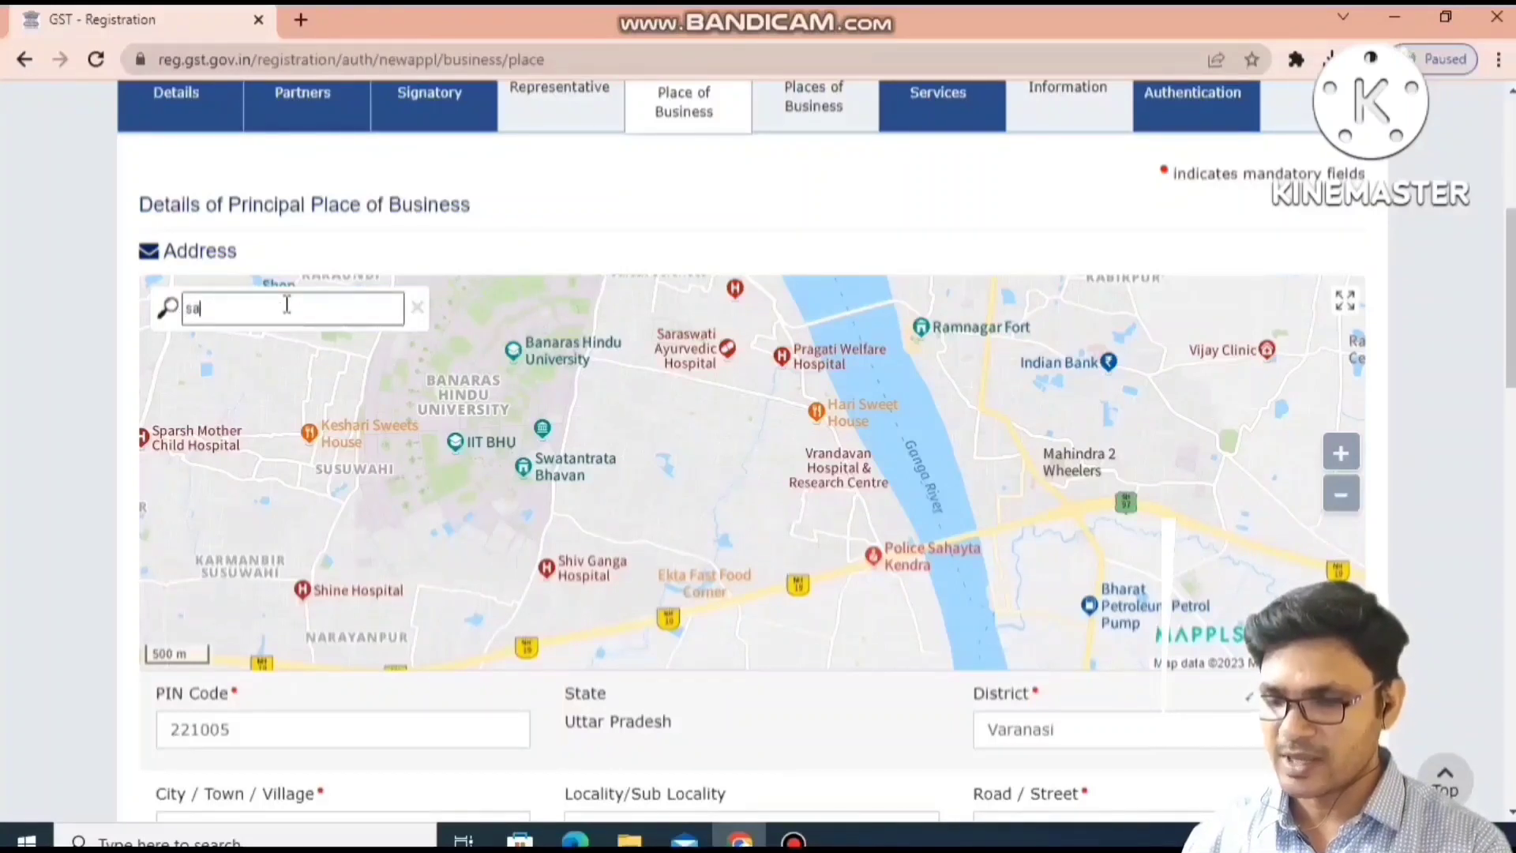
type("nkatmochan")
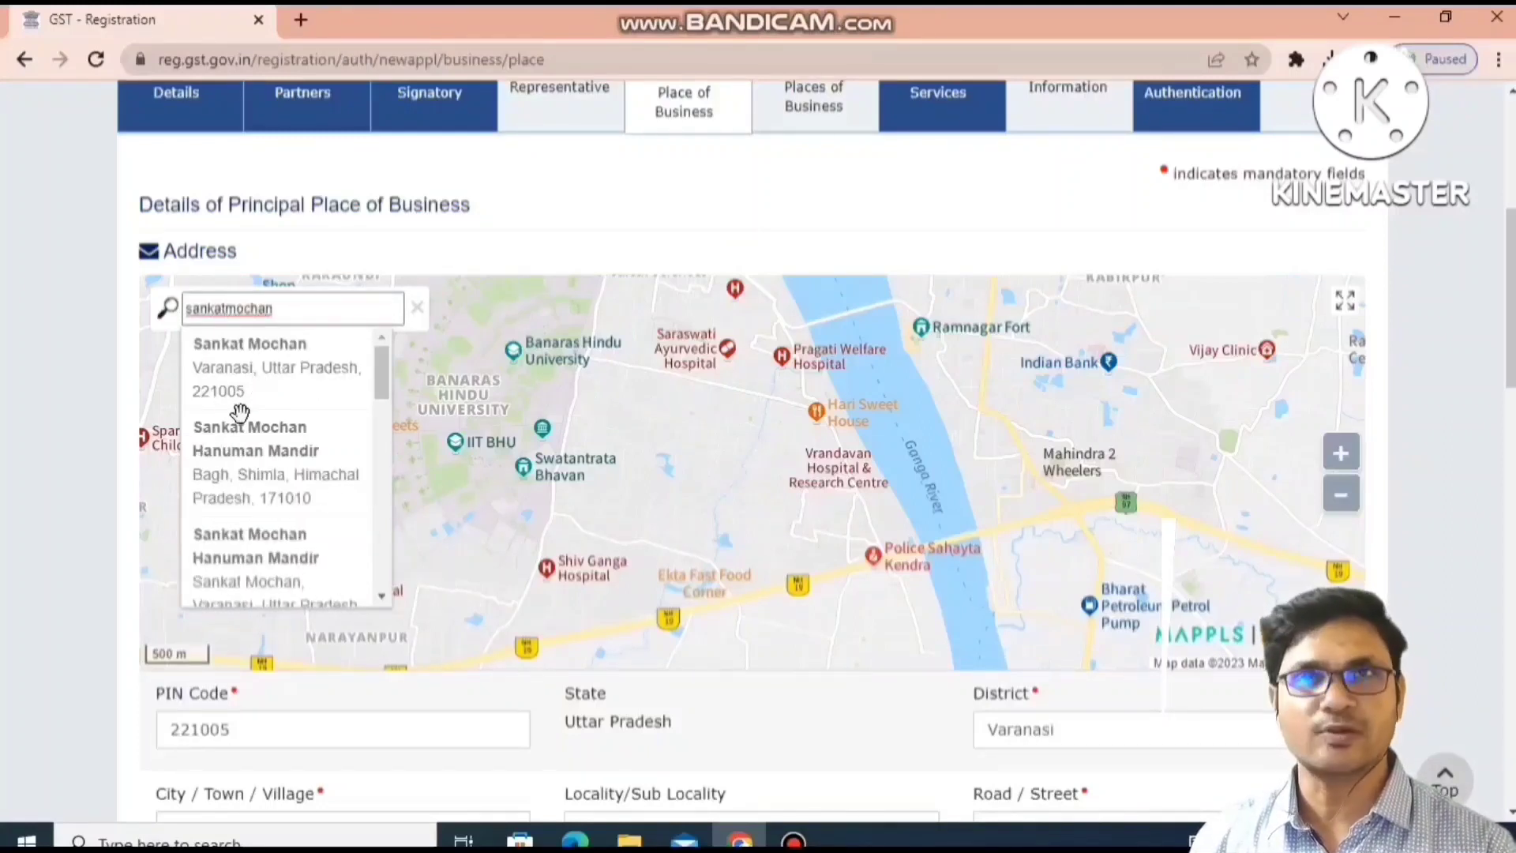
left_click(256, 367)
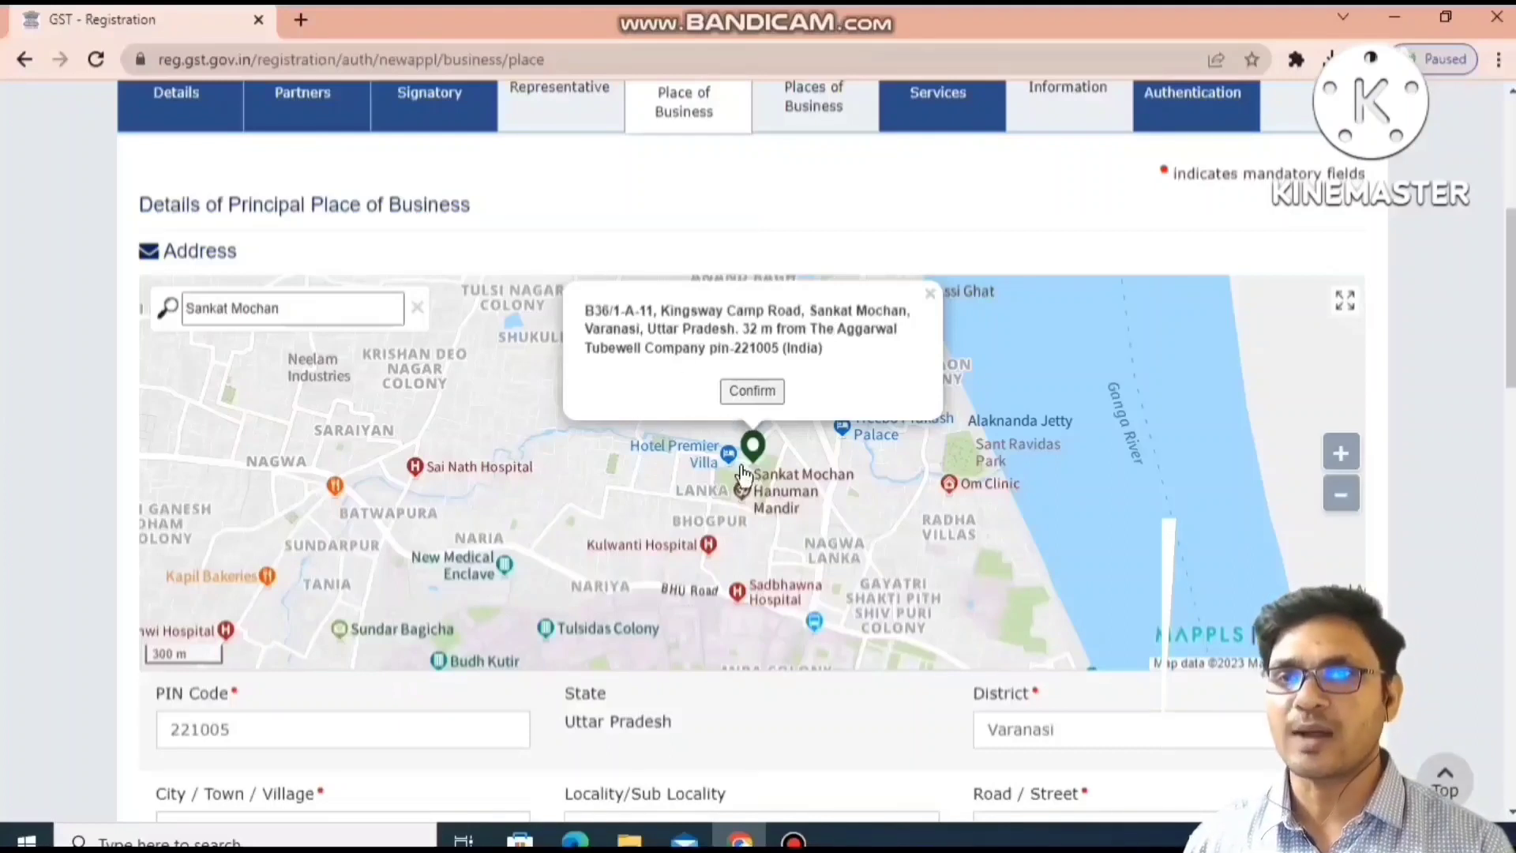
Step: Move the map marker slightly, confirm its address for the principal place of business, and fill in the building number
left_click_drag(757, 458, 769, 460)
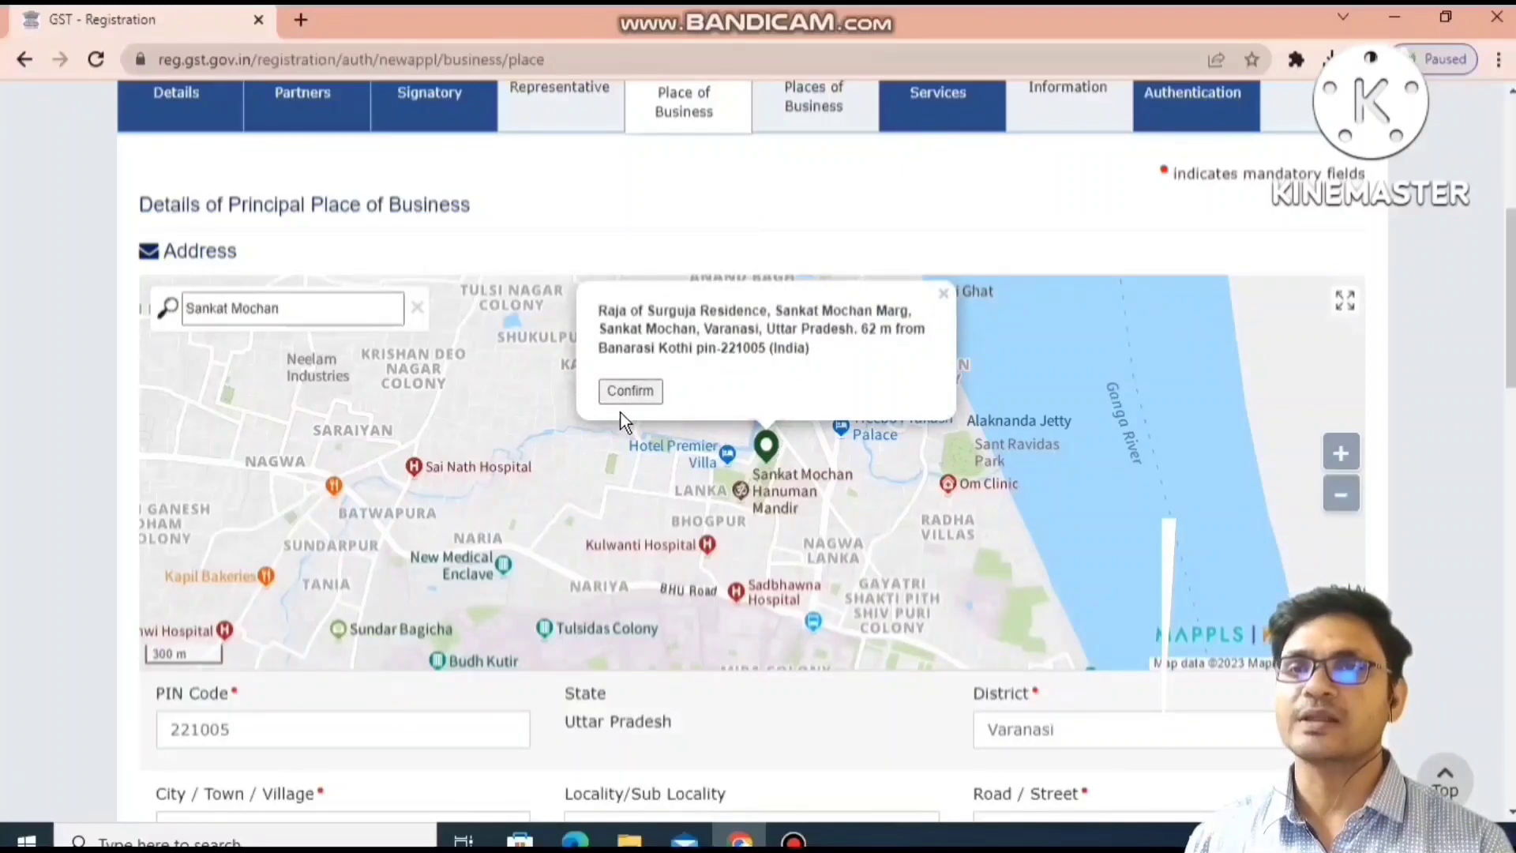
left_click(629, 392)
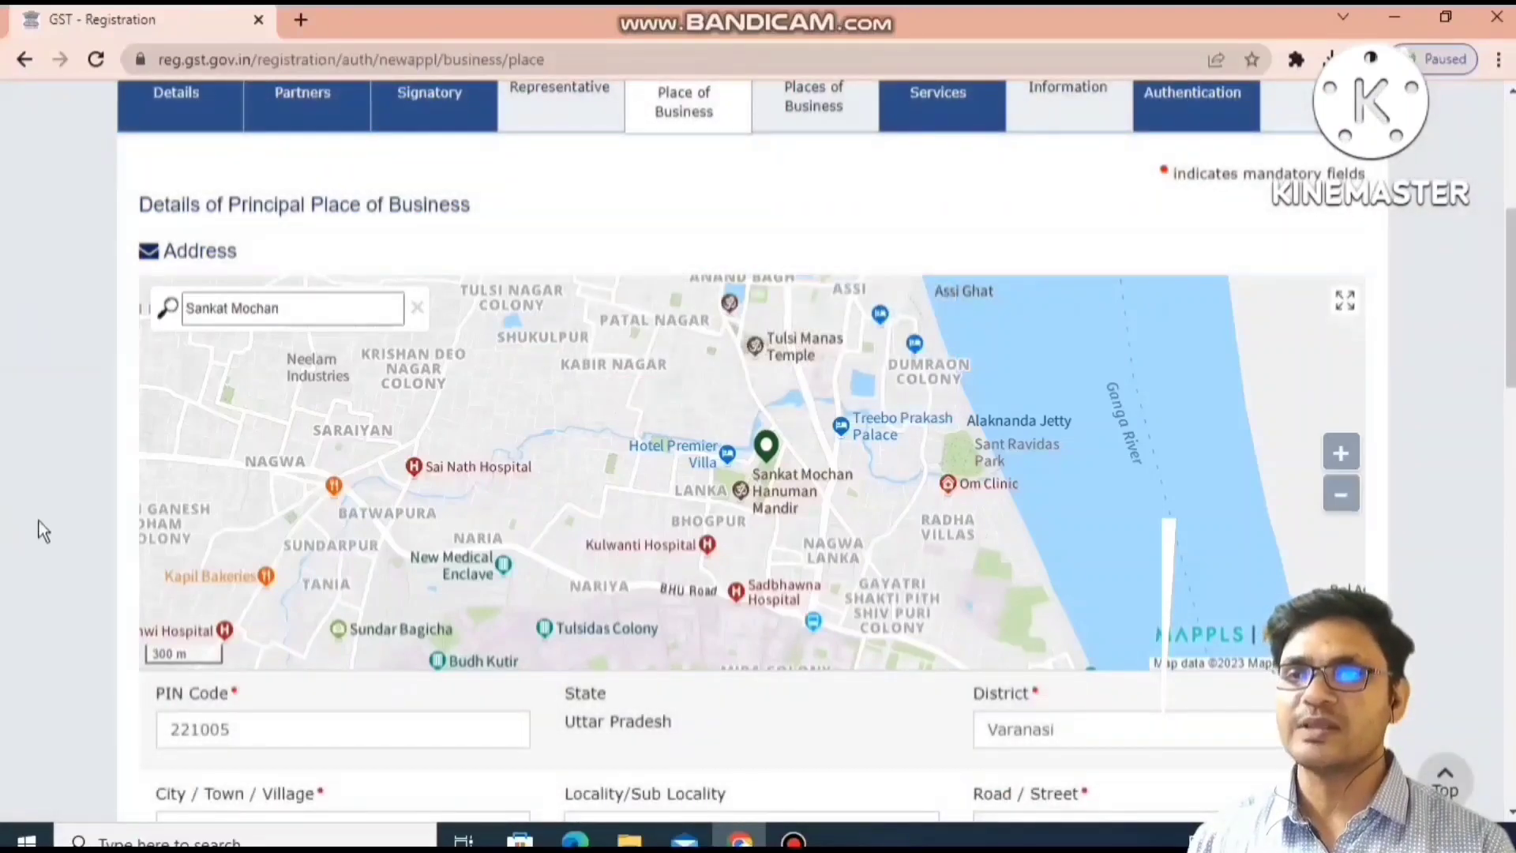
left_click(96, 520)
scroll(97, 520, "down", 4)
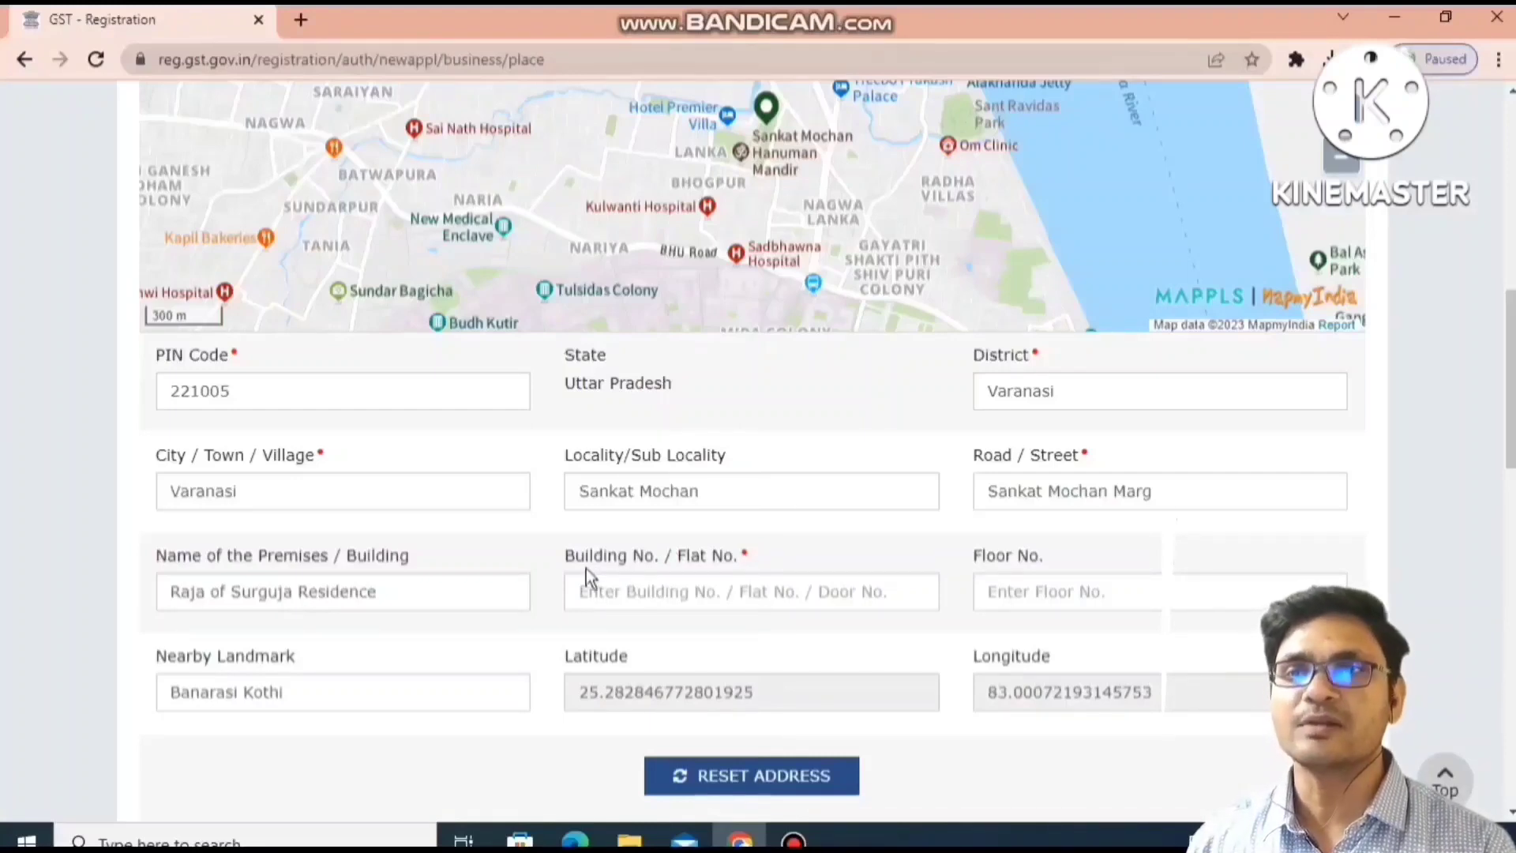
left_click(650, 588)
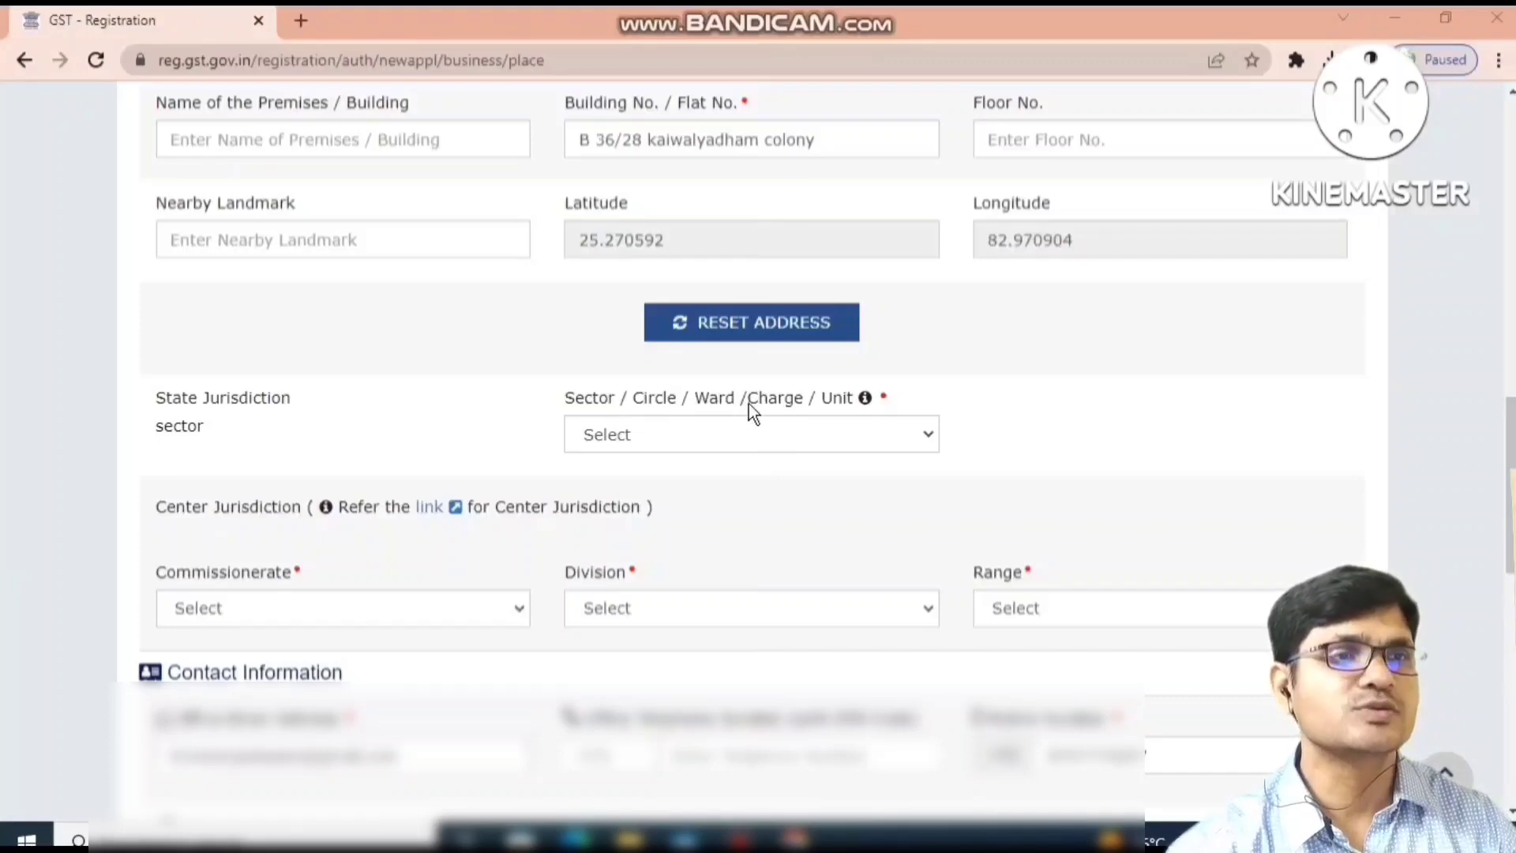
Step: Check the sector options for State Jurisdiction and open the GST portal's taxpayer search by GSTIN/UIN
left_click(694, 444)
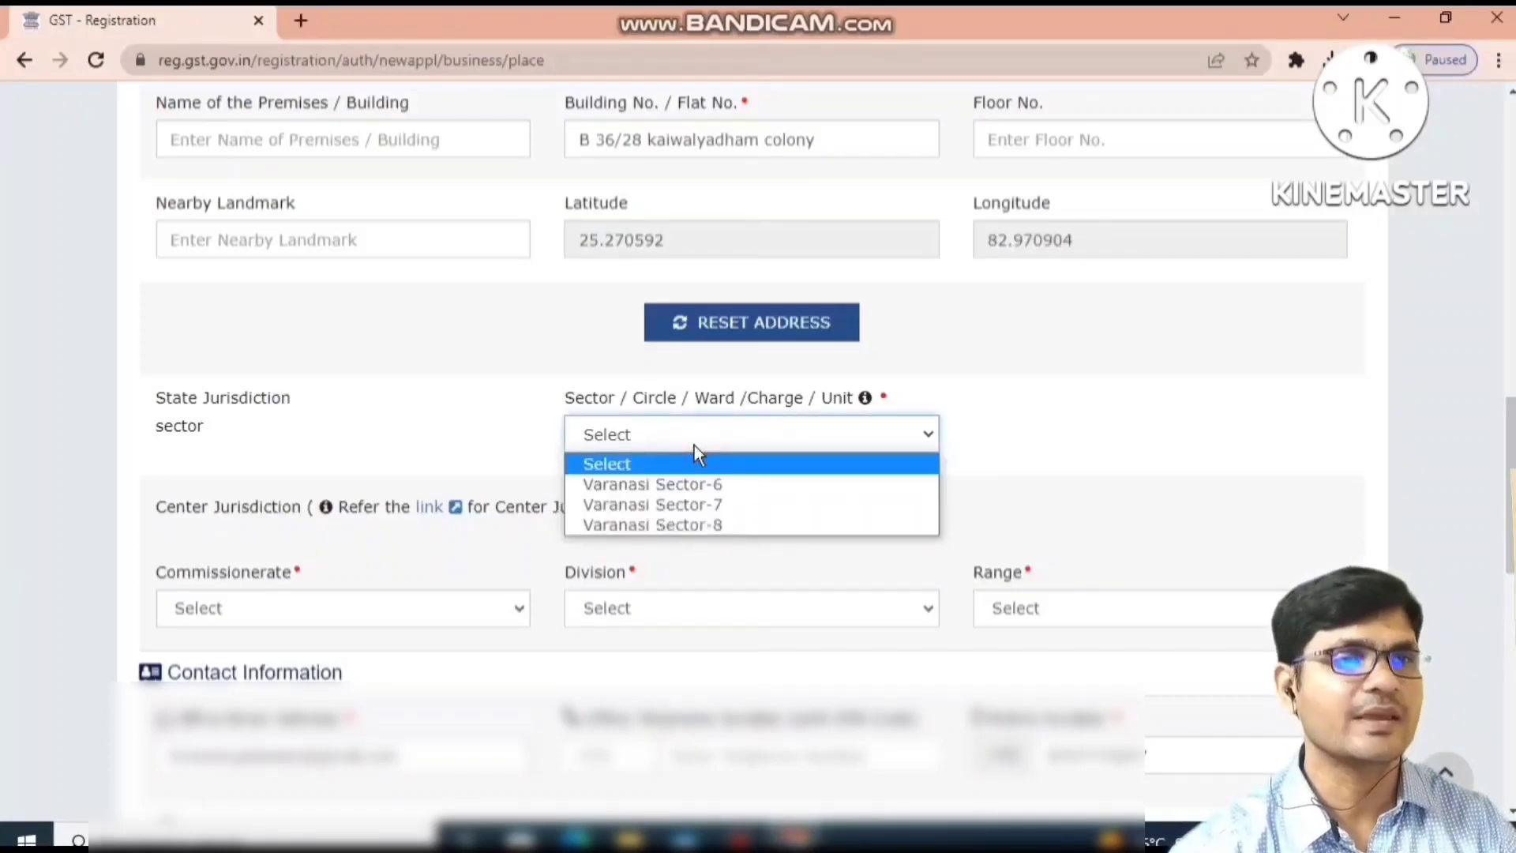
left_click(409, 365)
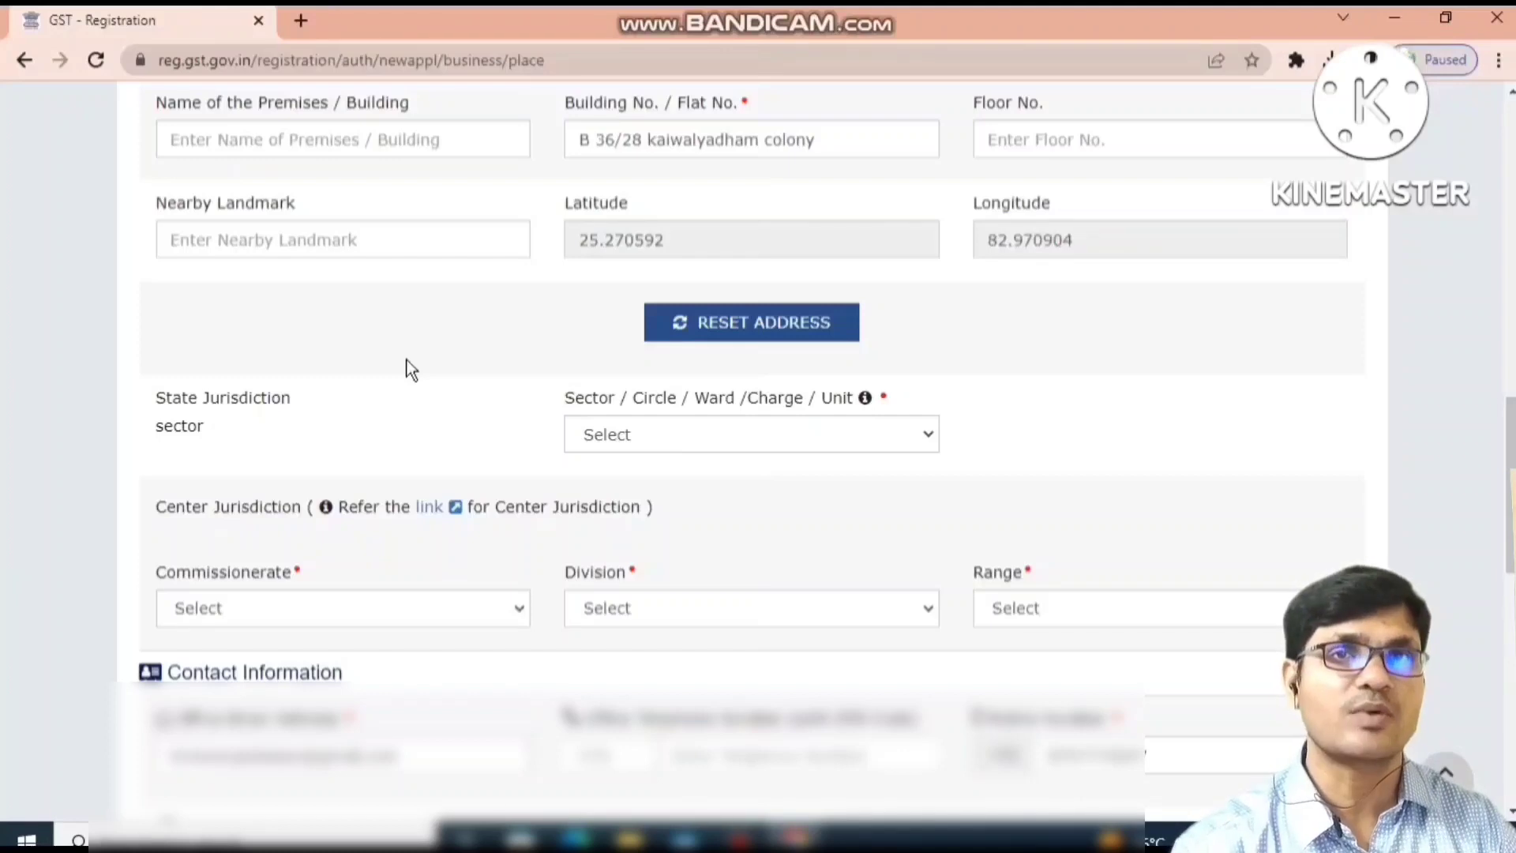
left_click(427, 509)
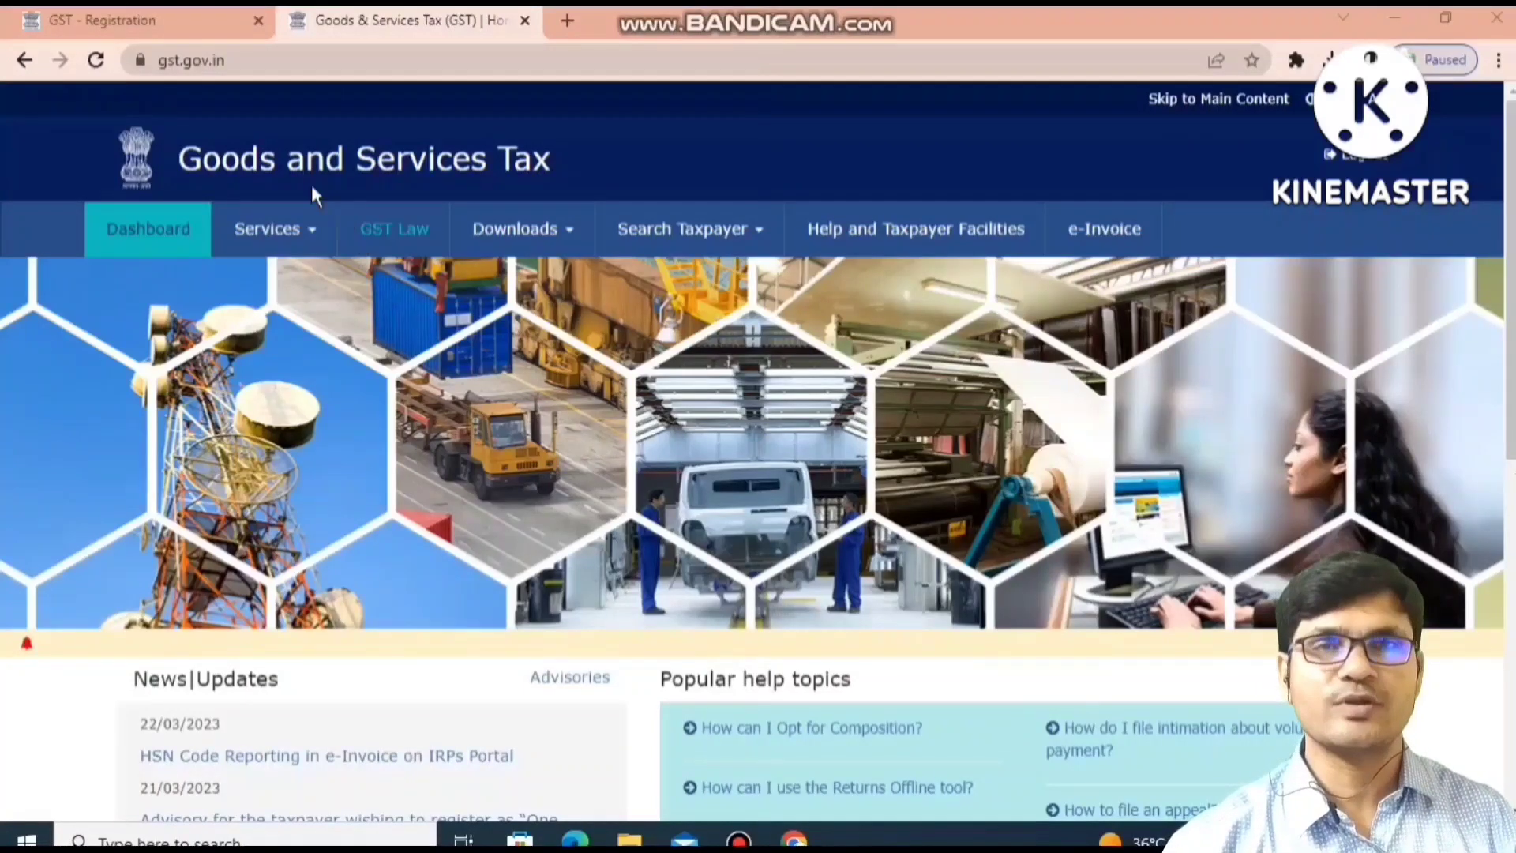
left_click(694, 240)
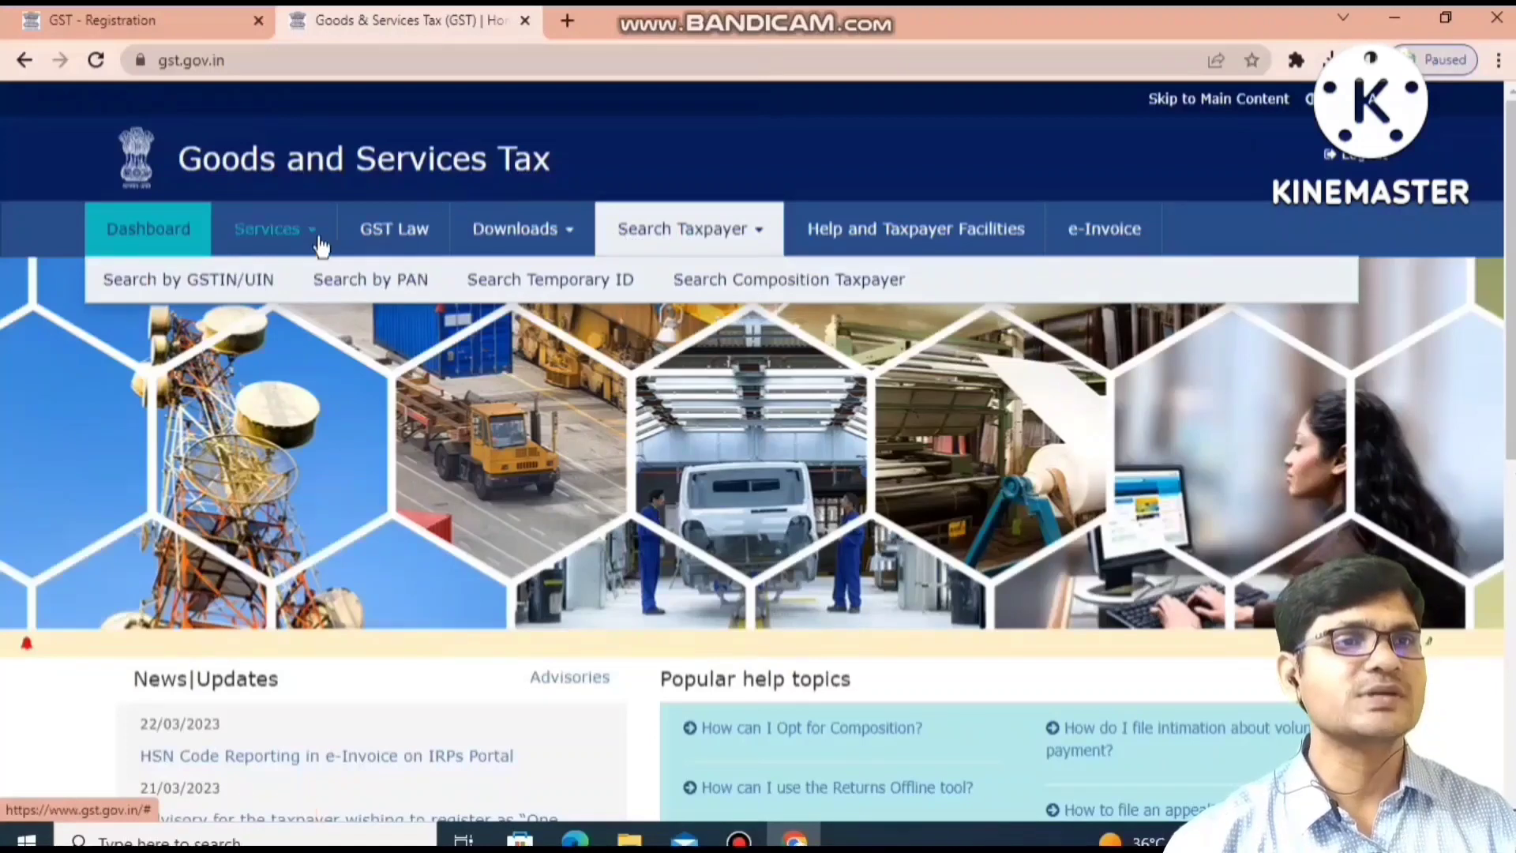
left_click(201, 291)
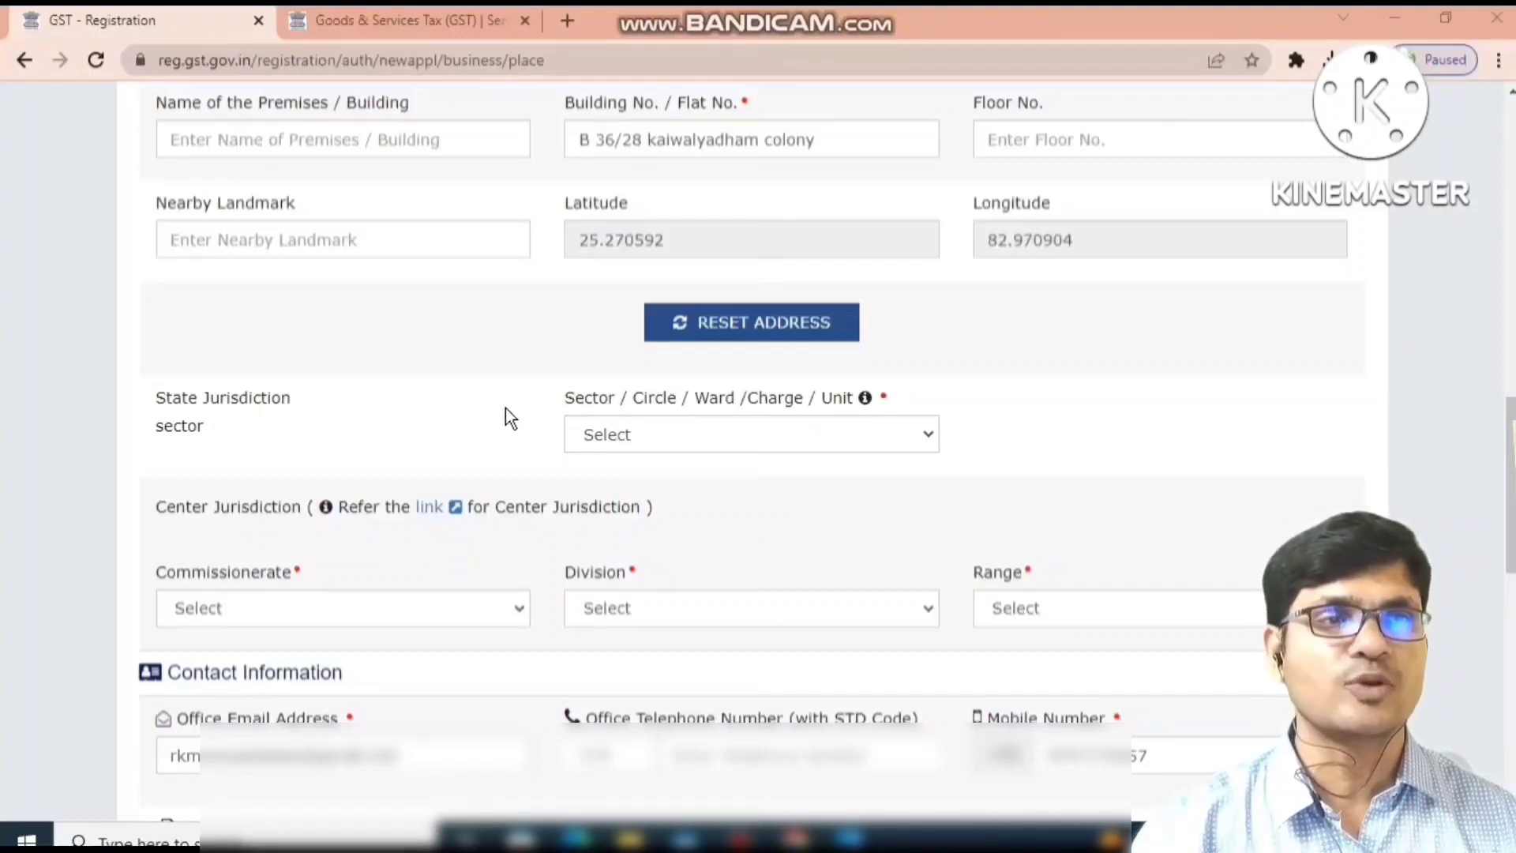
Step: Open the Center Jurisdiction reference link and proceed past the external-page notice and certificate warning
left_click(425, 508)
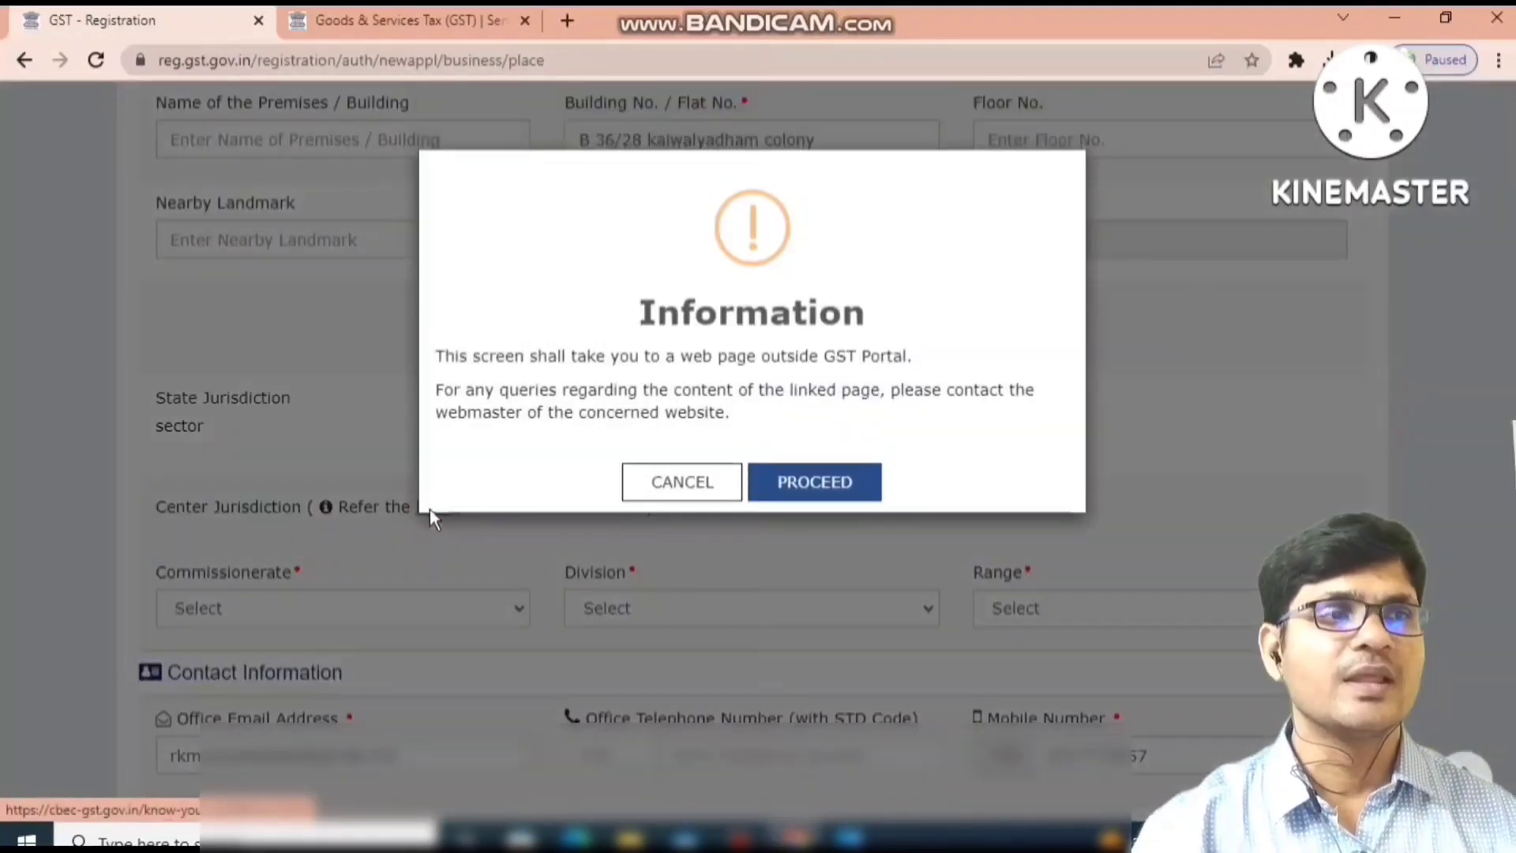
left_click(770, 479)
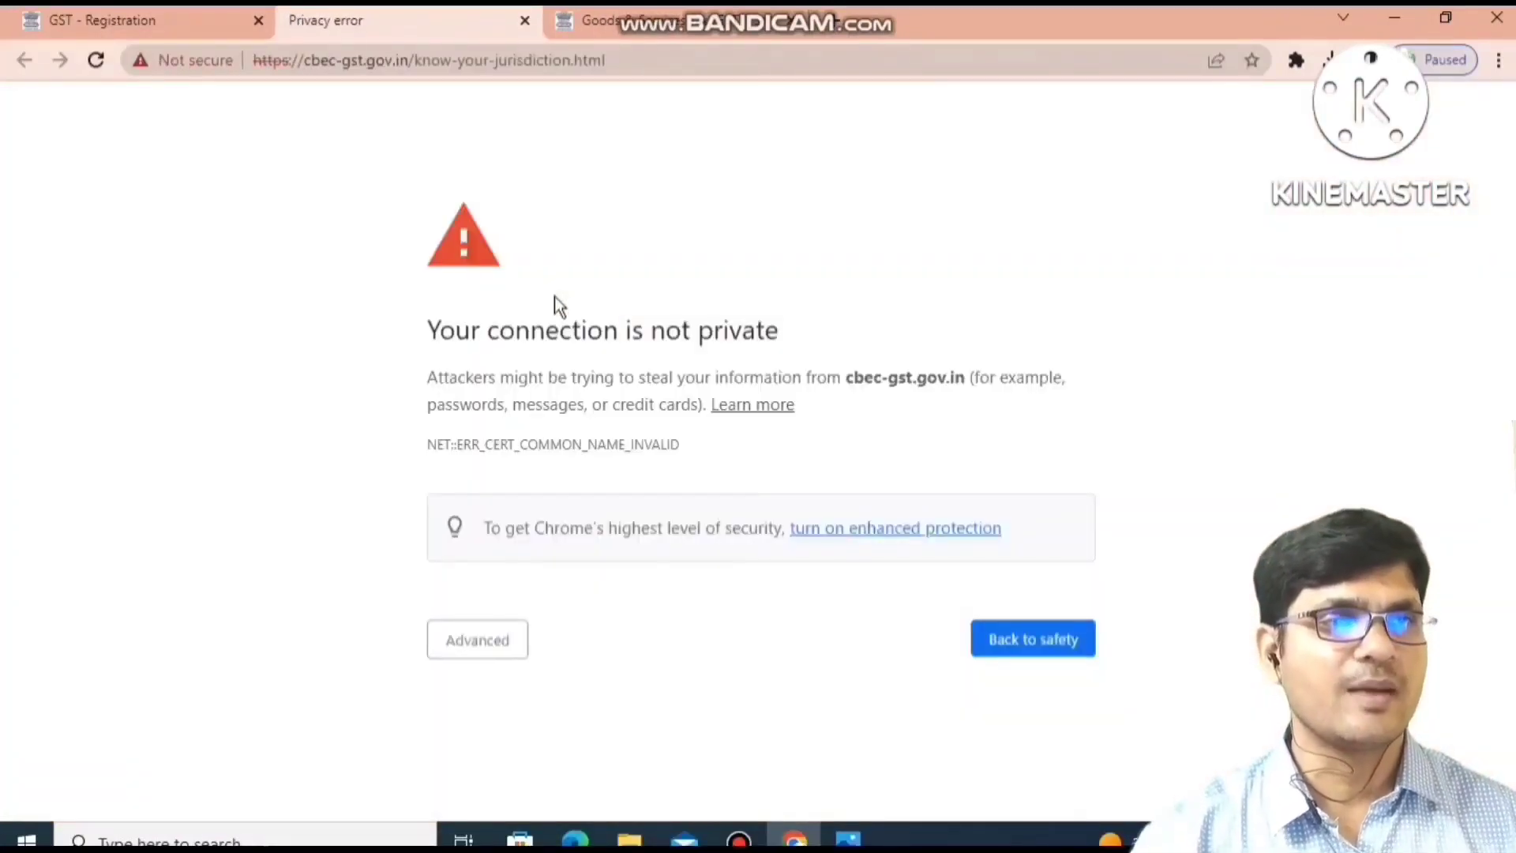
left_click(463, 652)
scroll(561, 689, "down", 1)
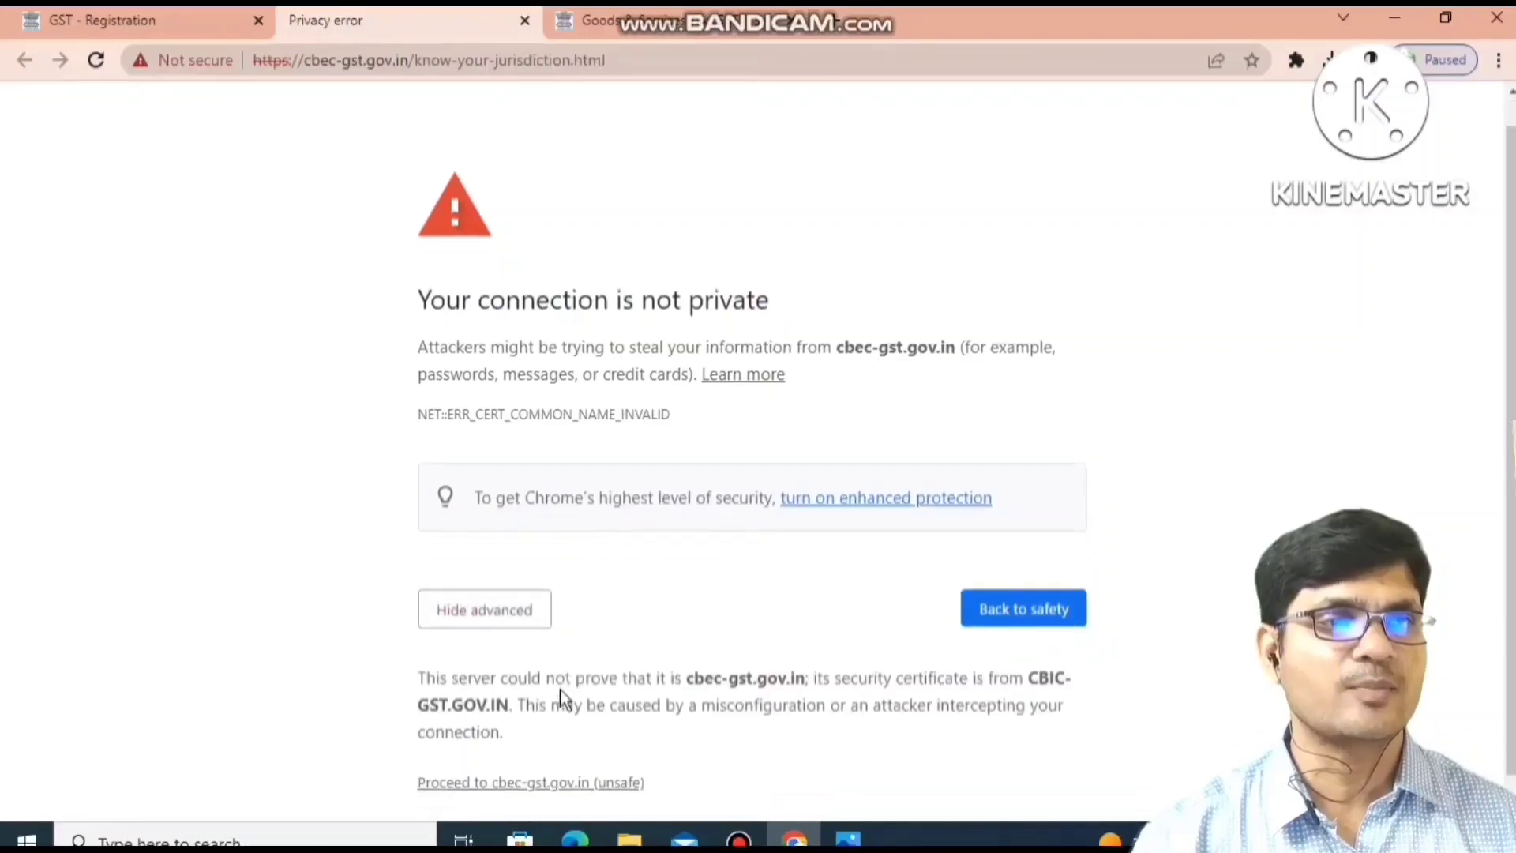
left_click(448, 769)
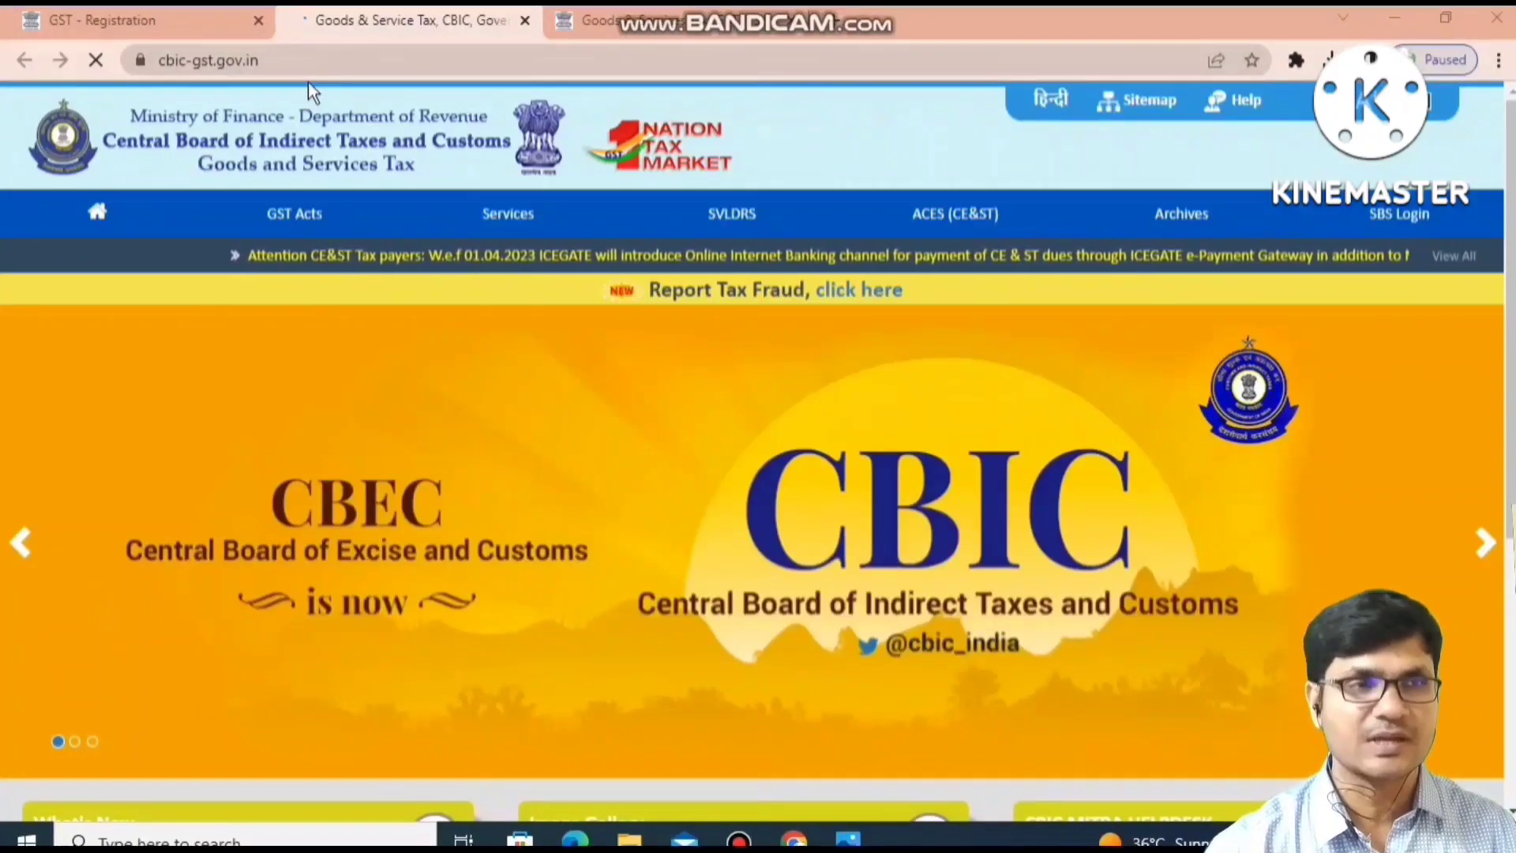
Step: Look up the jurisdiction on the CBIC site through Uttar Pradesh, Lucknow zone, Varanasi commissionerate and Varanasi Division
mouse_move(496, 220)
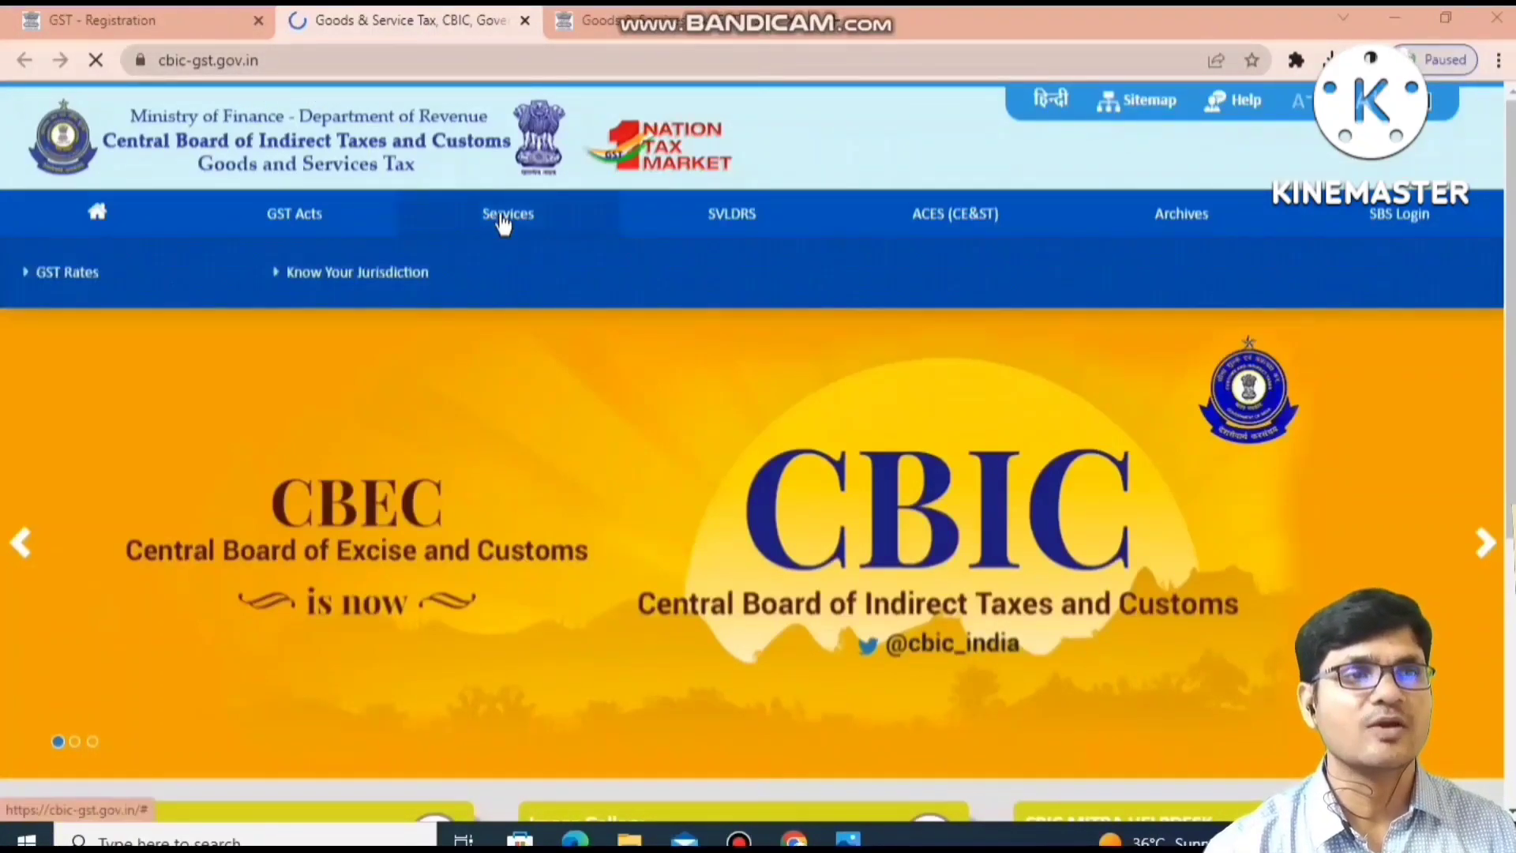
left_click(392, 275)
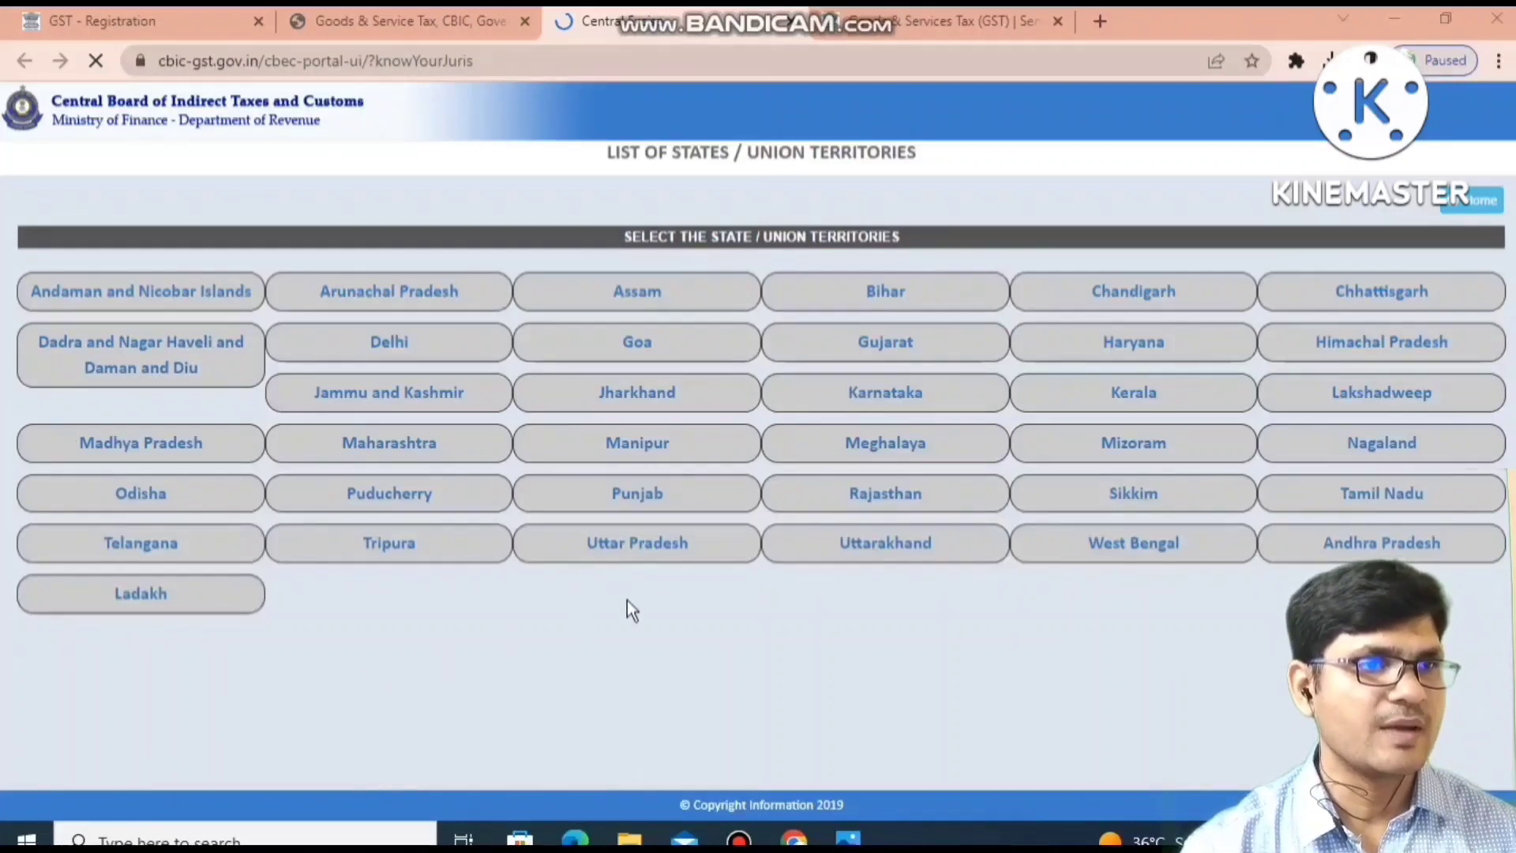
left_click(624, 545)
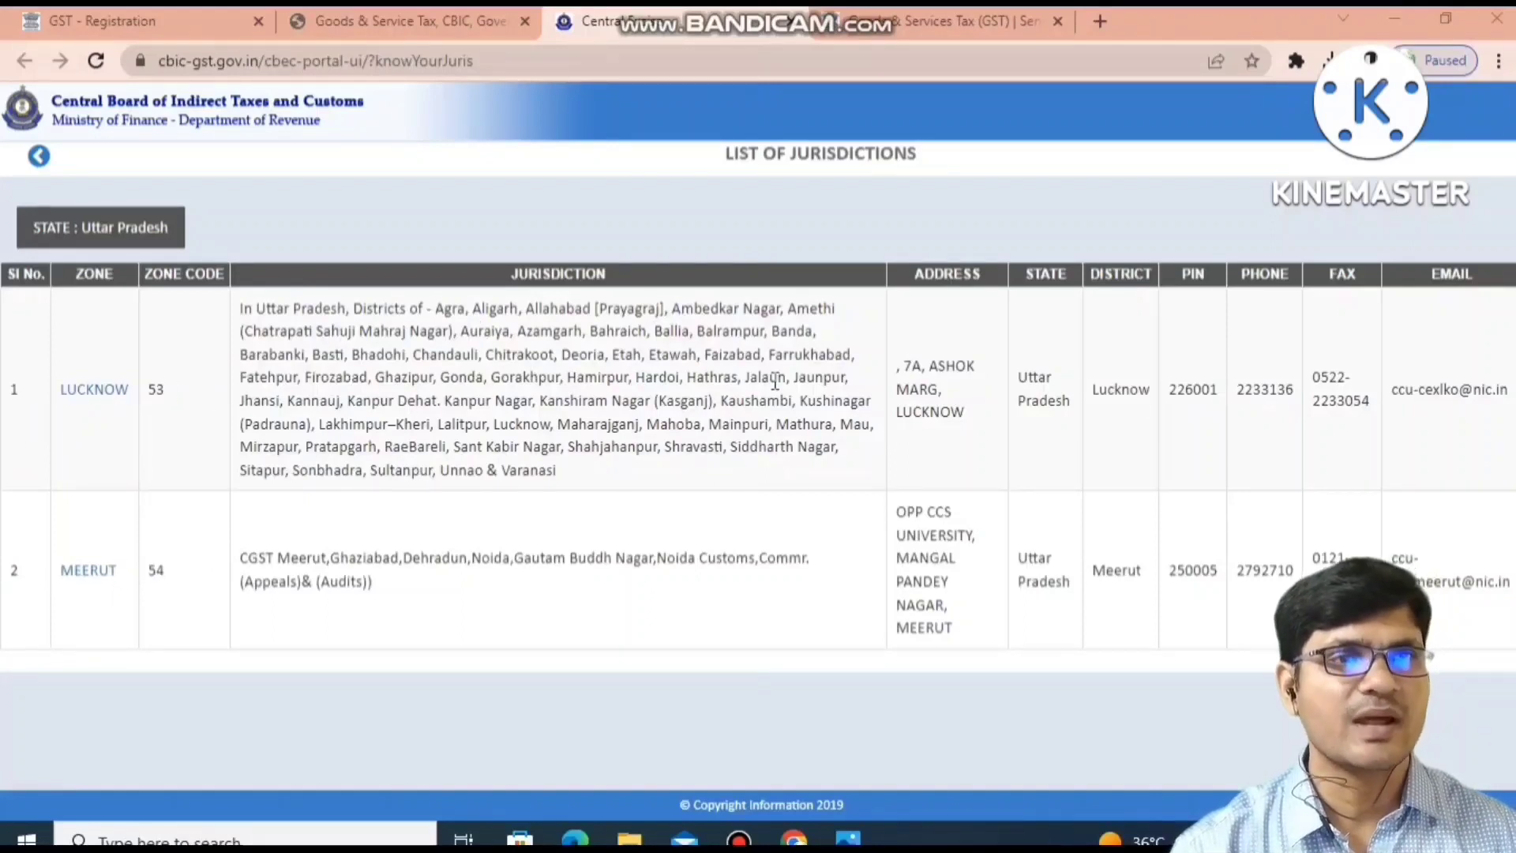
left_click(94, 394)
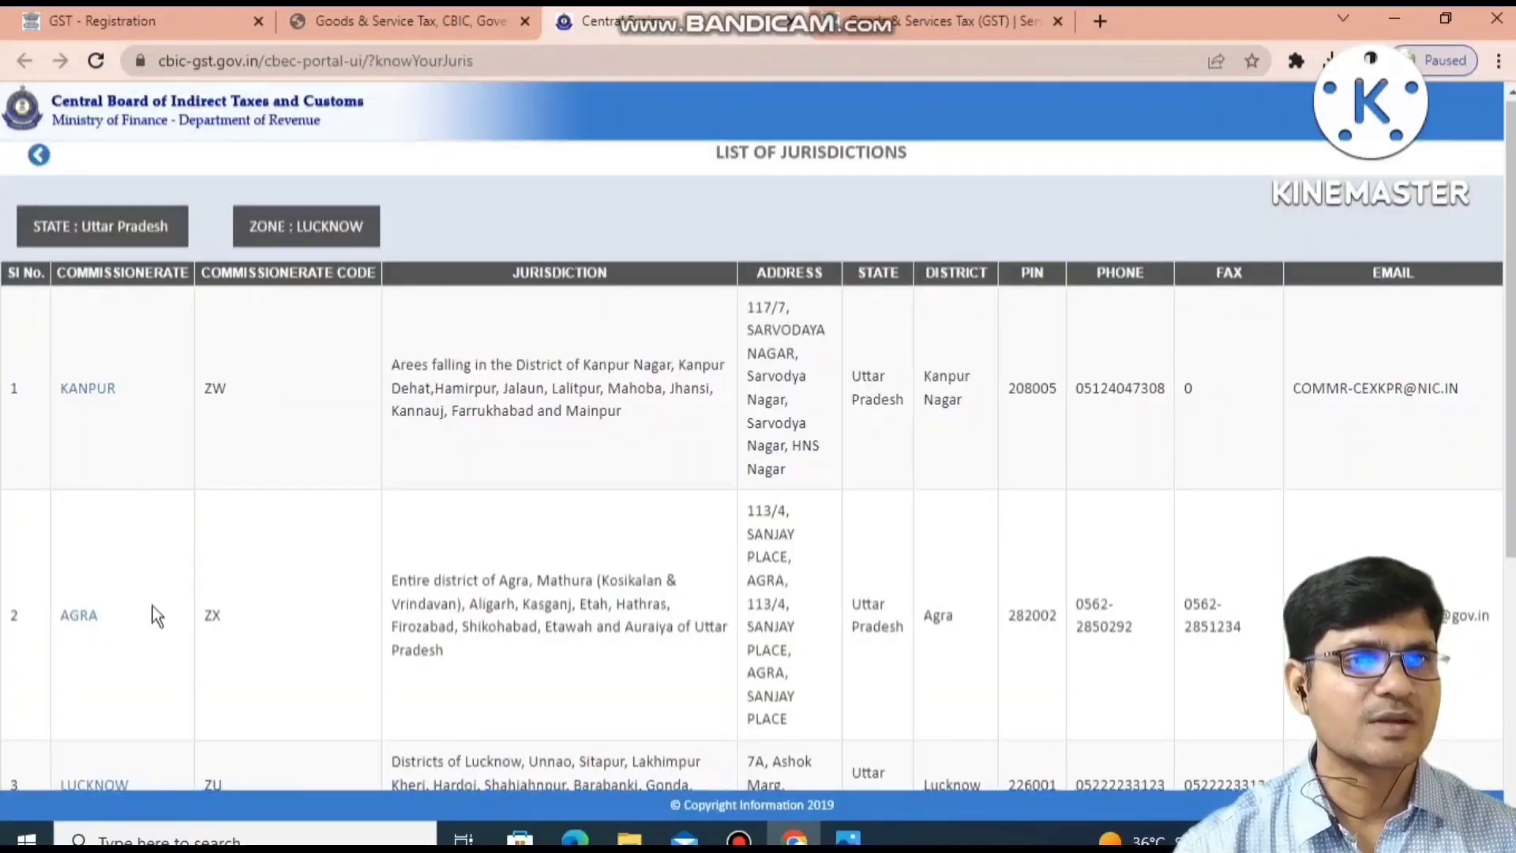
scroll(156, 615, "down", 5)
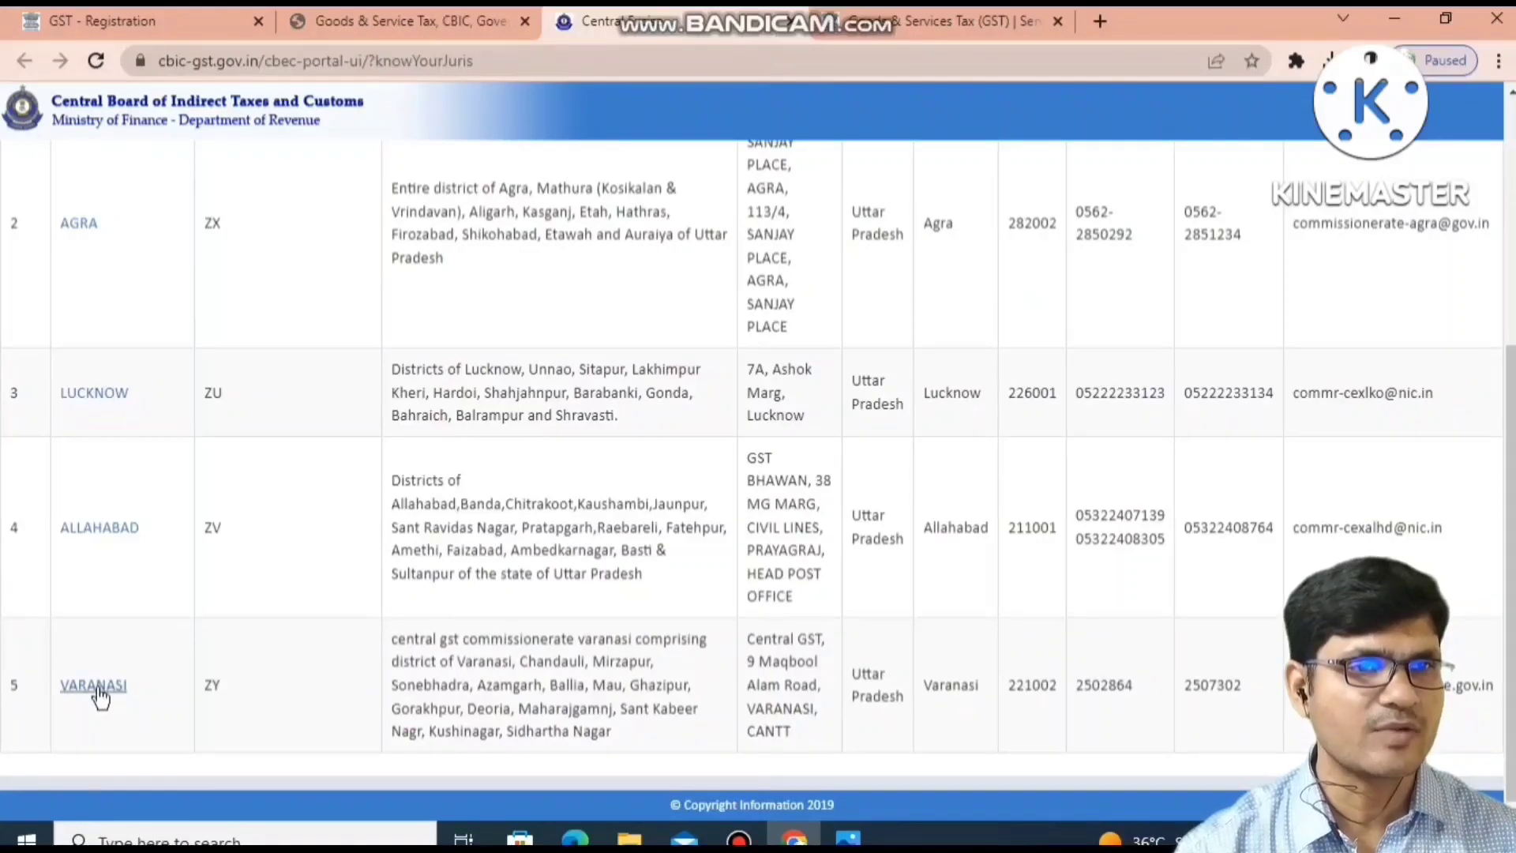
left_click(99, 693)
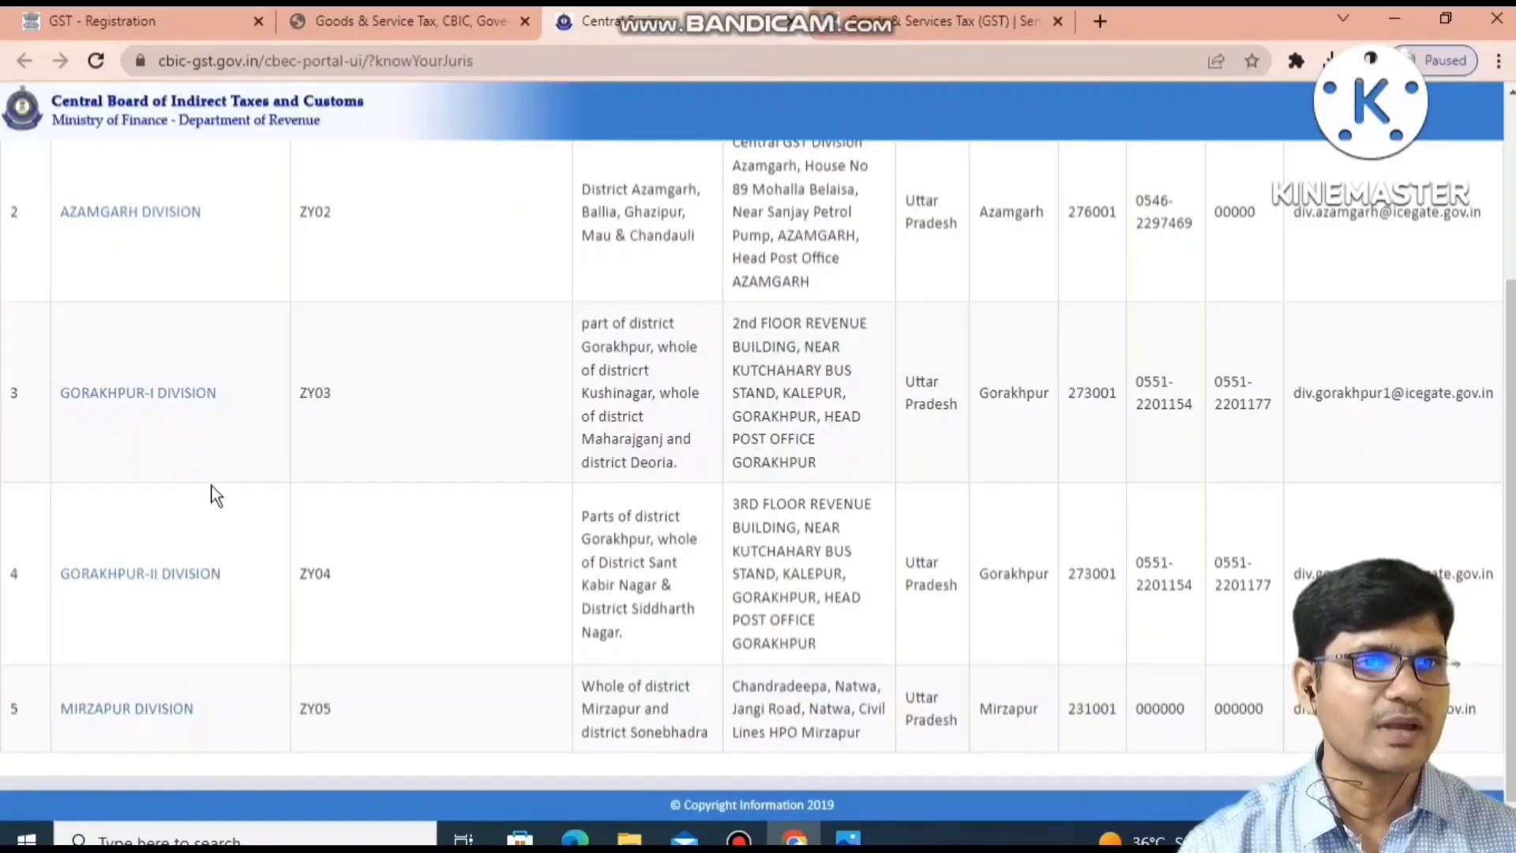
scroll(215, 495, "up", 3)
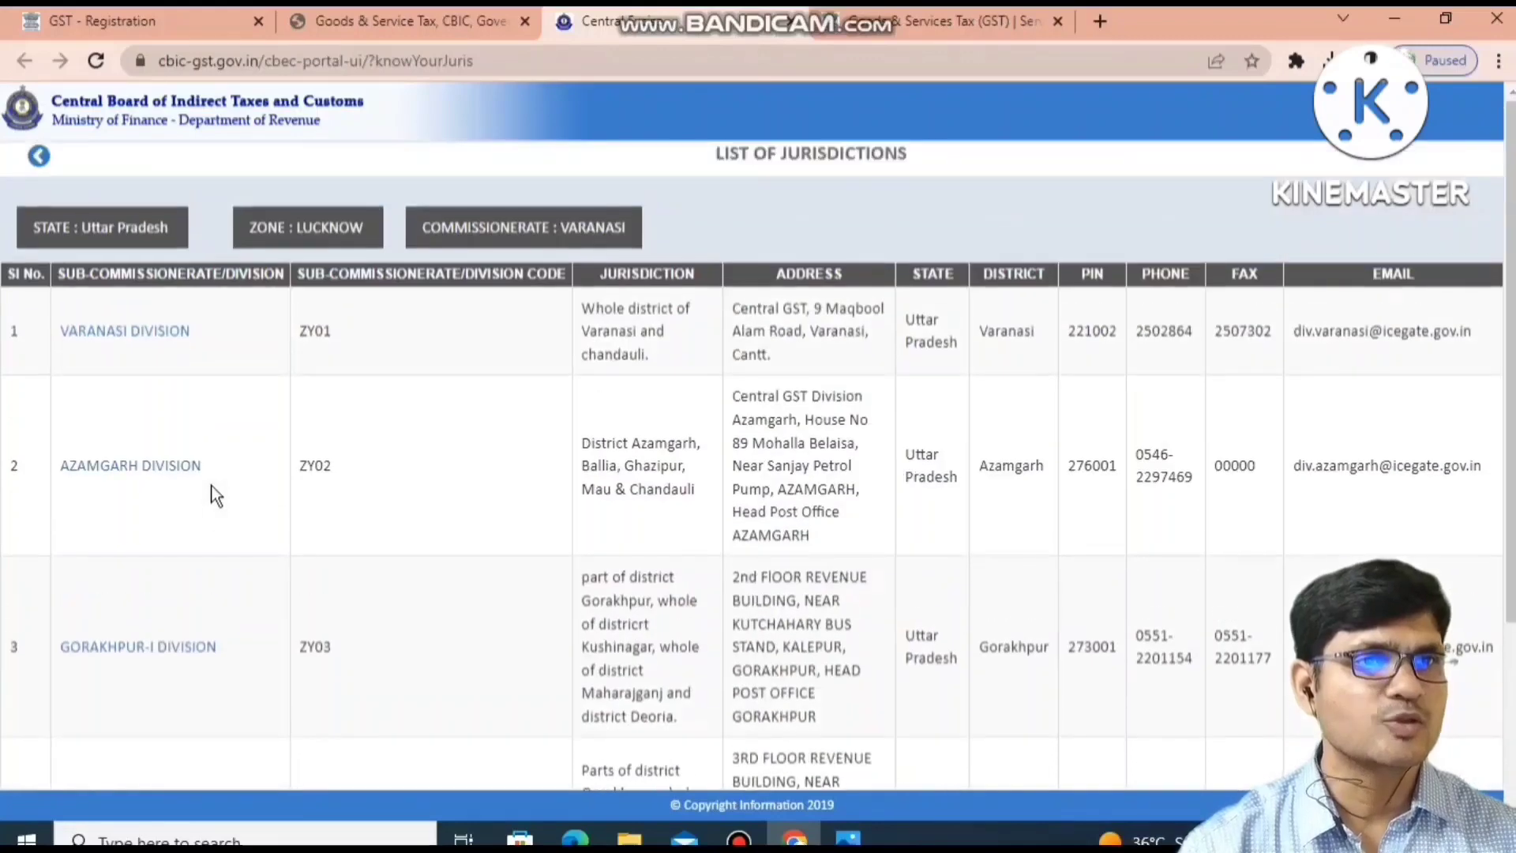
left_click(137, 333)
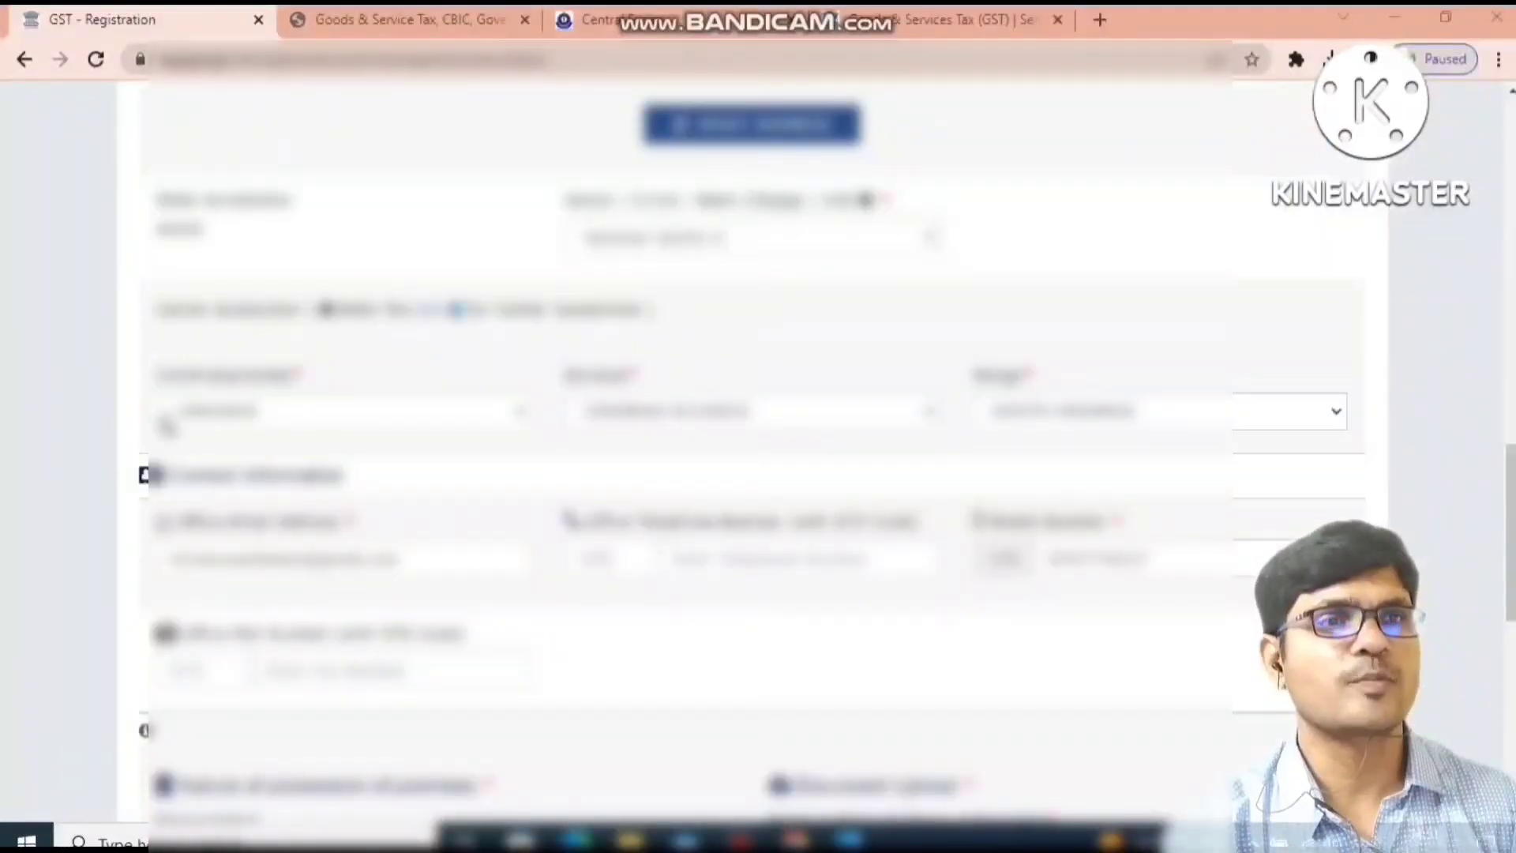
Step: Check the Commissionerate, Division and Range selections for Center Jurisdiction in the registration form
left_click(396, 426)
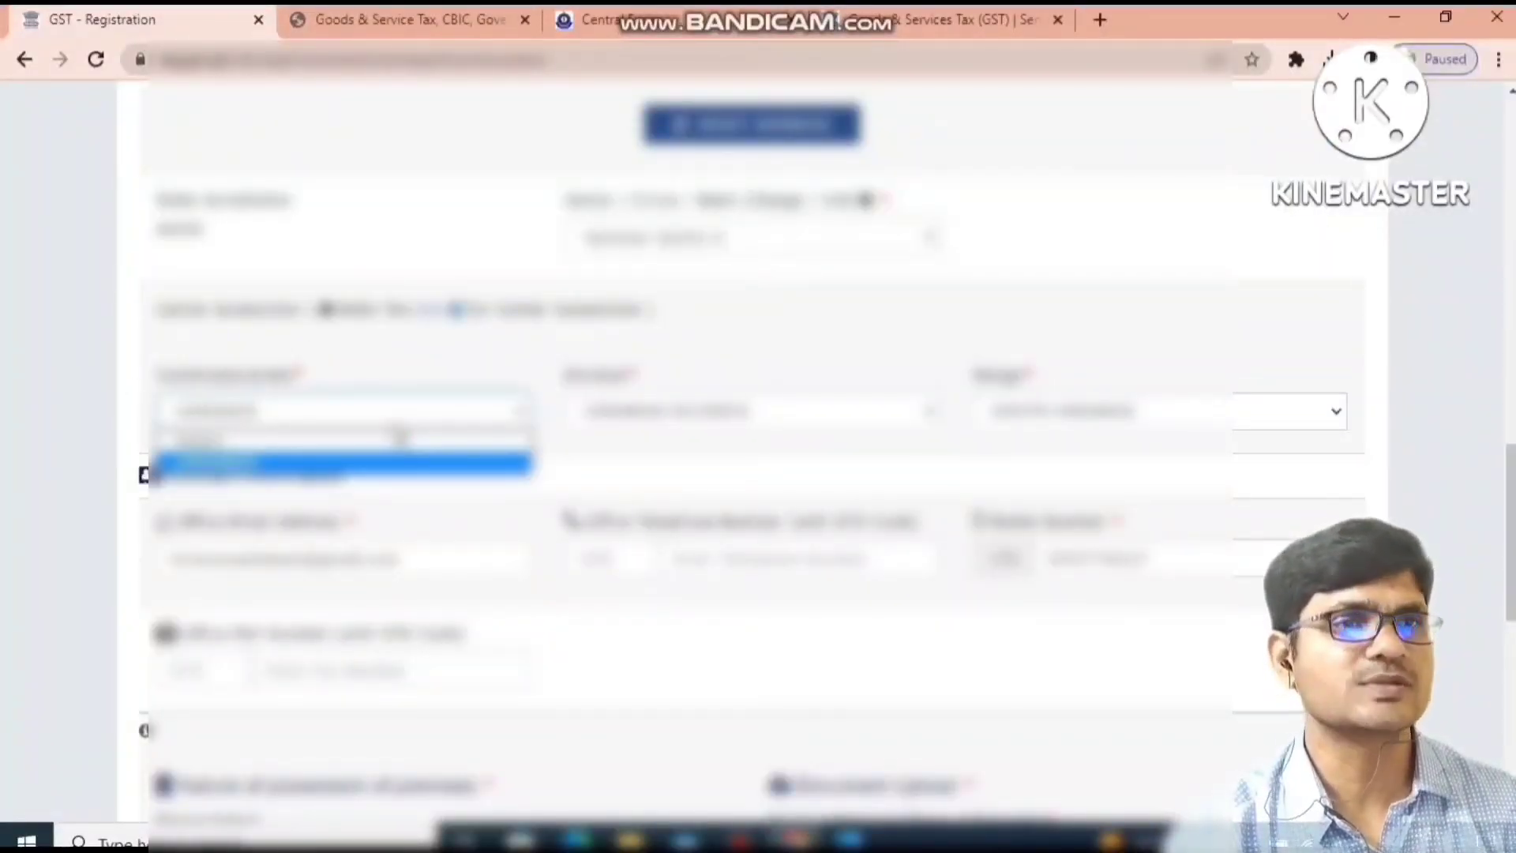
left_click(399, 436)
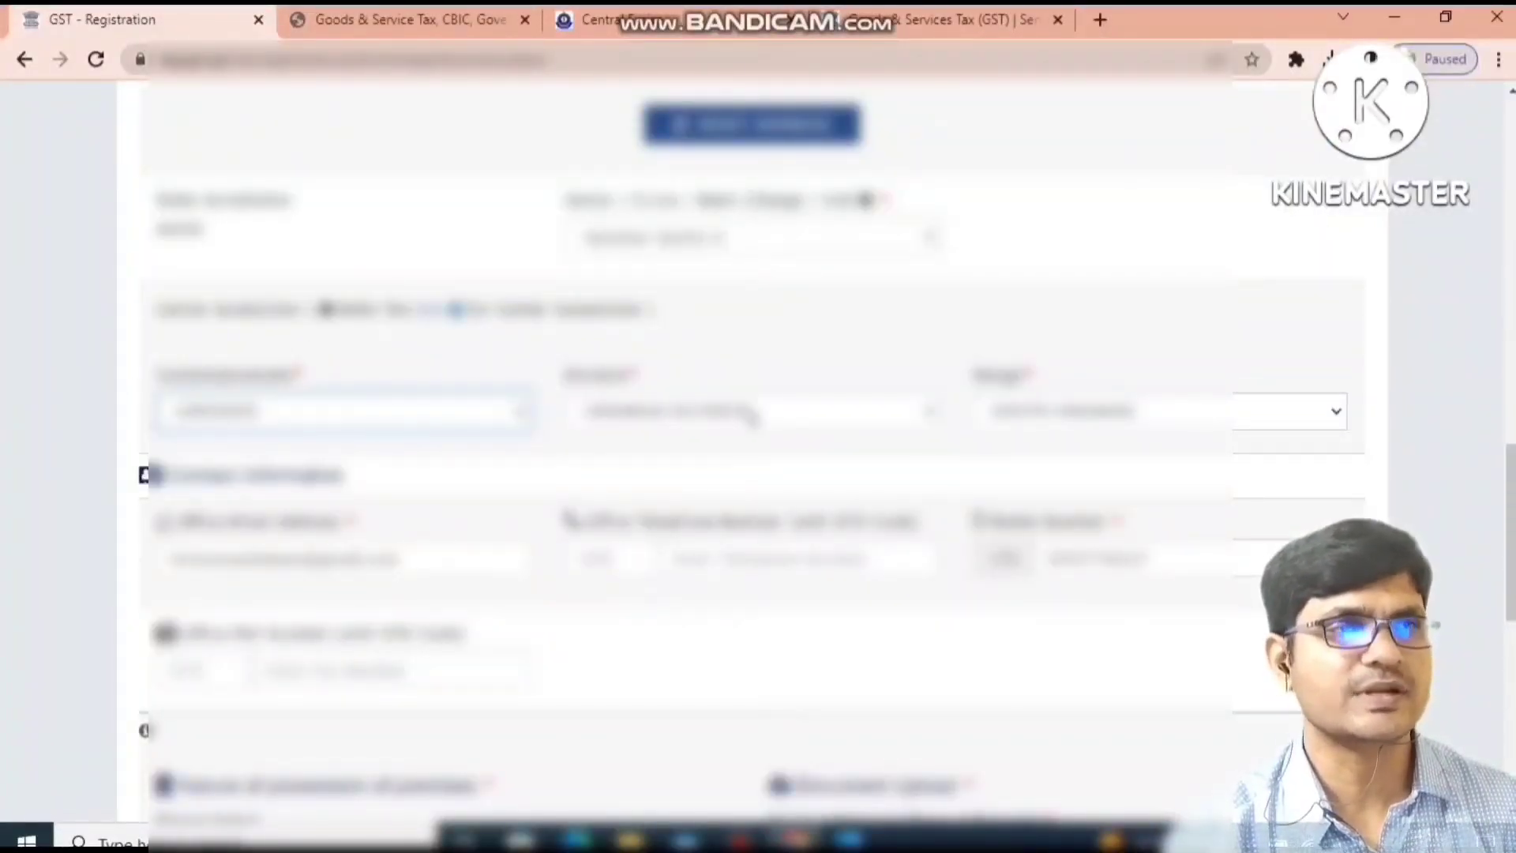
left_click(749, 412)
left_click(748, 413)
left_click(1022, 410)
left_click(1024, 414)
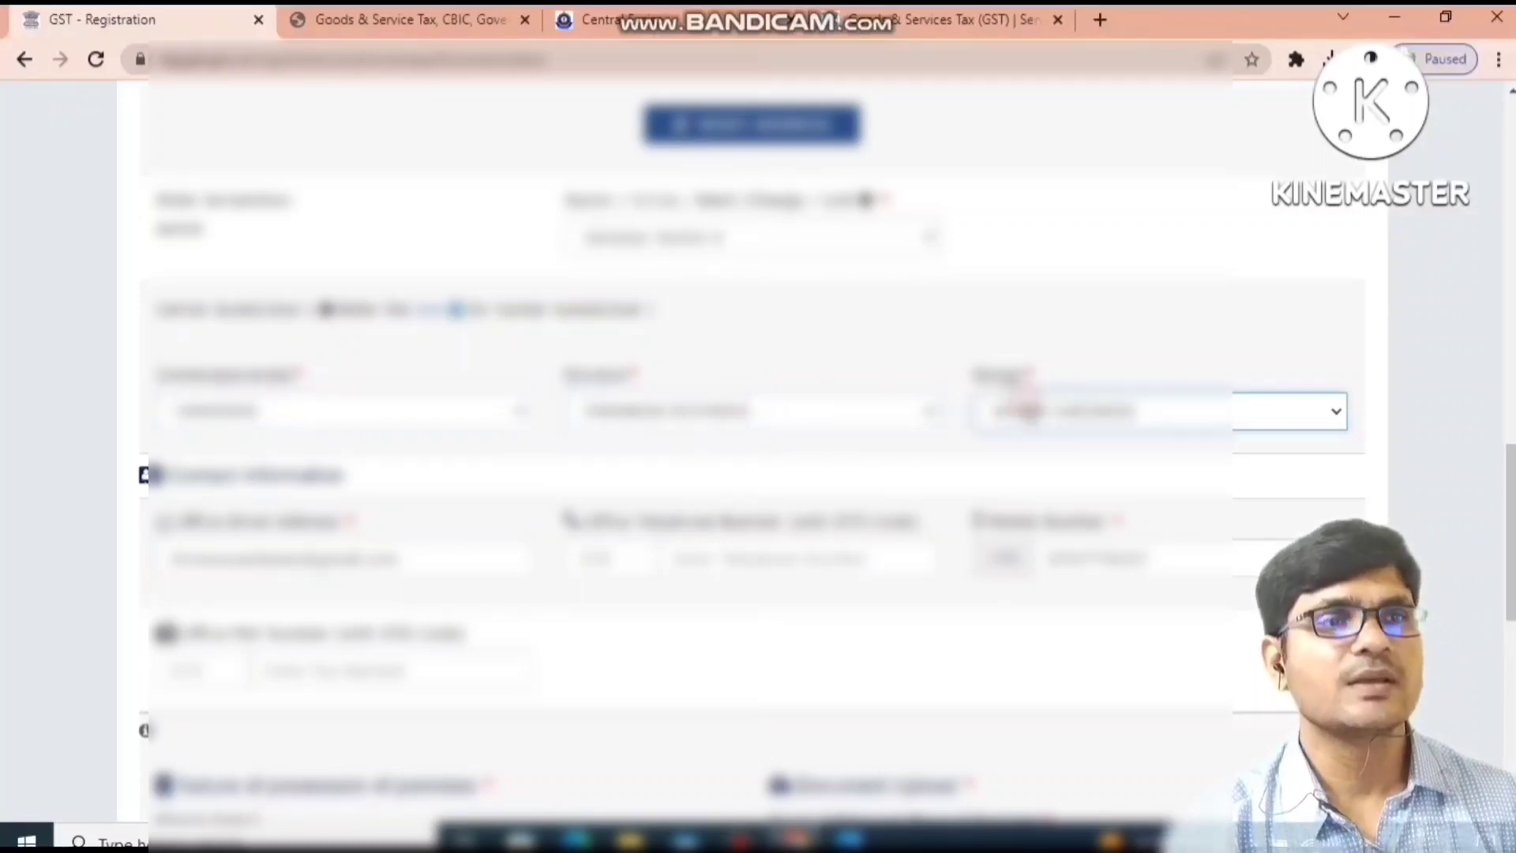
Step: Set the nature of possession of premises to Own and upload an Electricity Bill file as proof of principal place of business
scroll(711, 545, "down", 4)
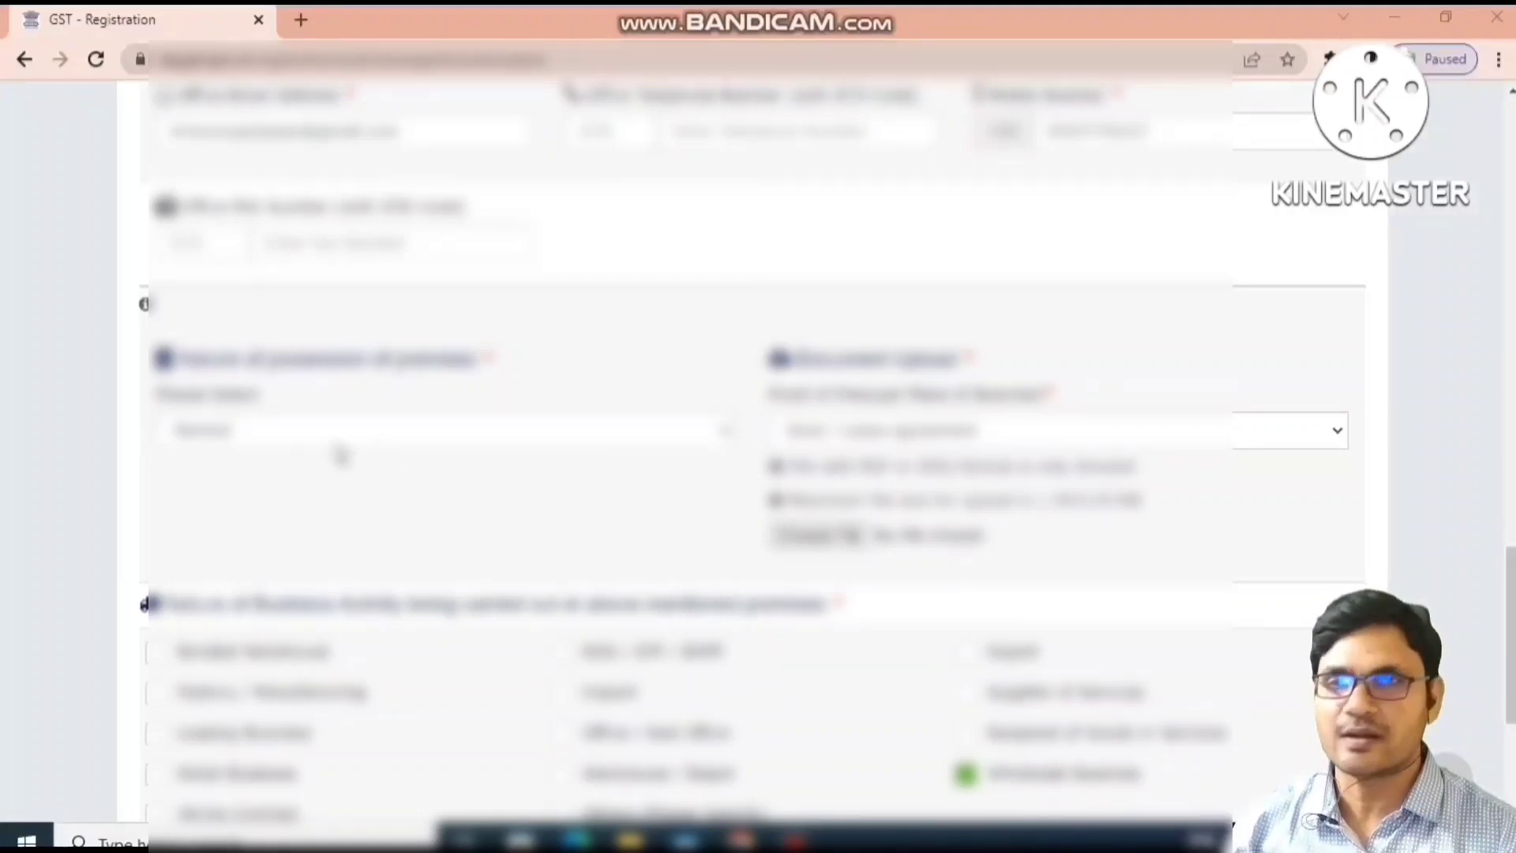
left_click(367, 437)
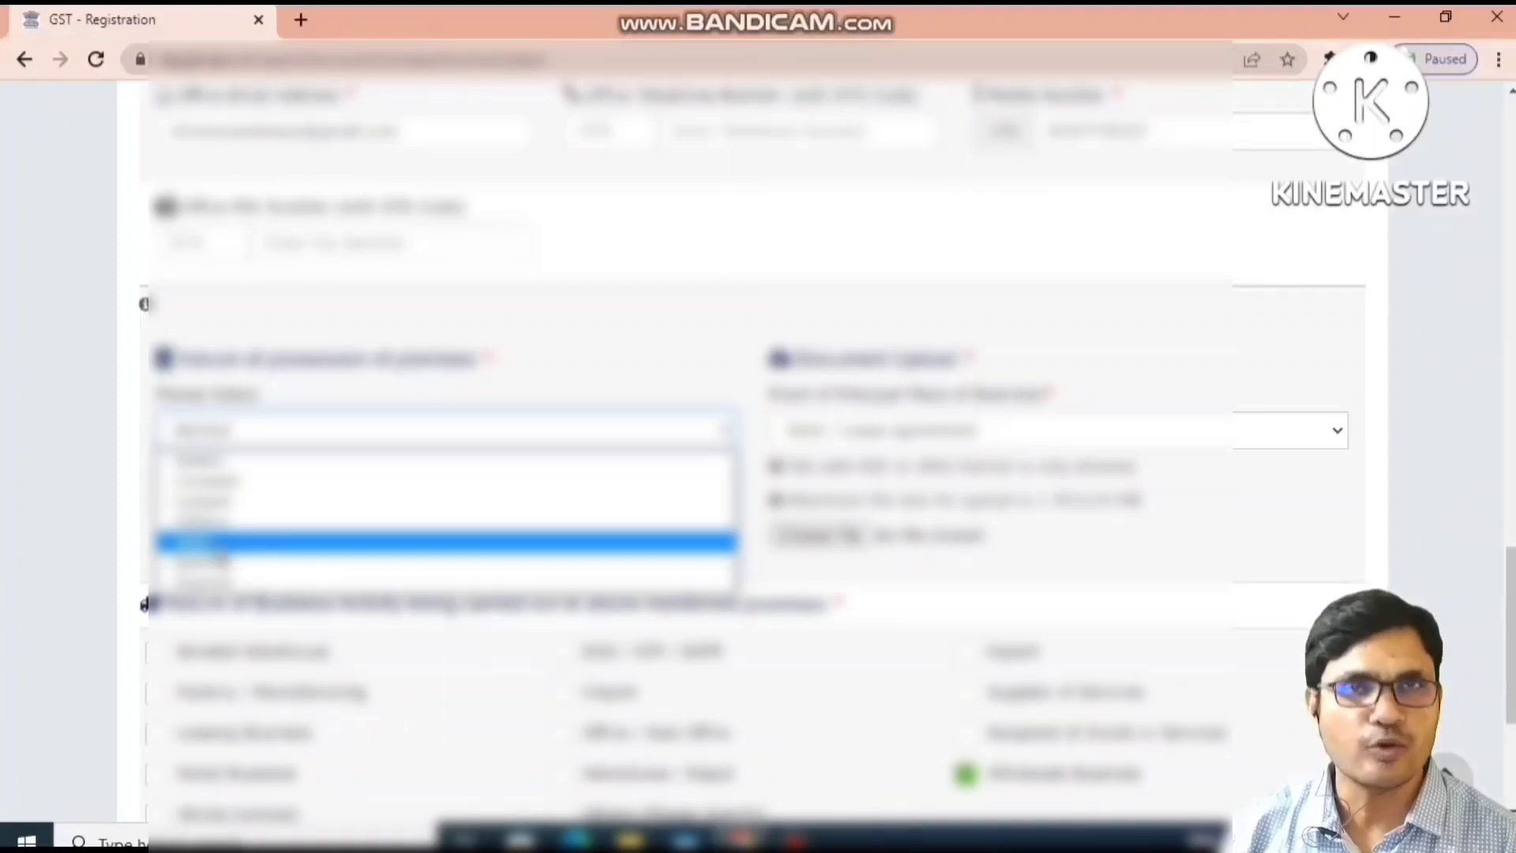
left_click(214, 543)
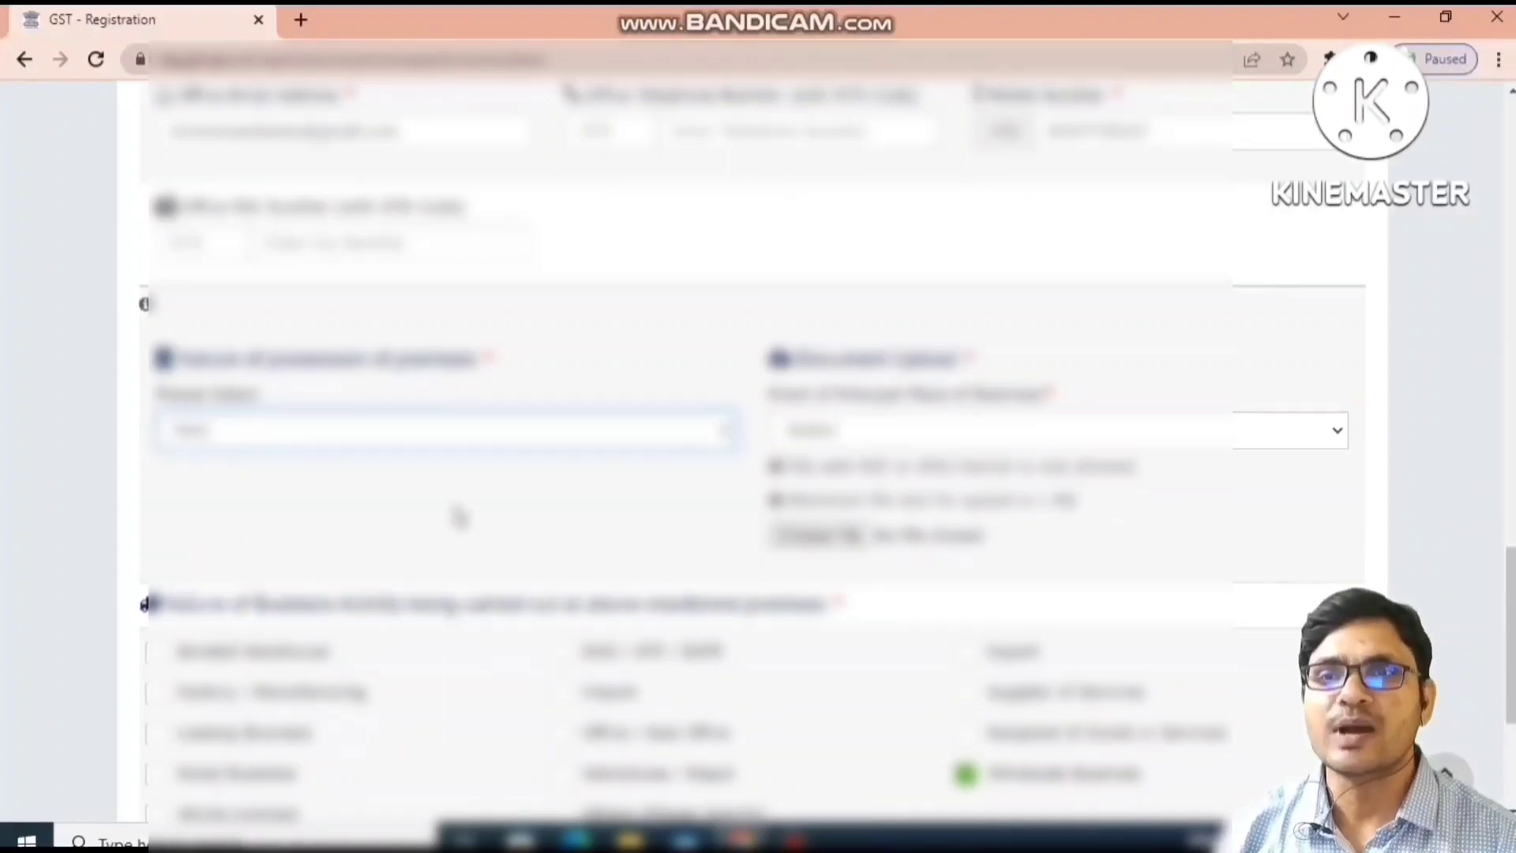
left_click(825, 442)
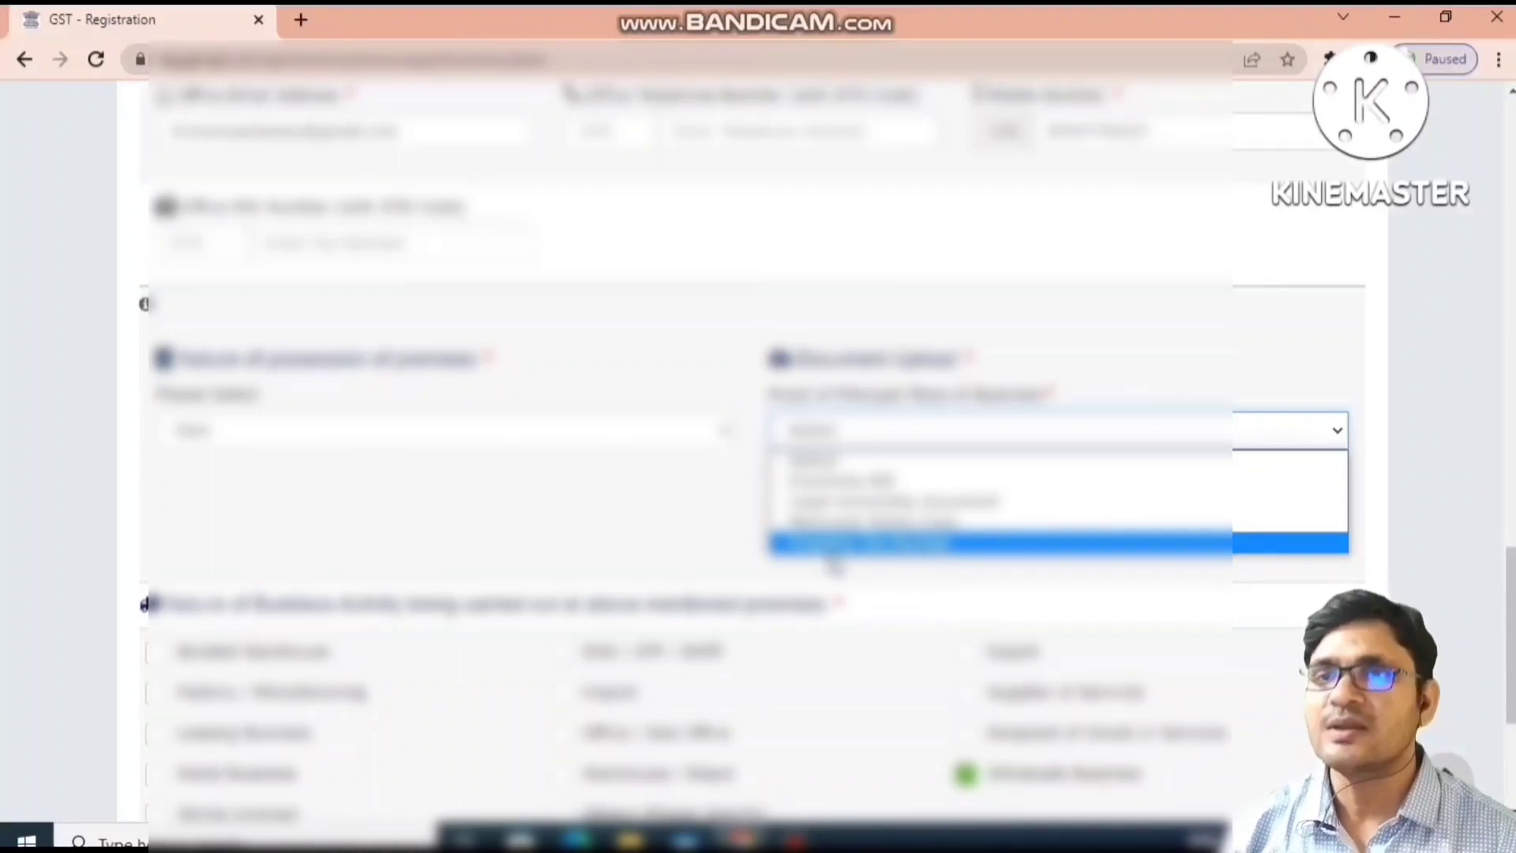
left_click(829, 484)
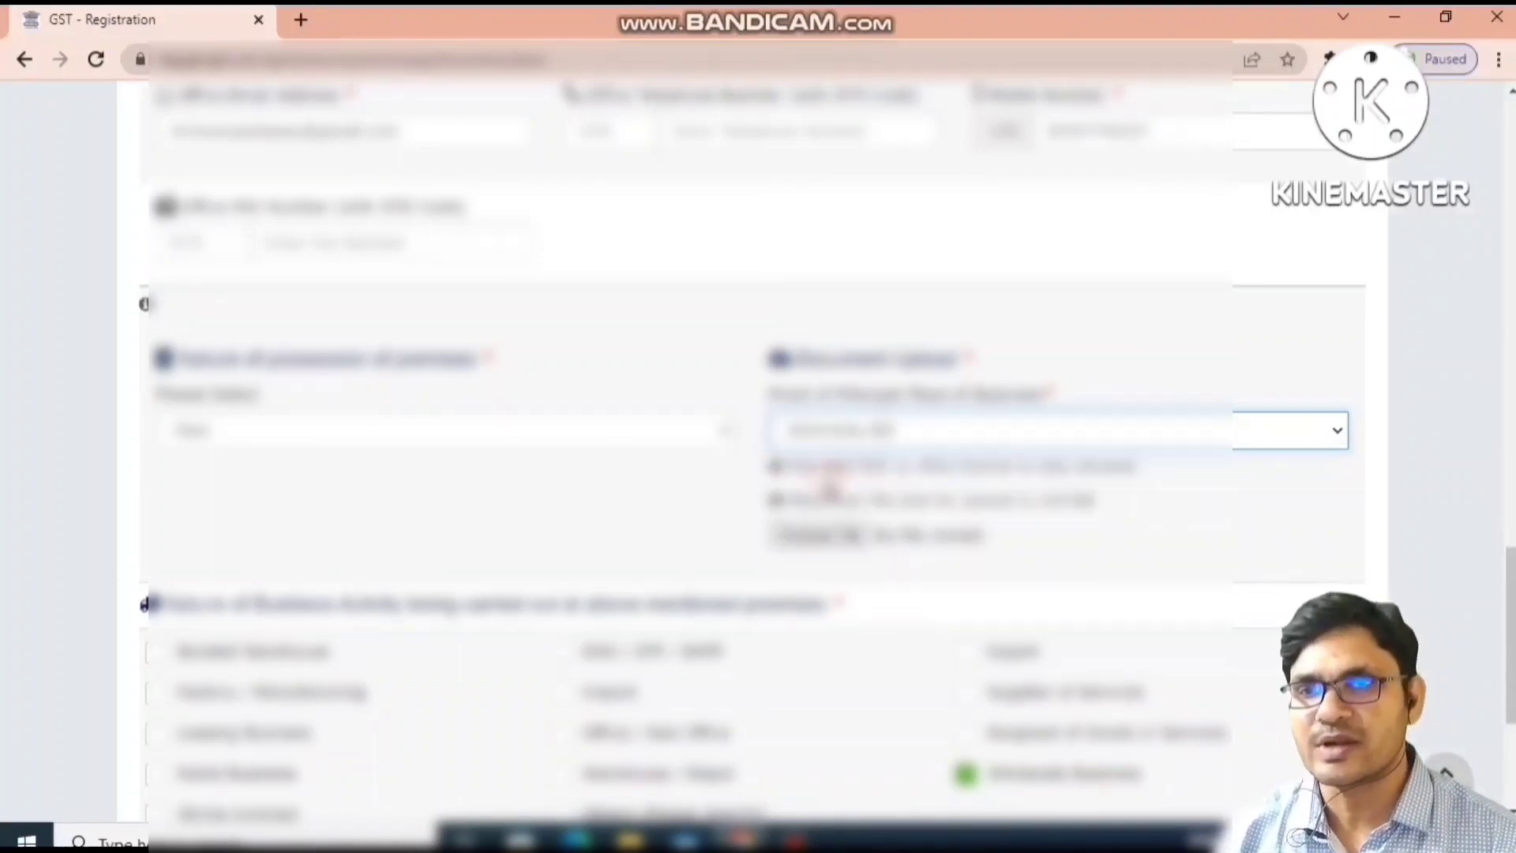
left_click(821, 534)
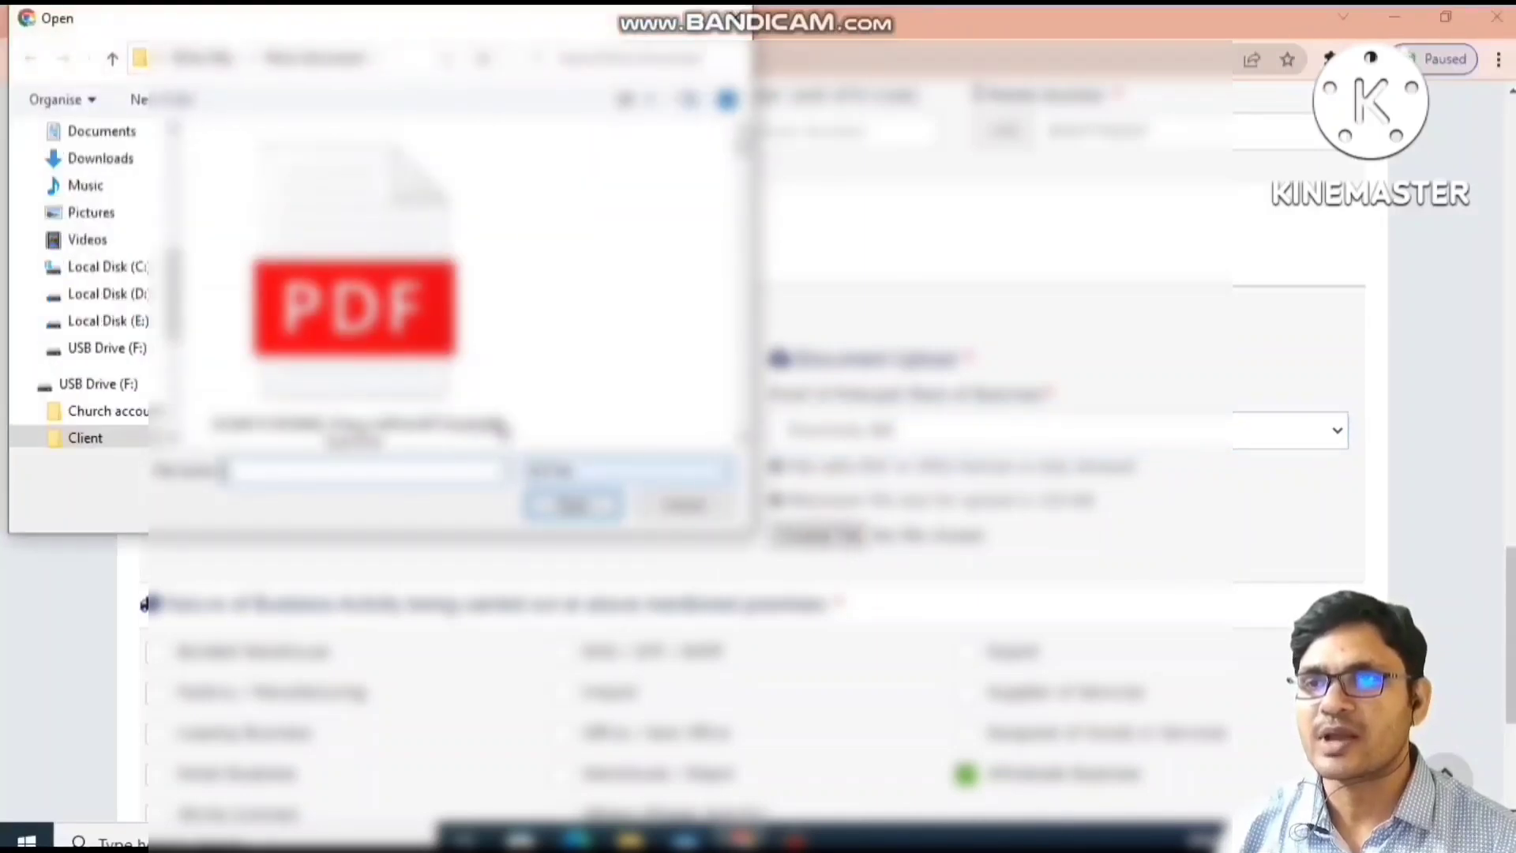
scroll(564, 352, "down", 4)
left_click(417, 321)
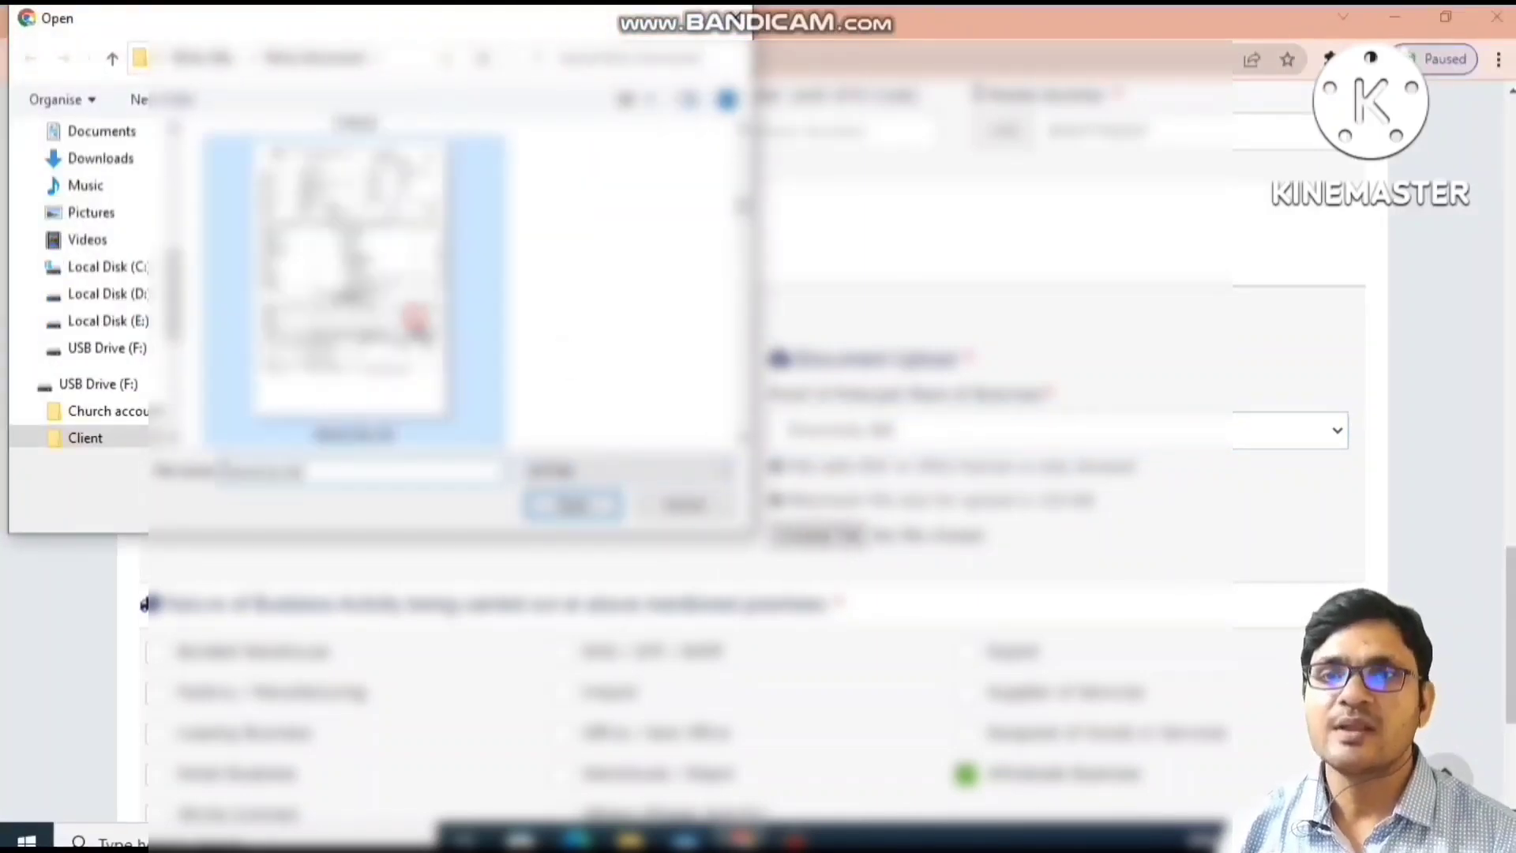
double_click(417, 321)
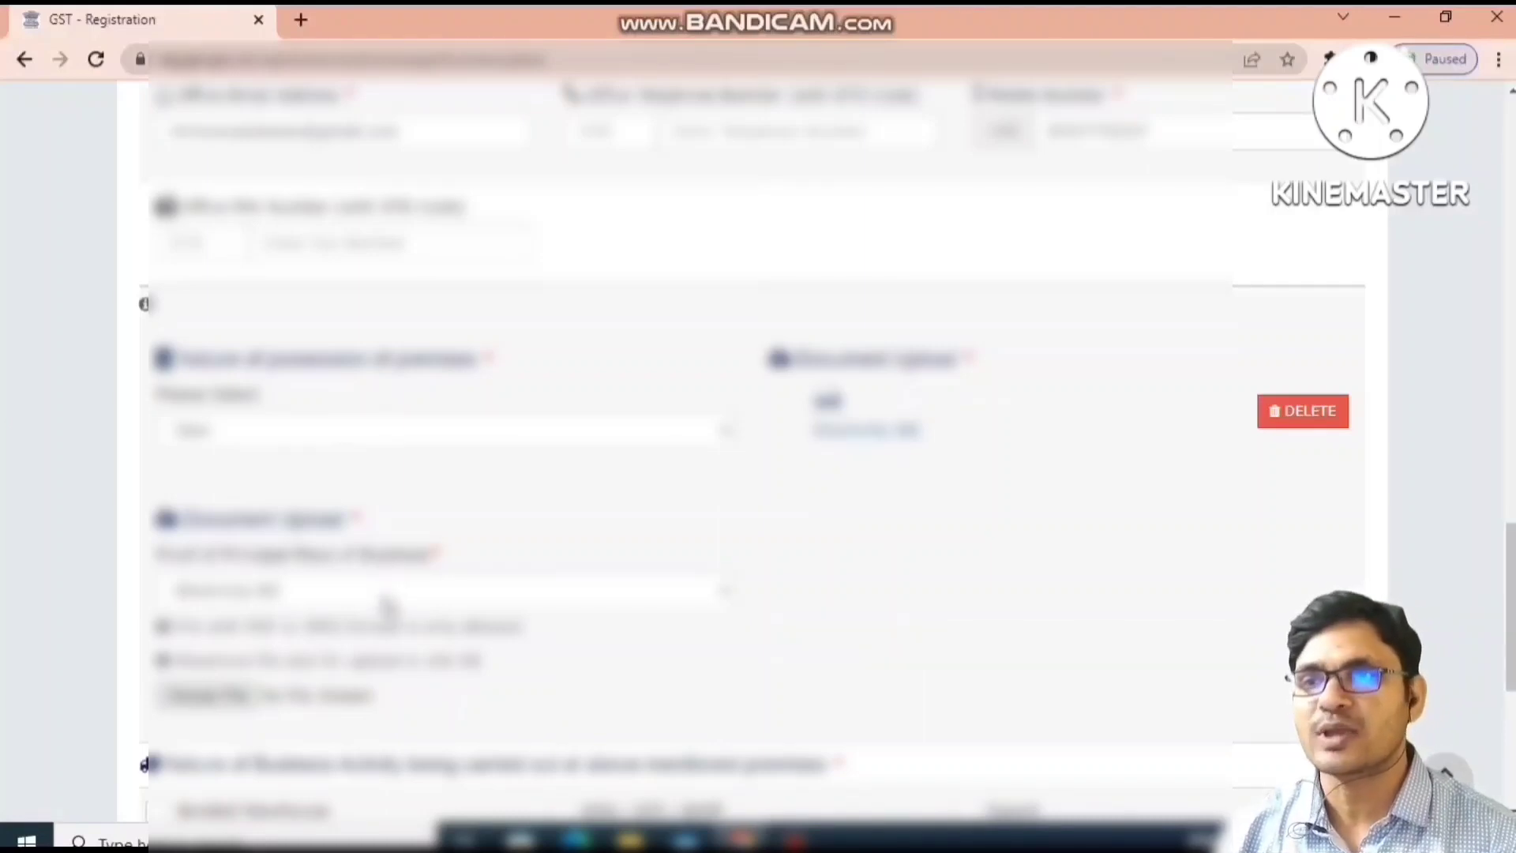
Step: Upload a second proof of principal place of business with the document type Property Tax Receipt
left_click(386, 602)
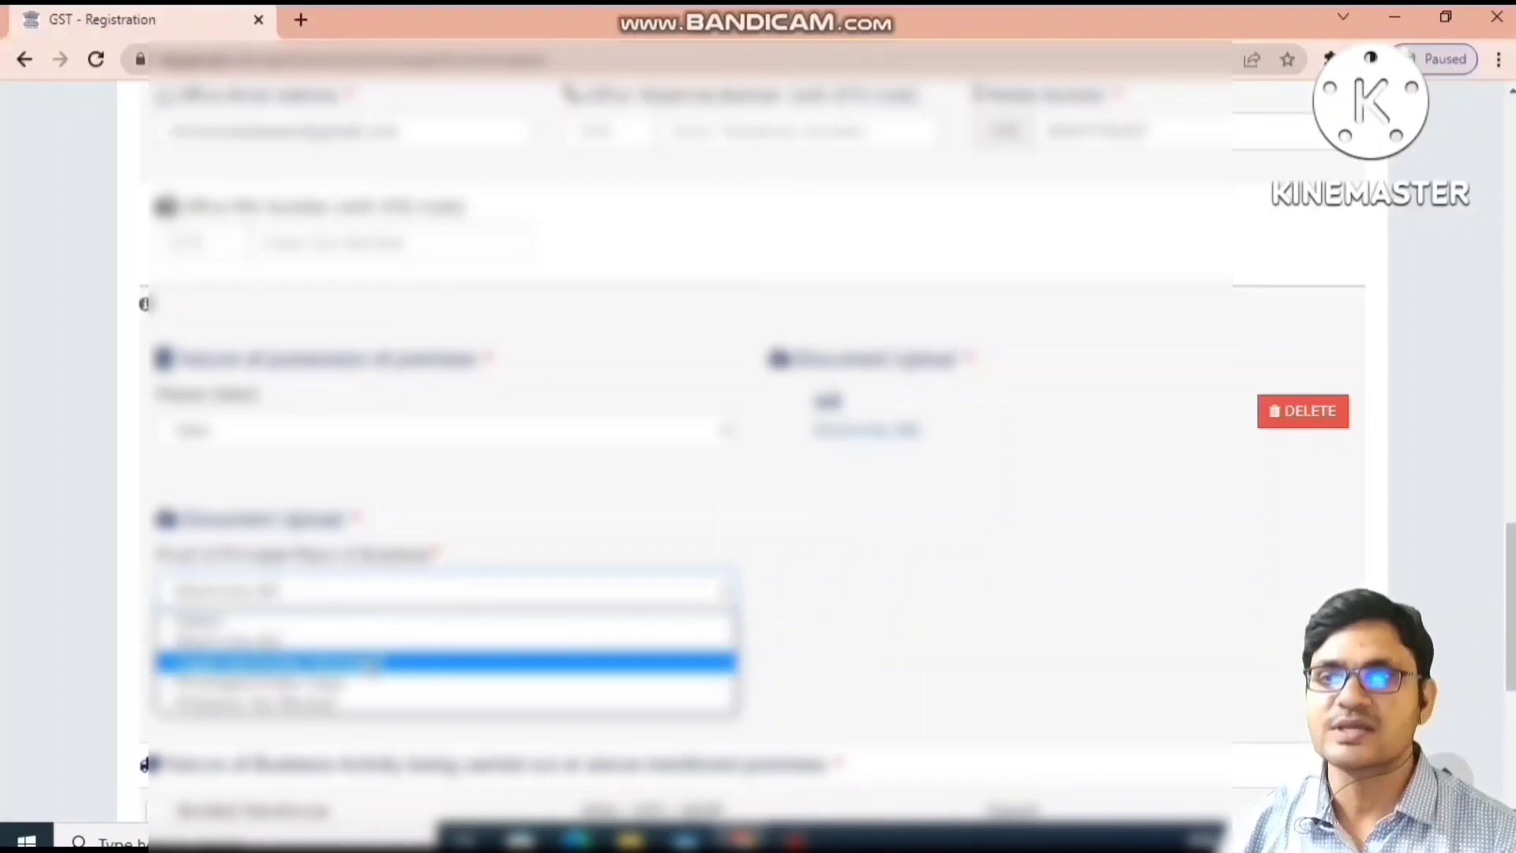
left_click(251, 705)
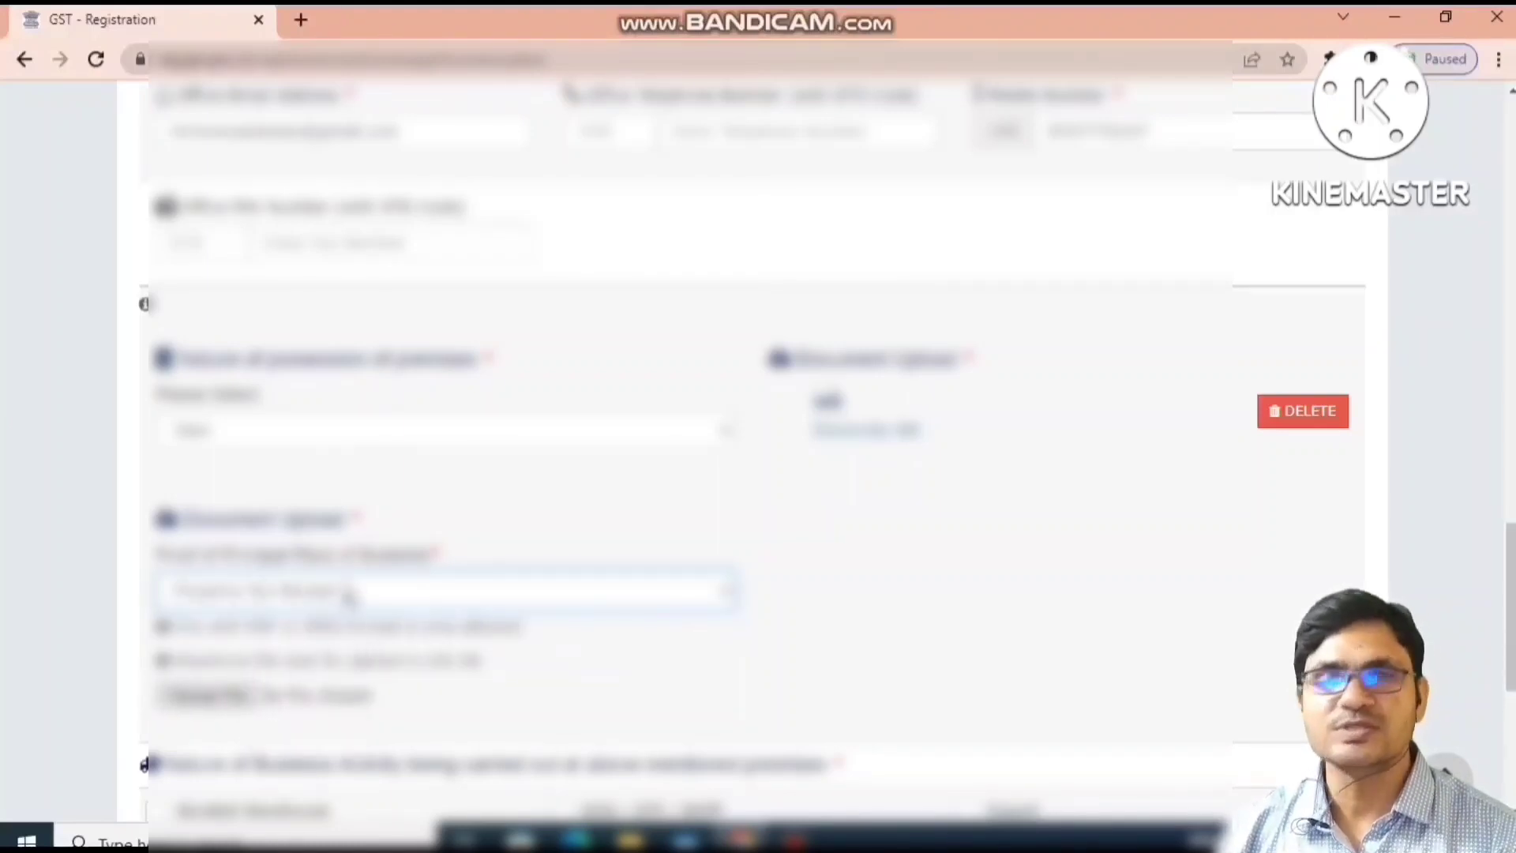
left_click(348, 597)
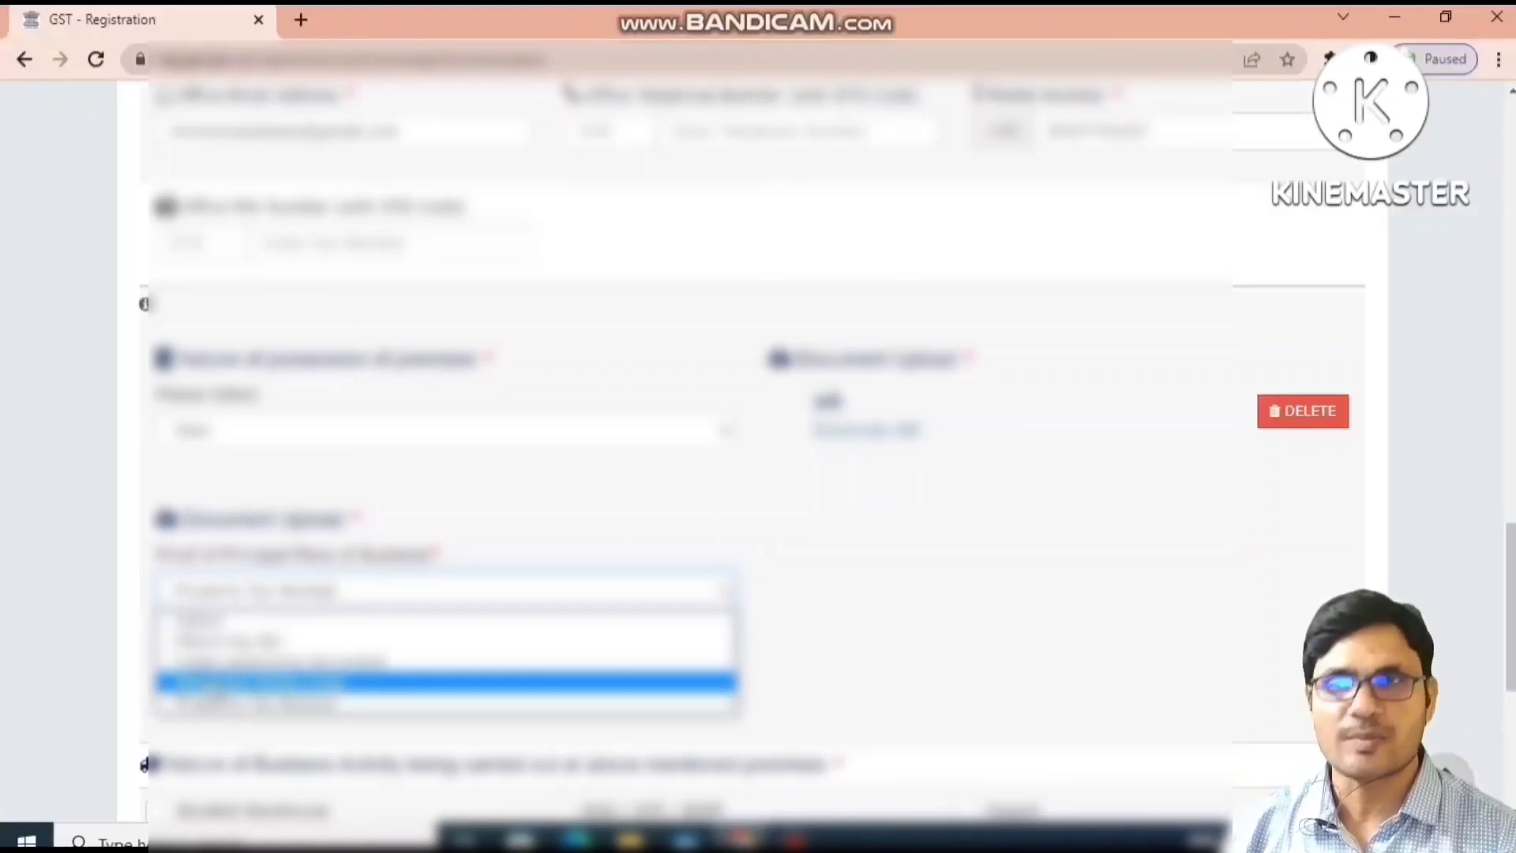
left_click(256, 687)
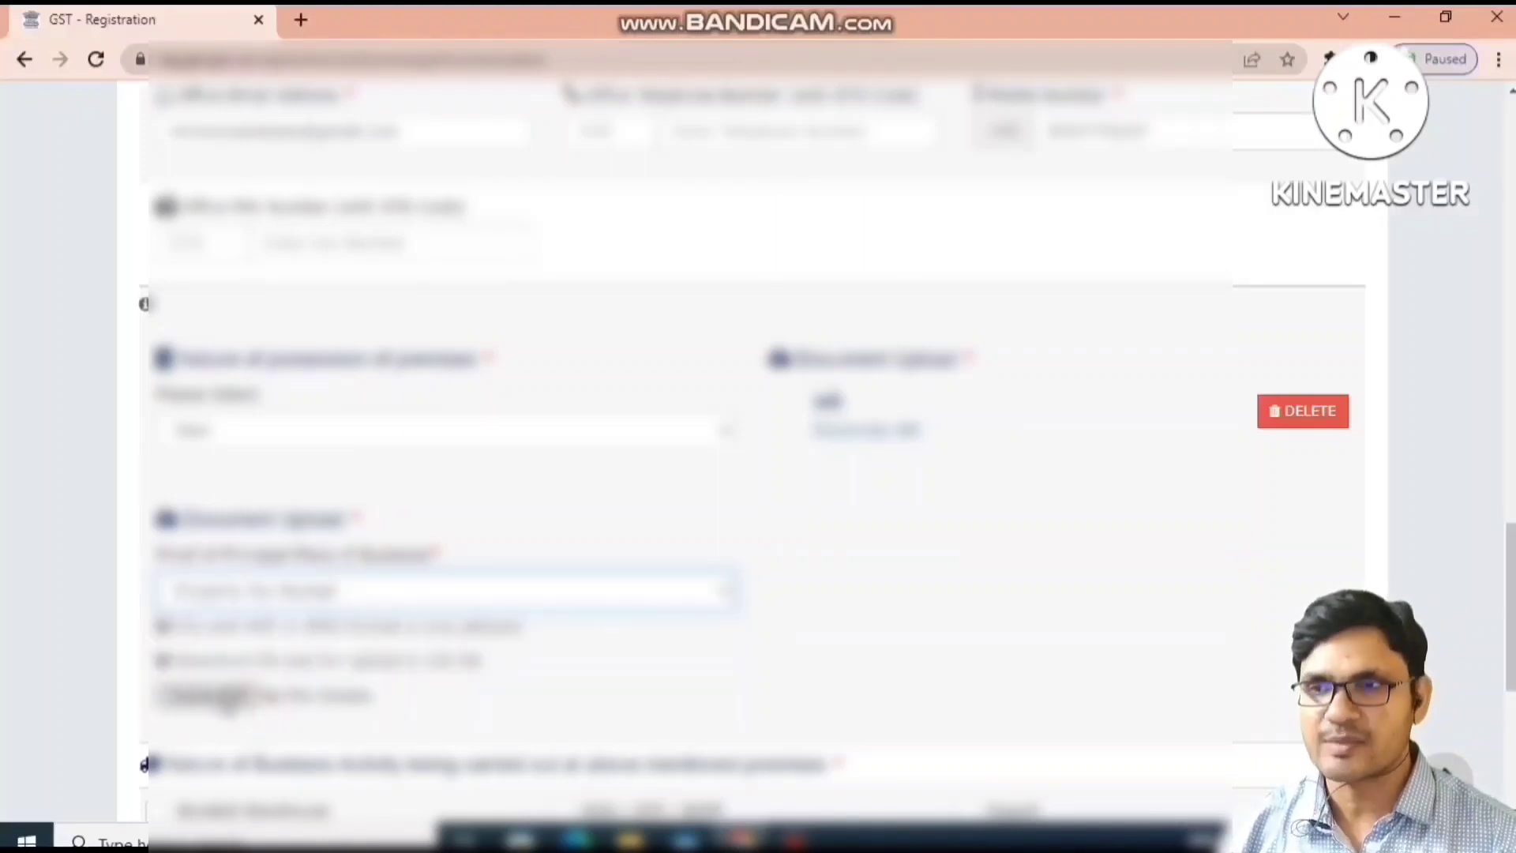
left_click(229, 695)
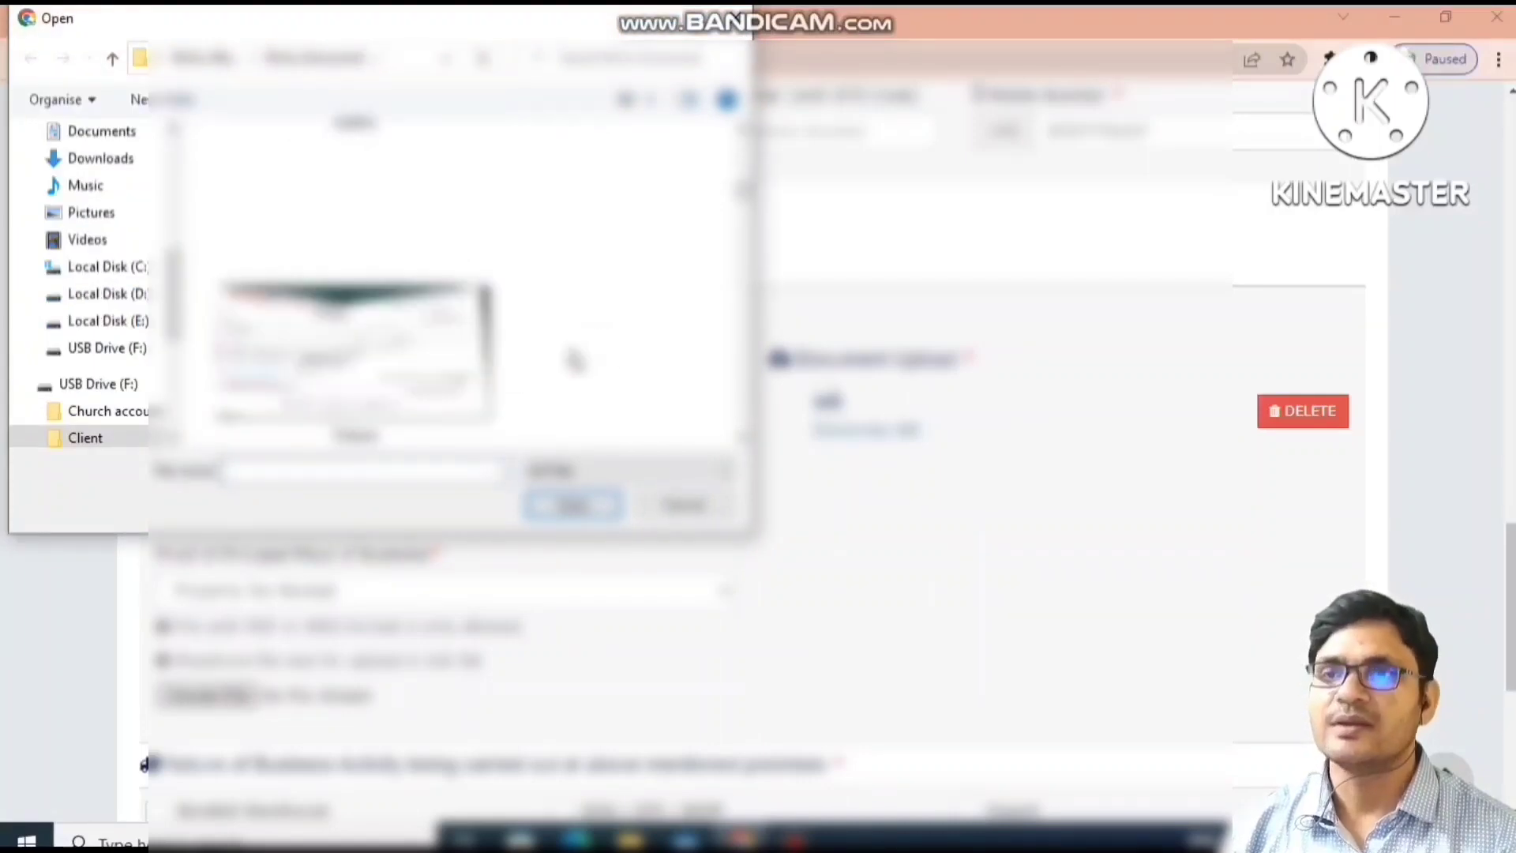
double_click(390, 359)
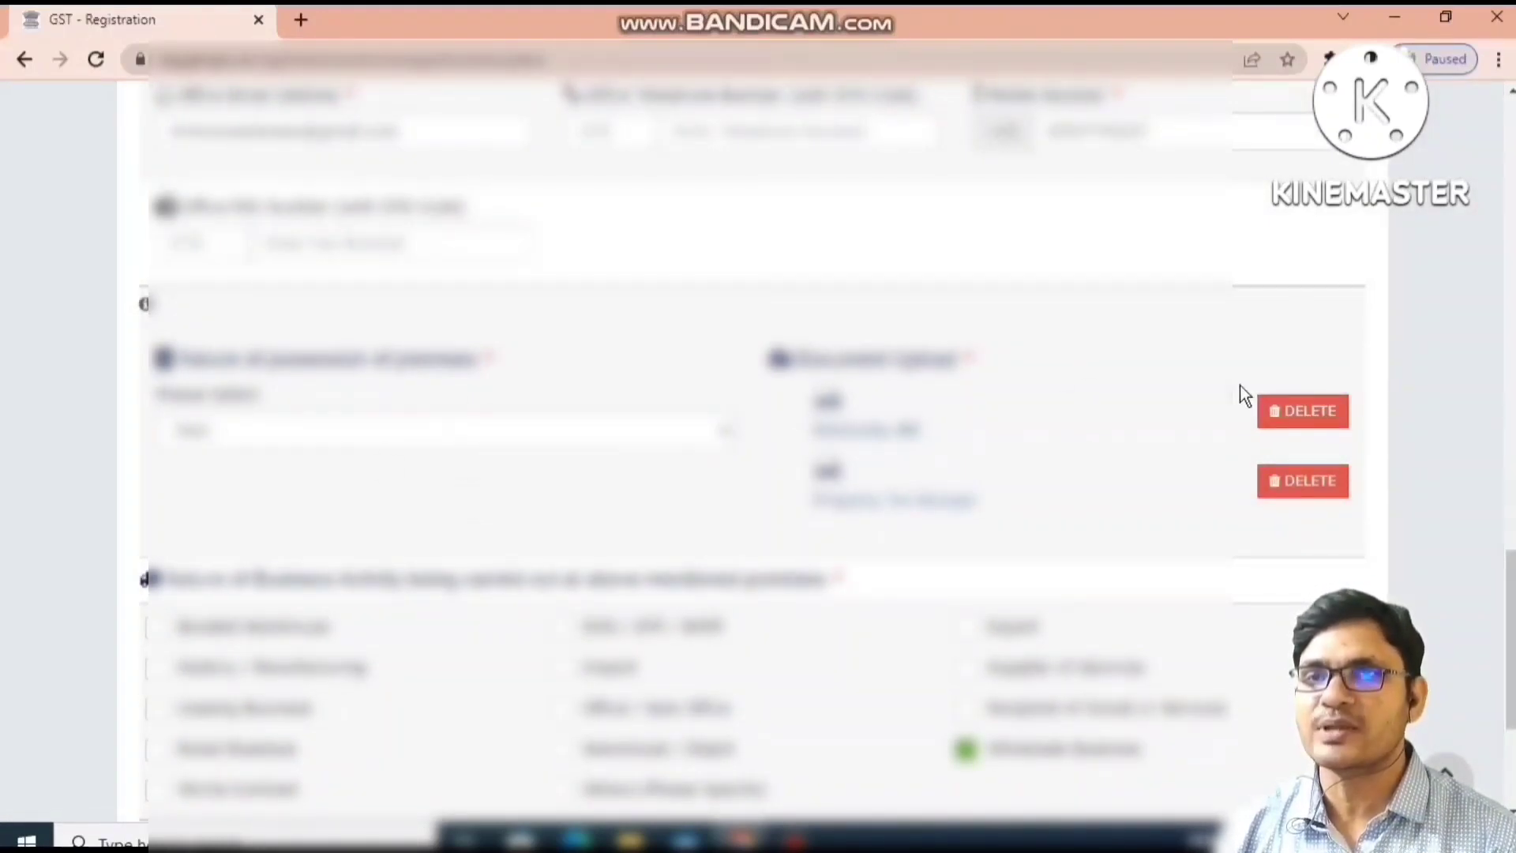
Step: Delete the uploaded Electricity Bill and Property Tax Receipt documents, confirming each removal
left_click(1295, 410)
left_click(815, 426)
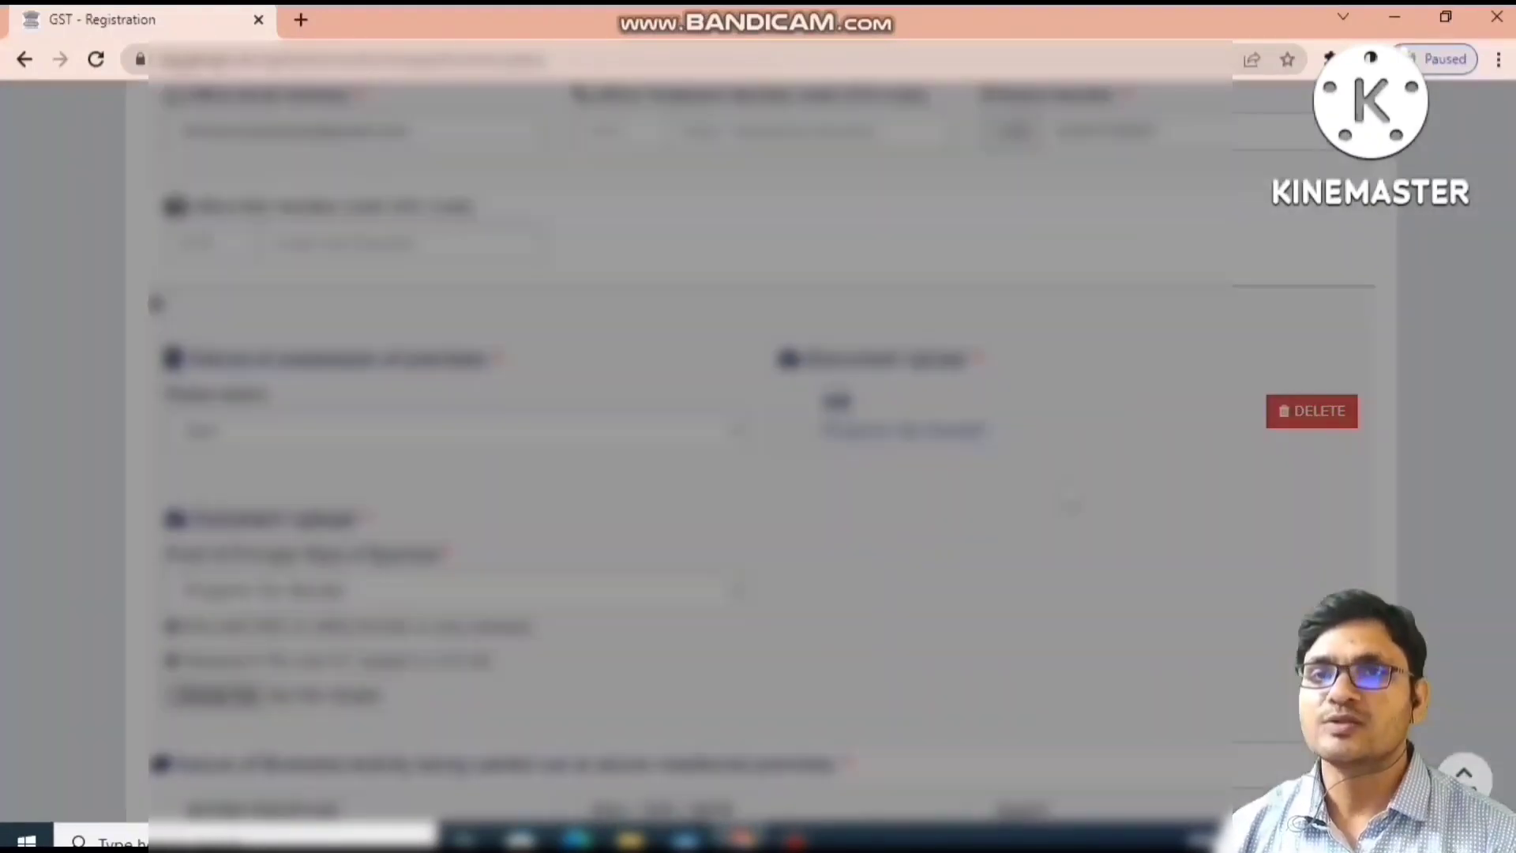
left_click(1313, 419)
left_click(814, 424)
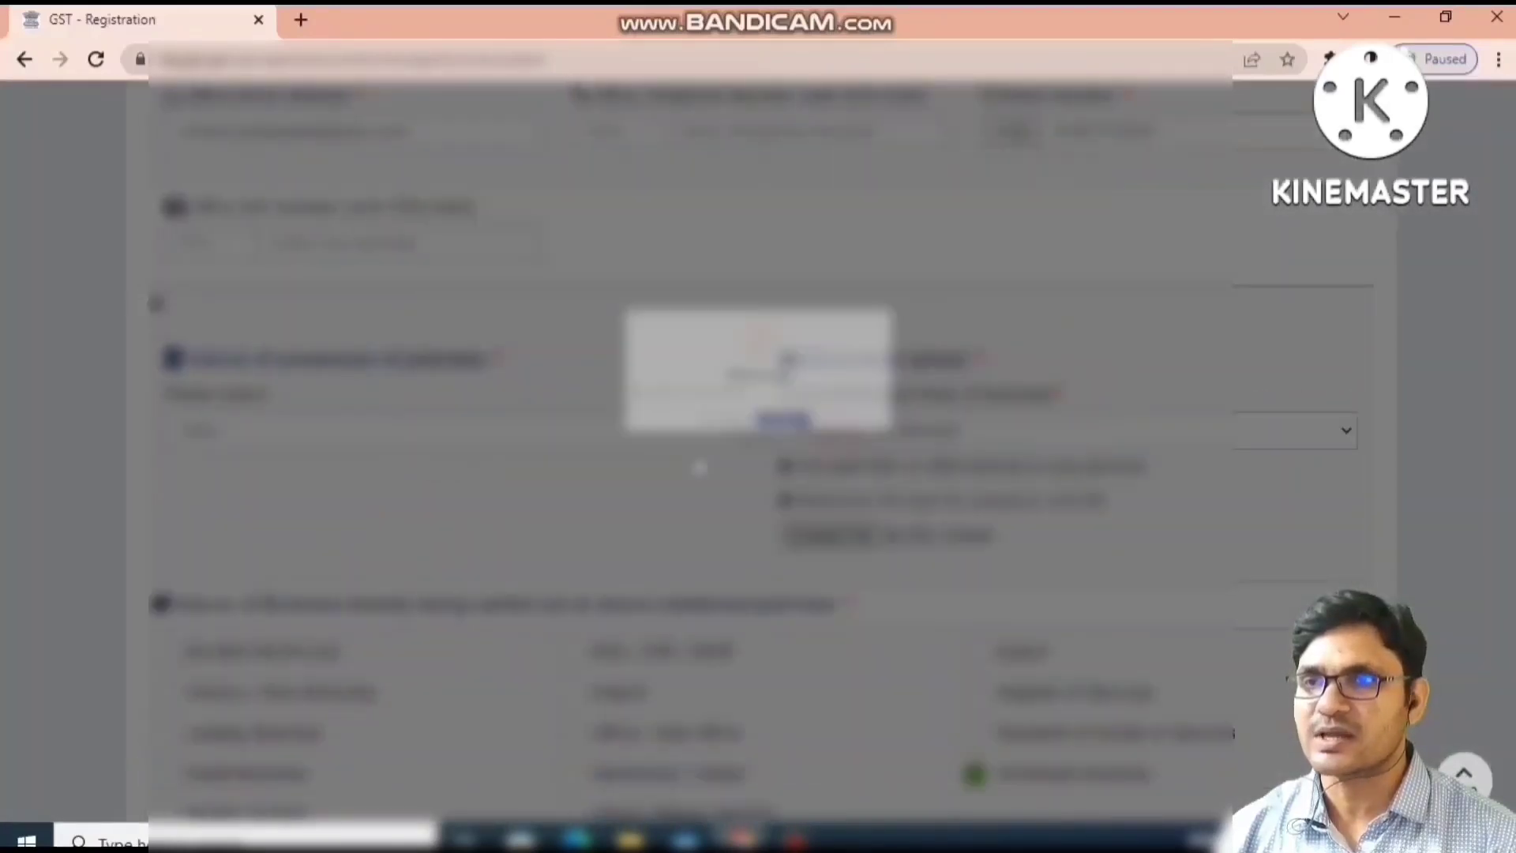
Step: Set the nature of possession of premises to Rented and upload a Rent / Lease agreement file as proof
left_click(722, 431)
left_click(183, 563)
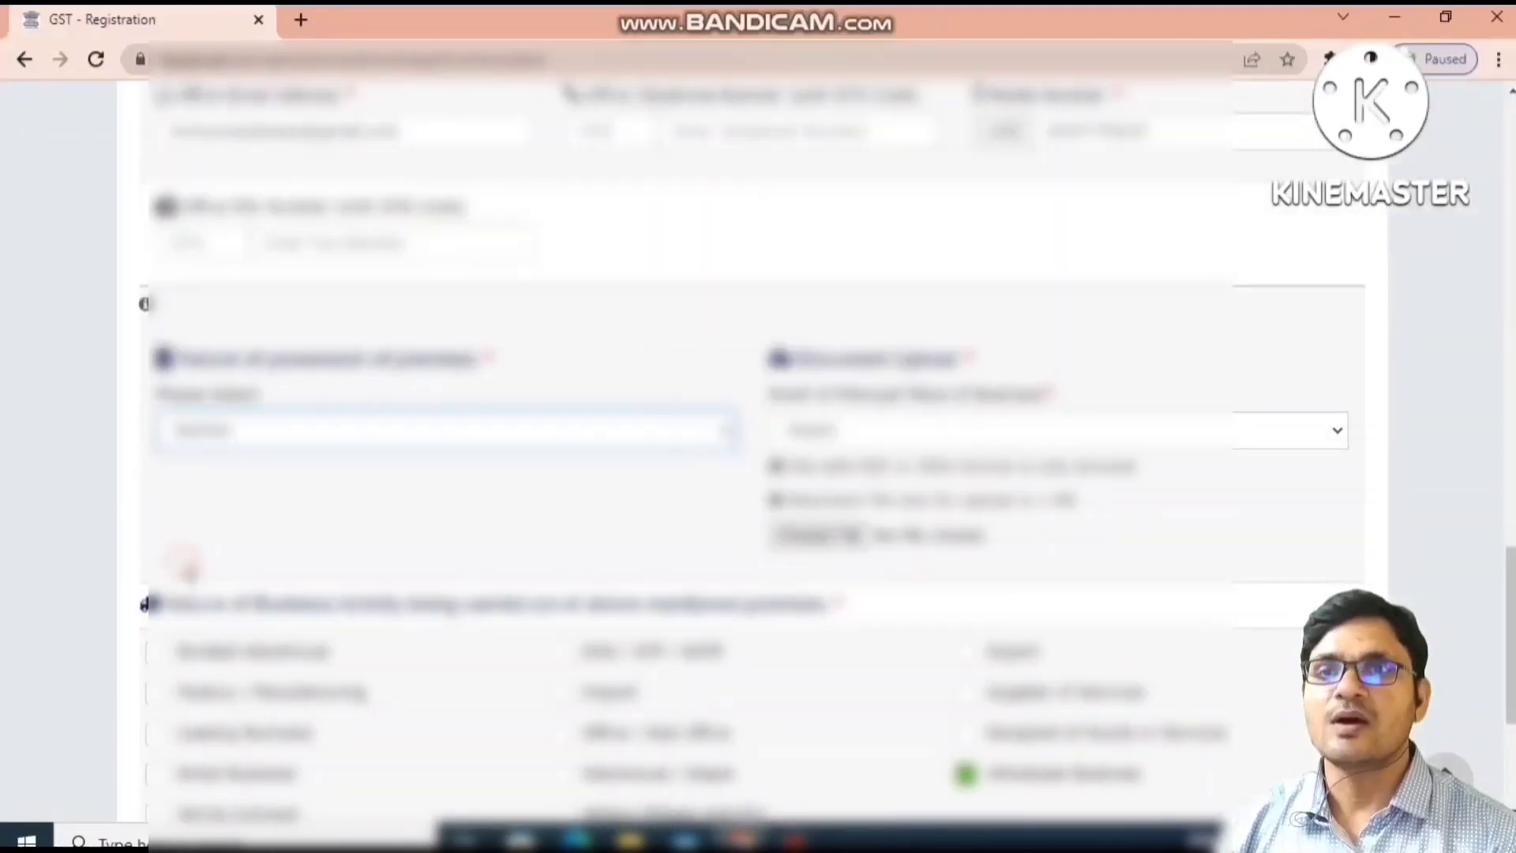
left_click(954, 427)
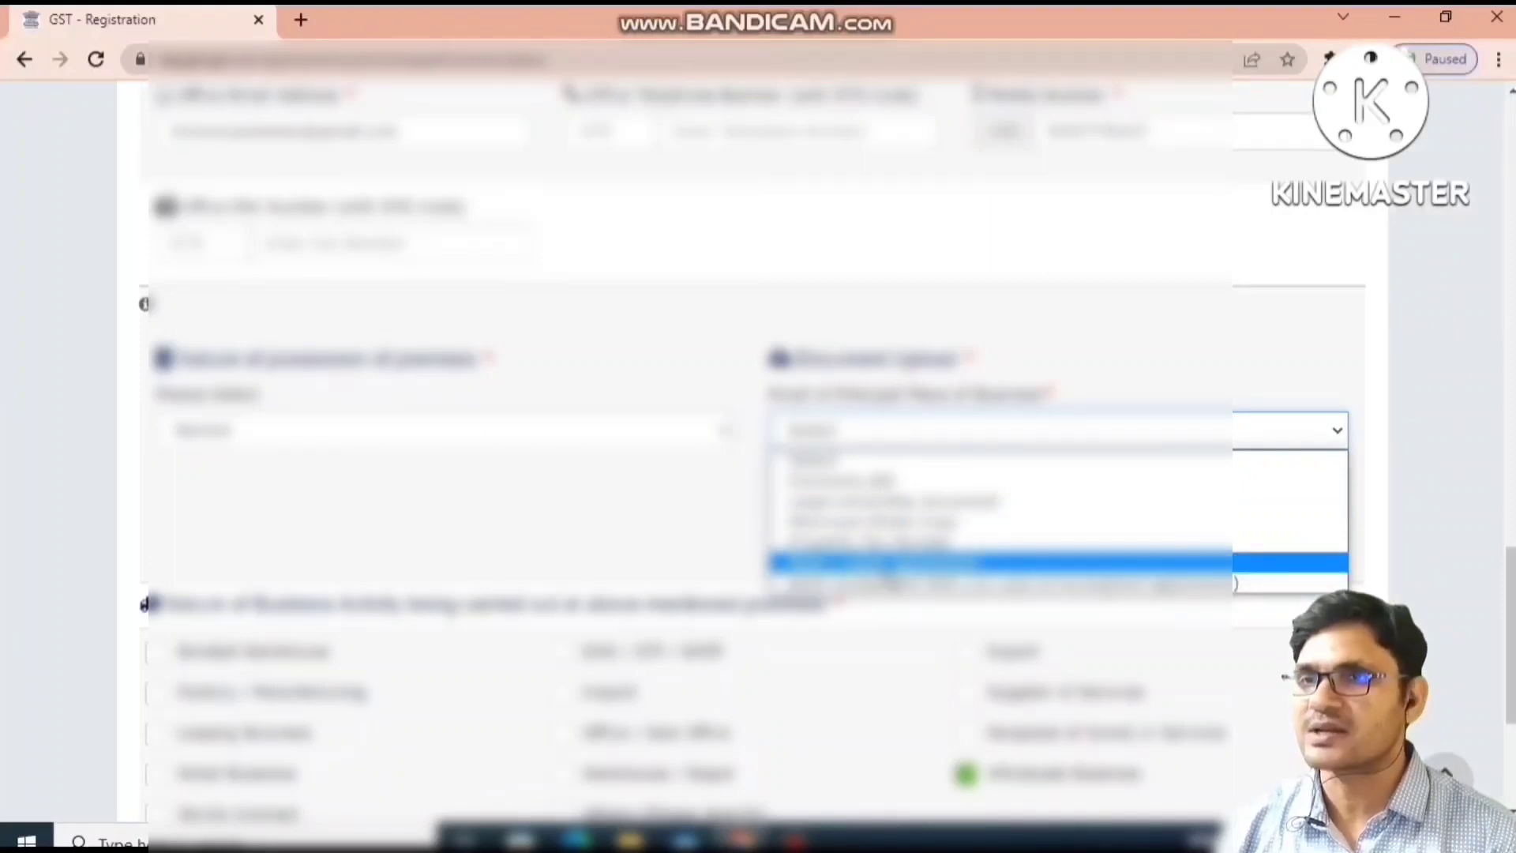
left_click(884, 565)
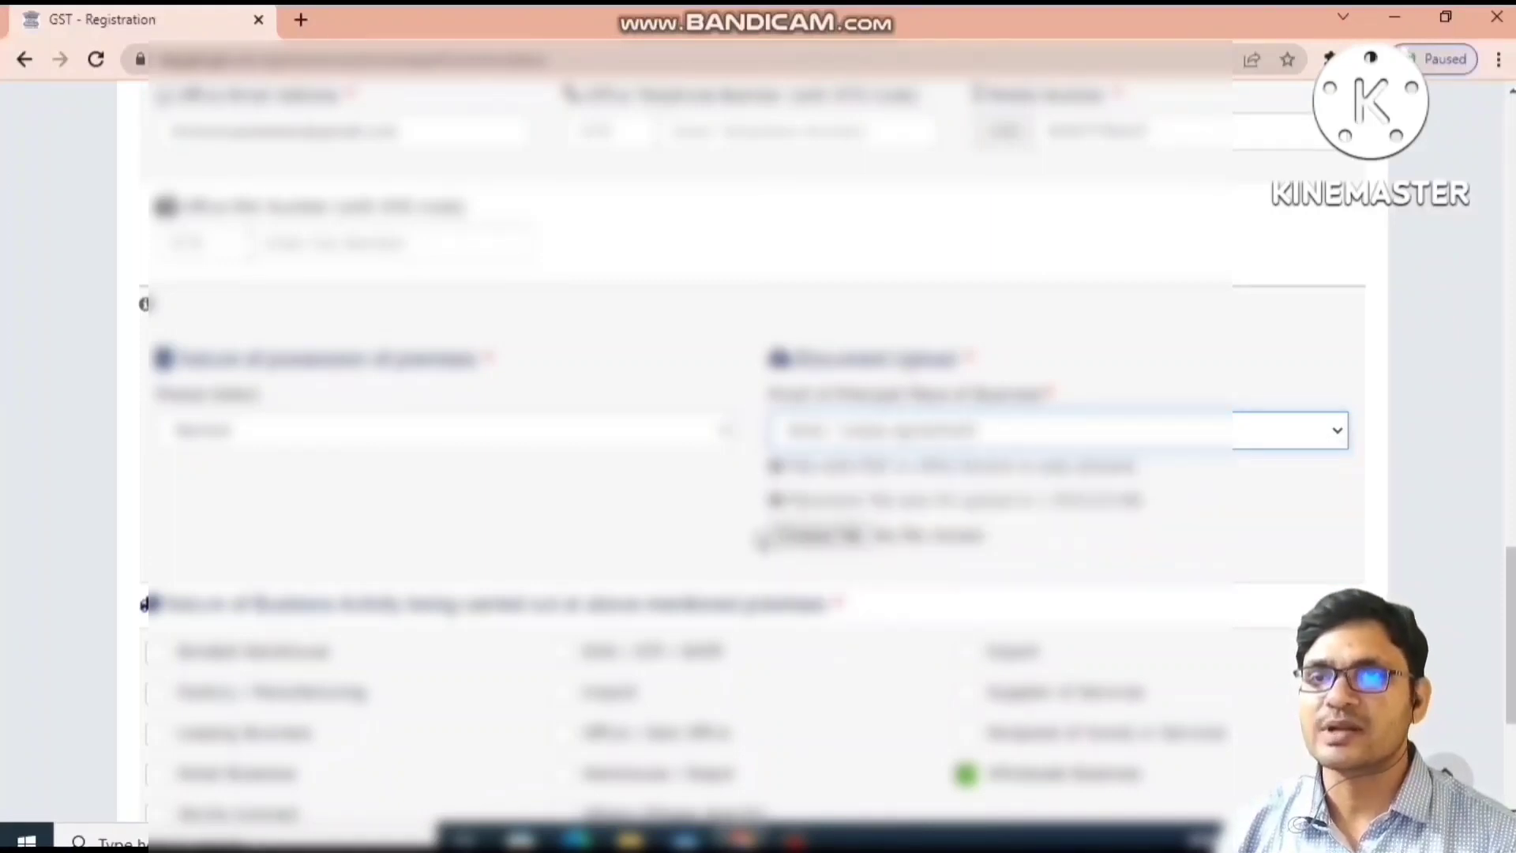
left_click(829, 537)
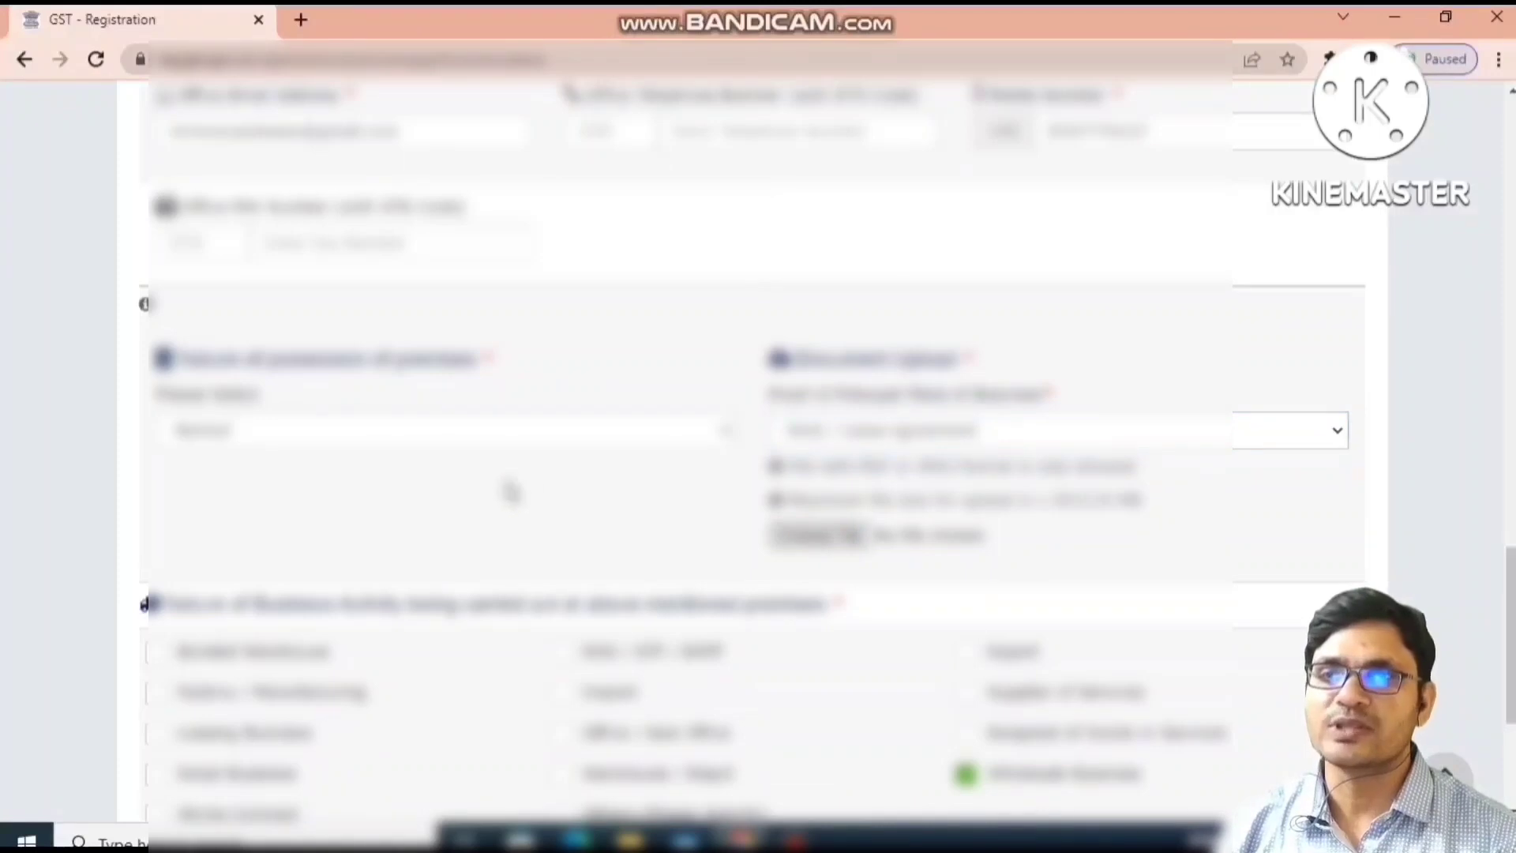
scroll(616, 324, "down", 3)
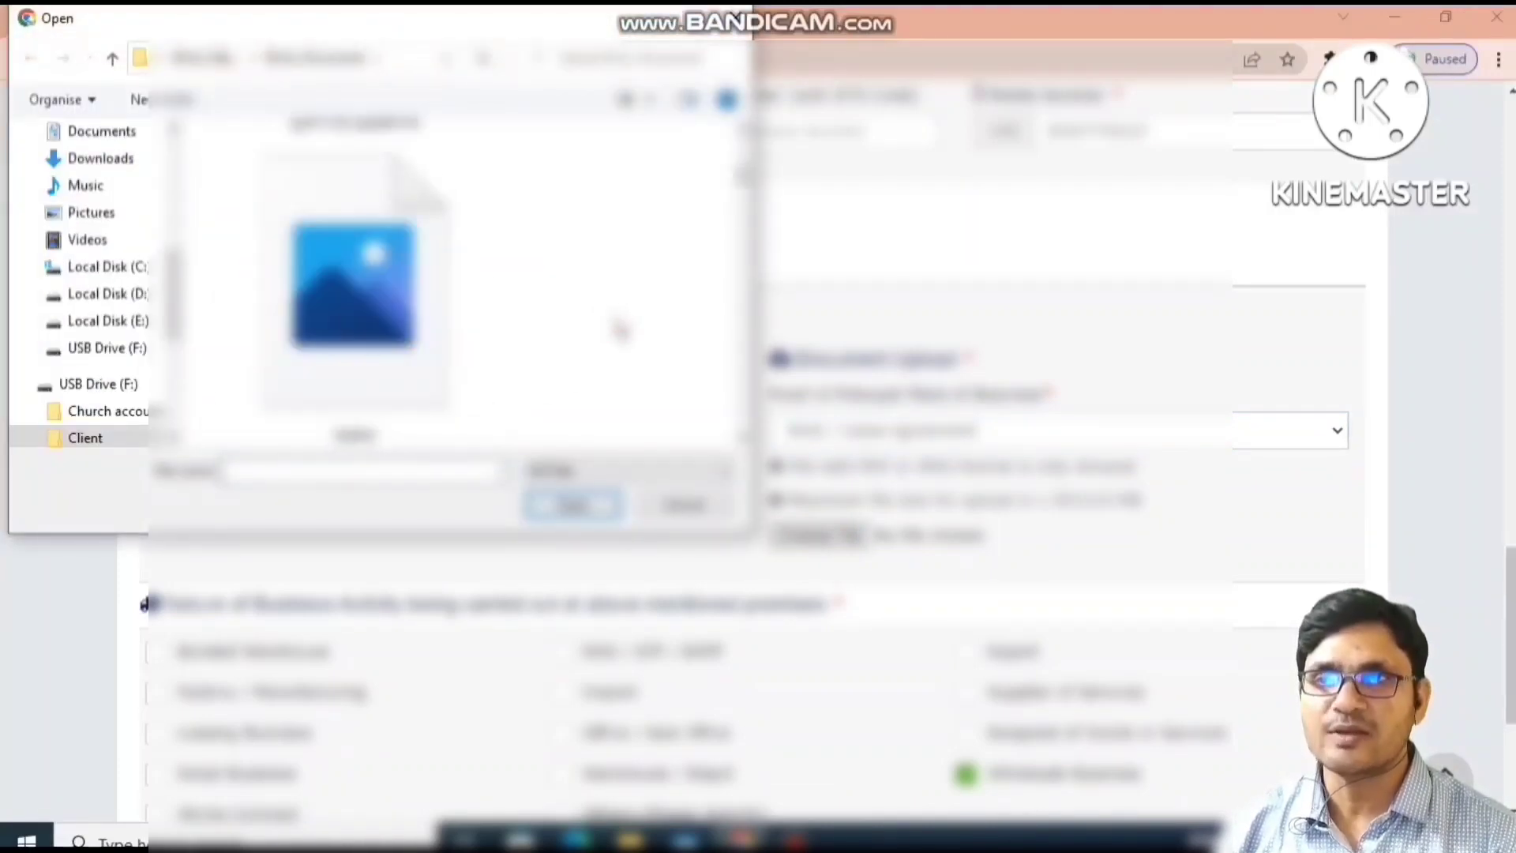
double_click(399, 322)
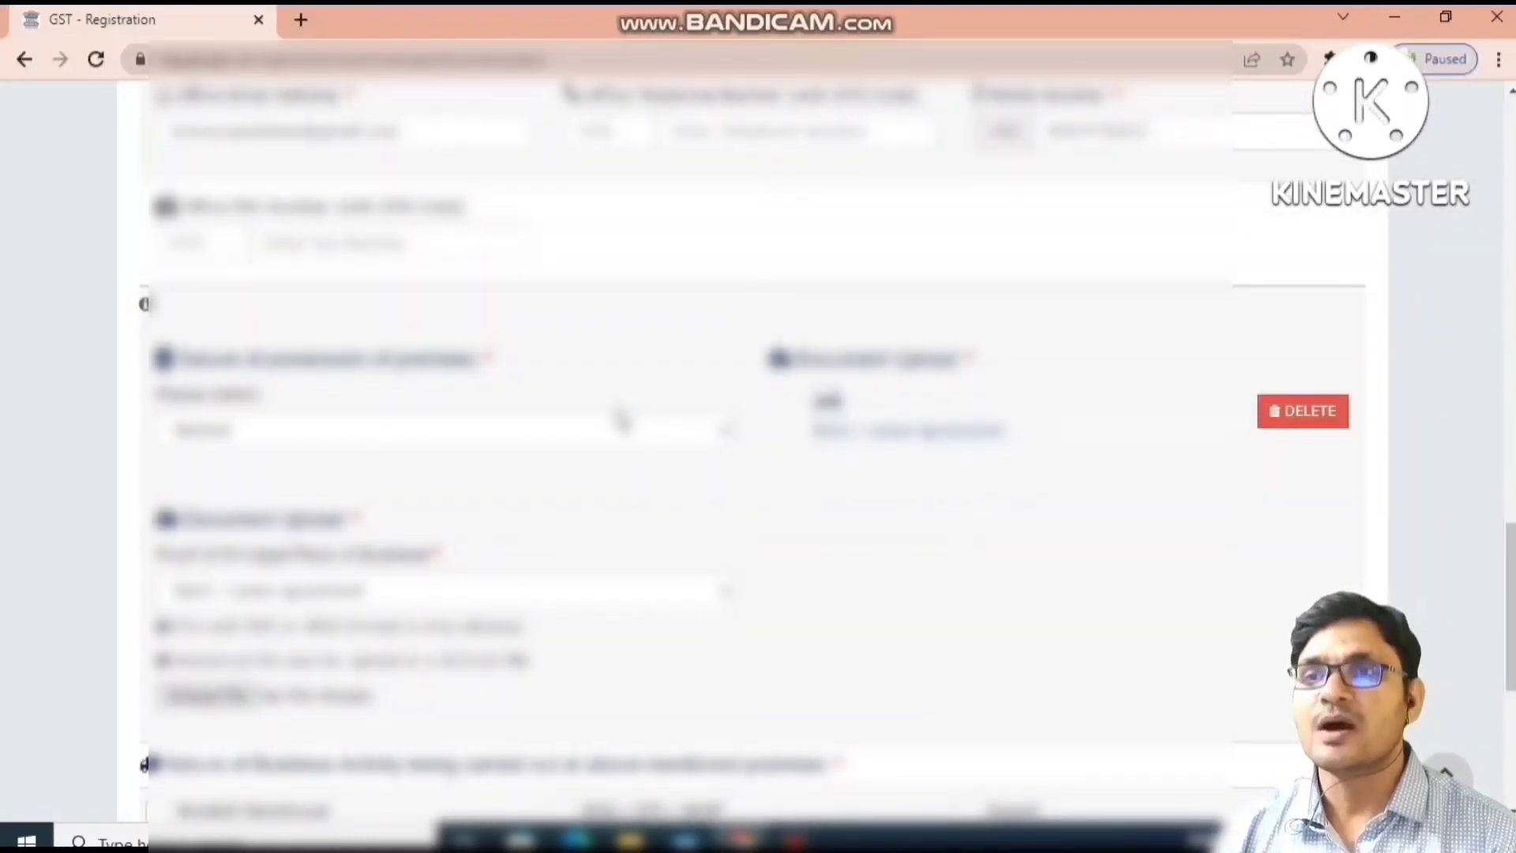
Step: Try Electricity Bill and Property Tax Receipt as the additional proof type for the rented premises
left_click(404, 592)
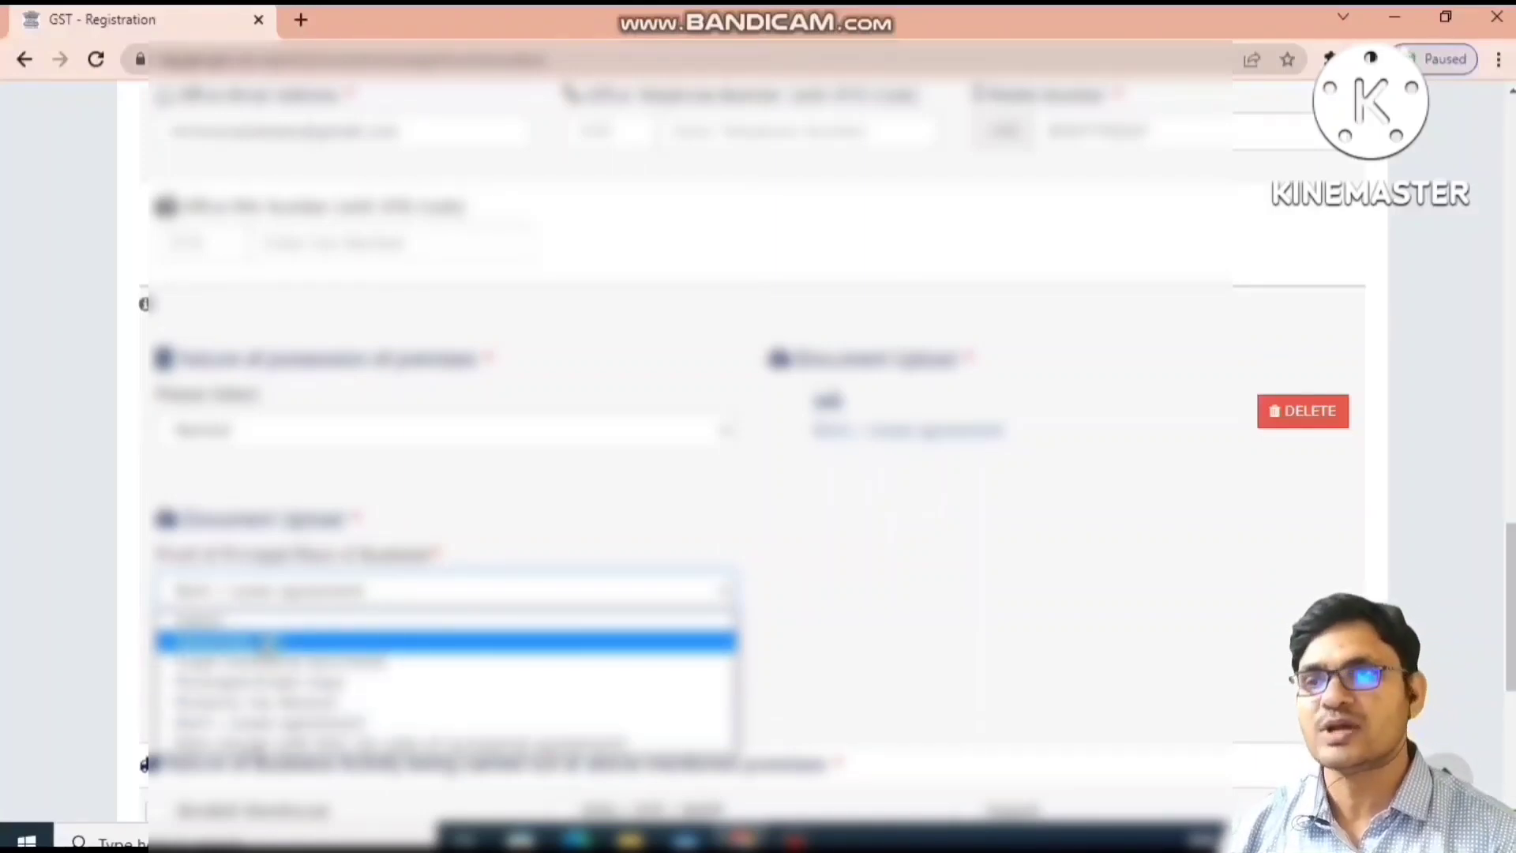
left_click(264, 641)
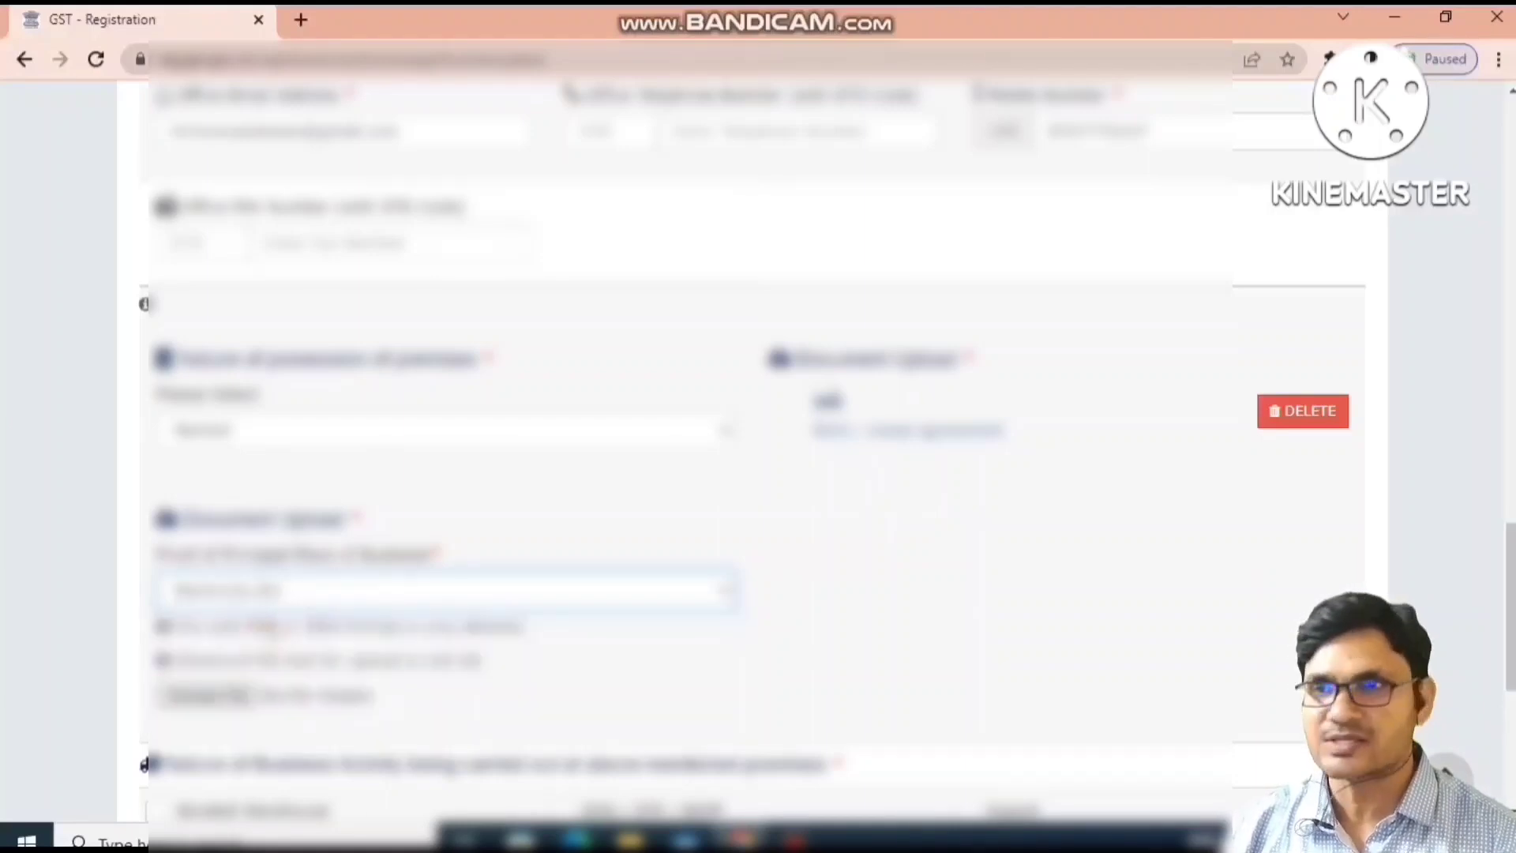
left_click(366, 597)
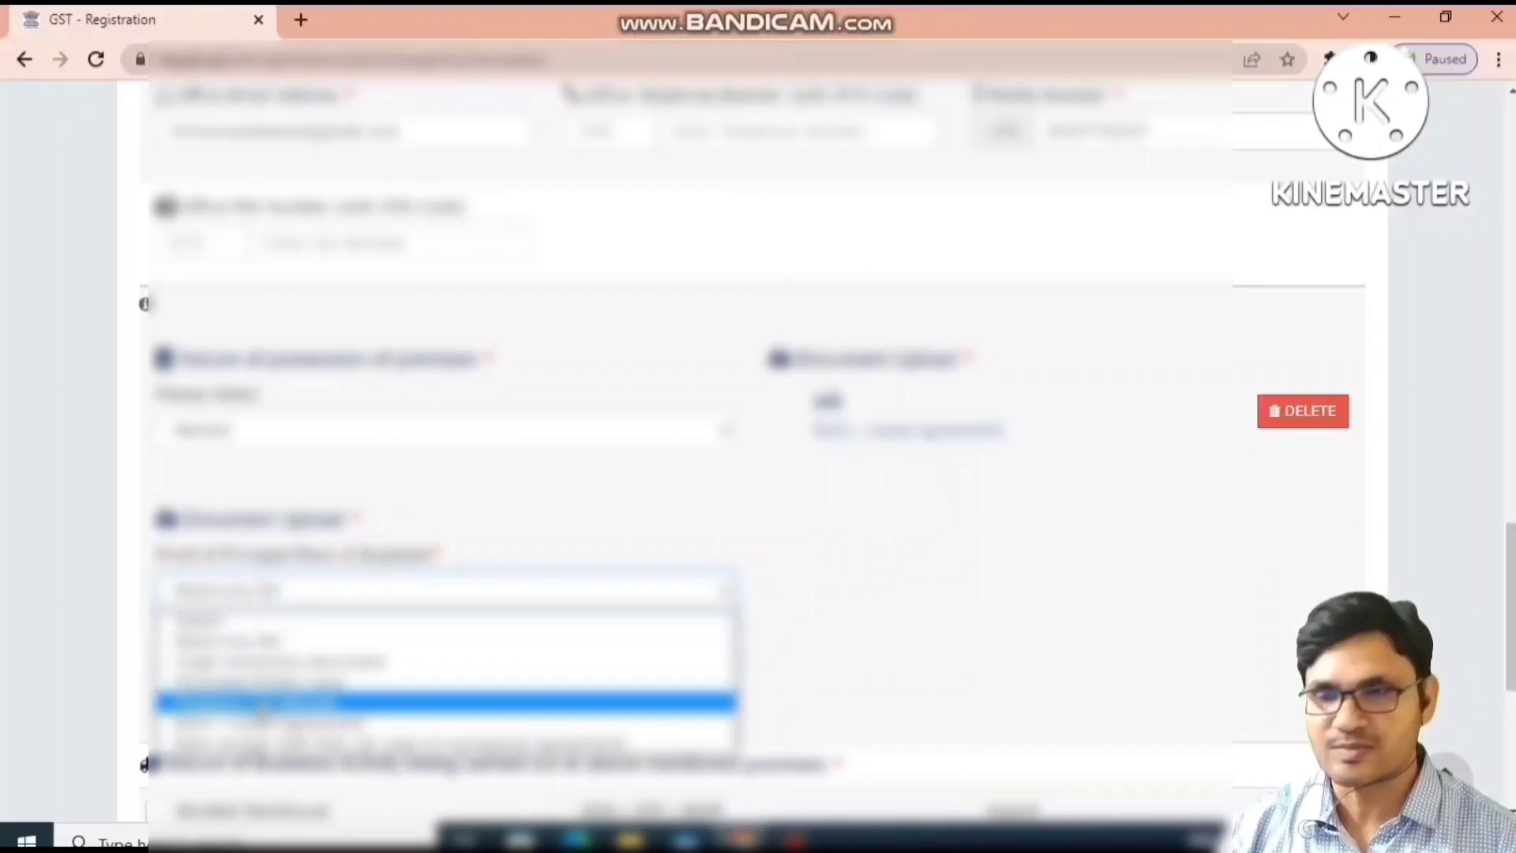
left_click(263, 703)
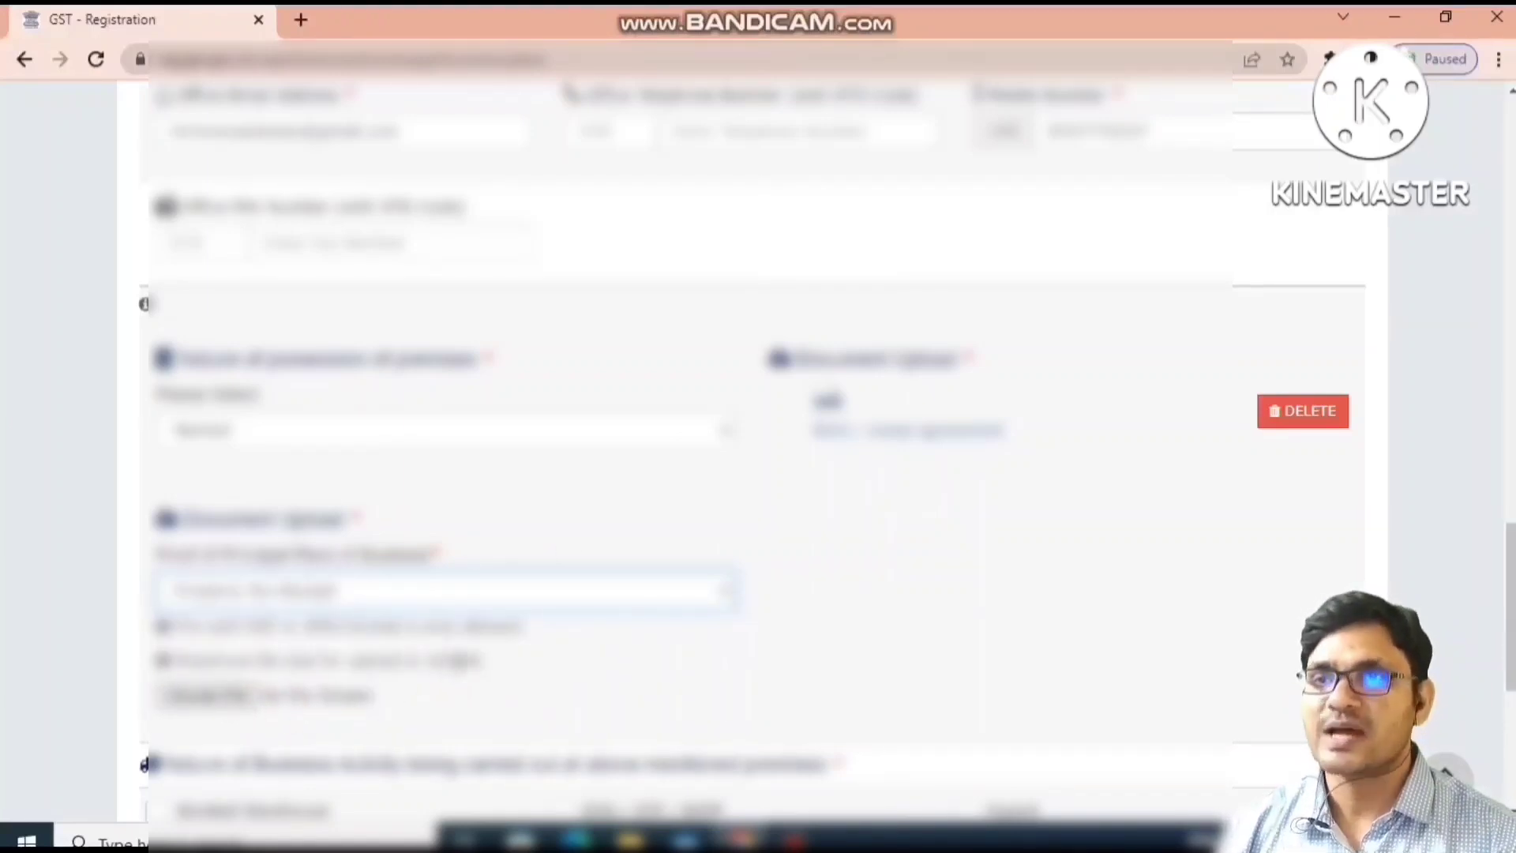
left_click(462, 435)
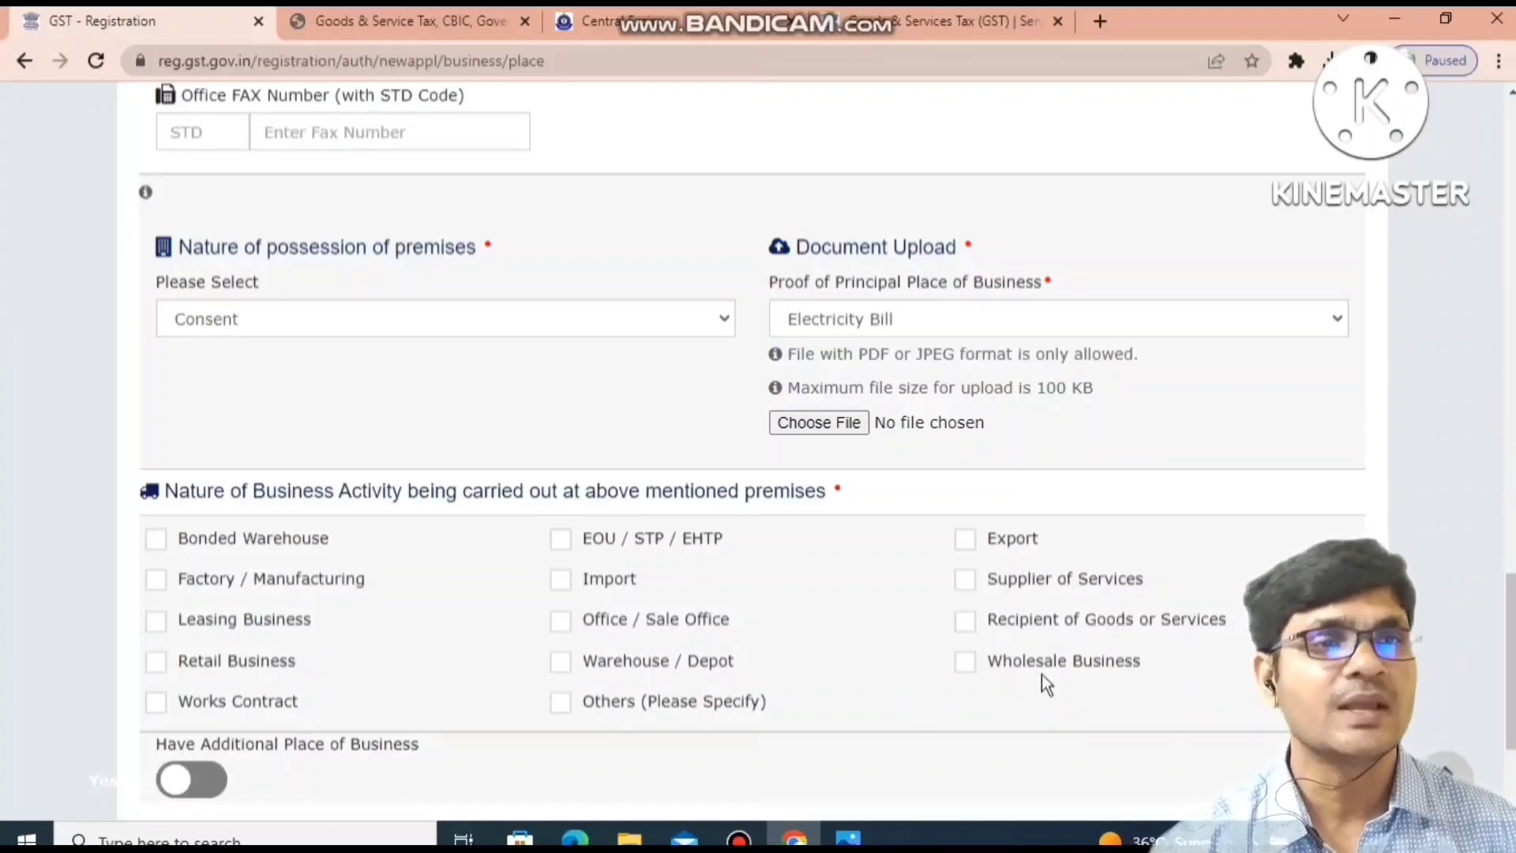
Step: Leave Have Additional Place of Business off, save the Principal Place of Business and continue past Additional Places of Business
scroll(1041, 676, "down", 3)
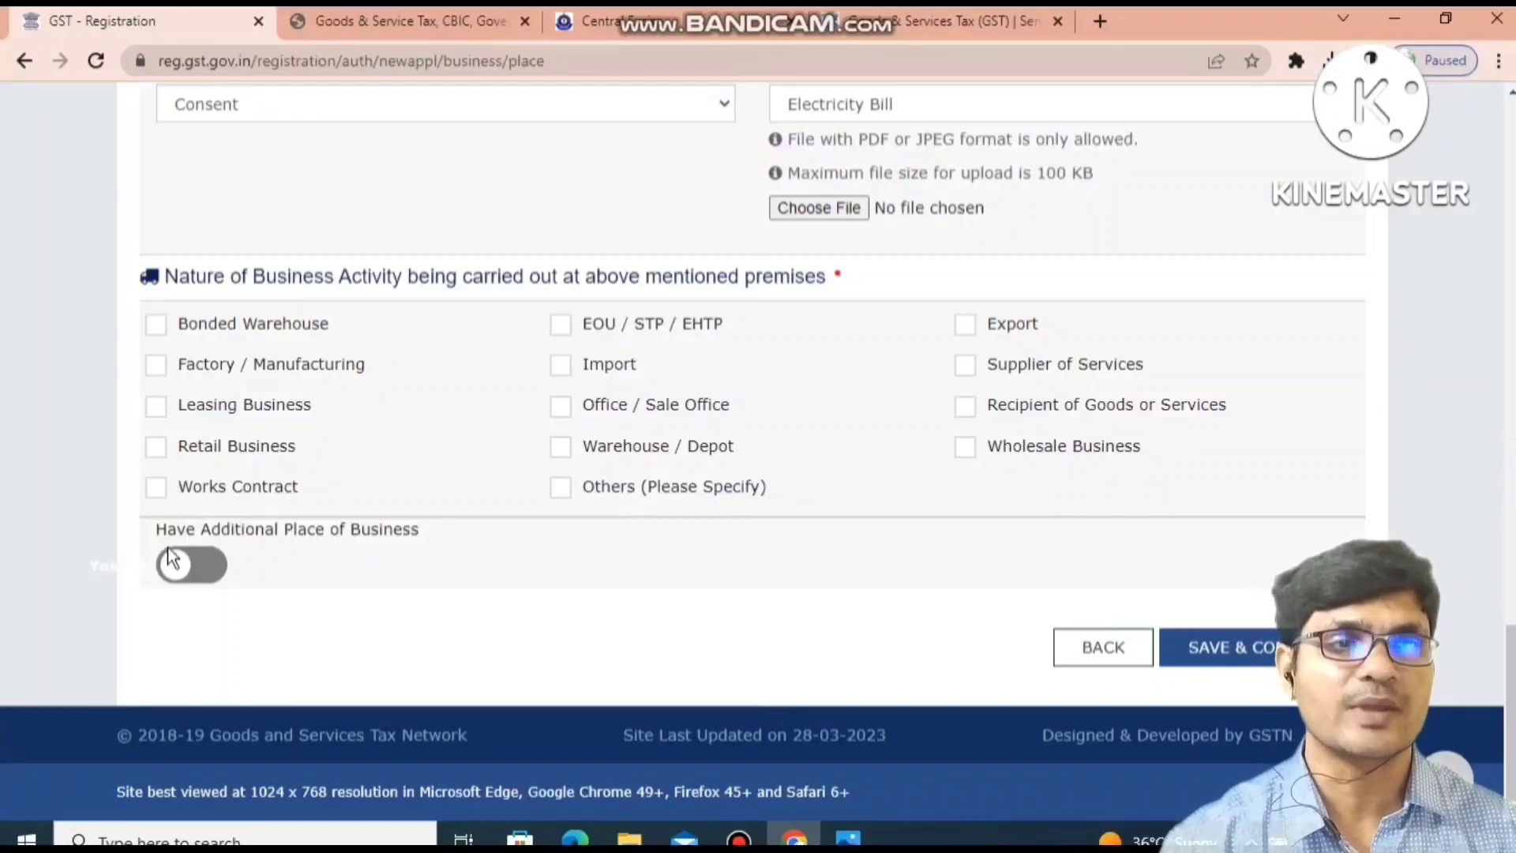
left_click(196, 568)
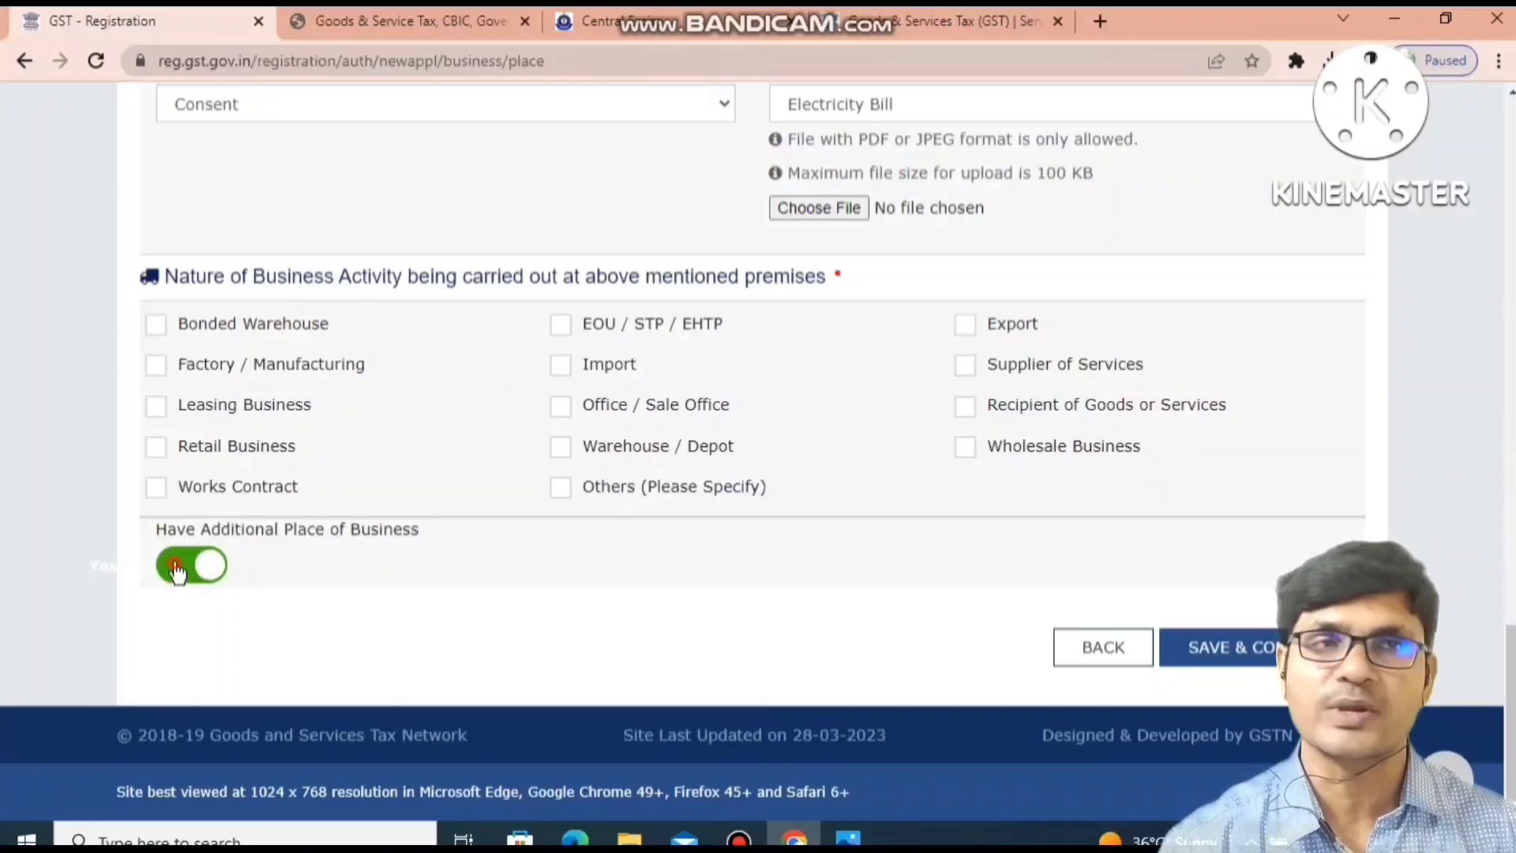
left_click(195, 569)
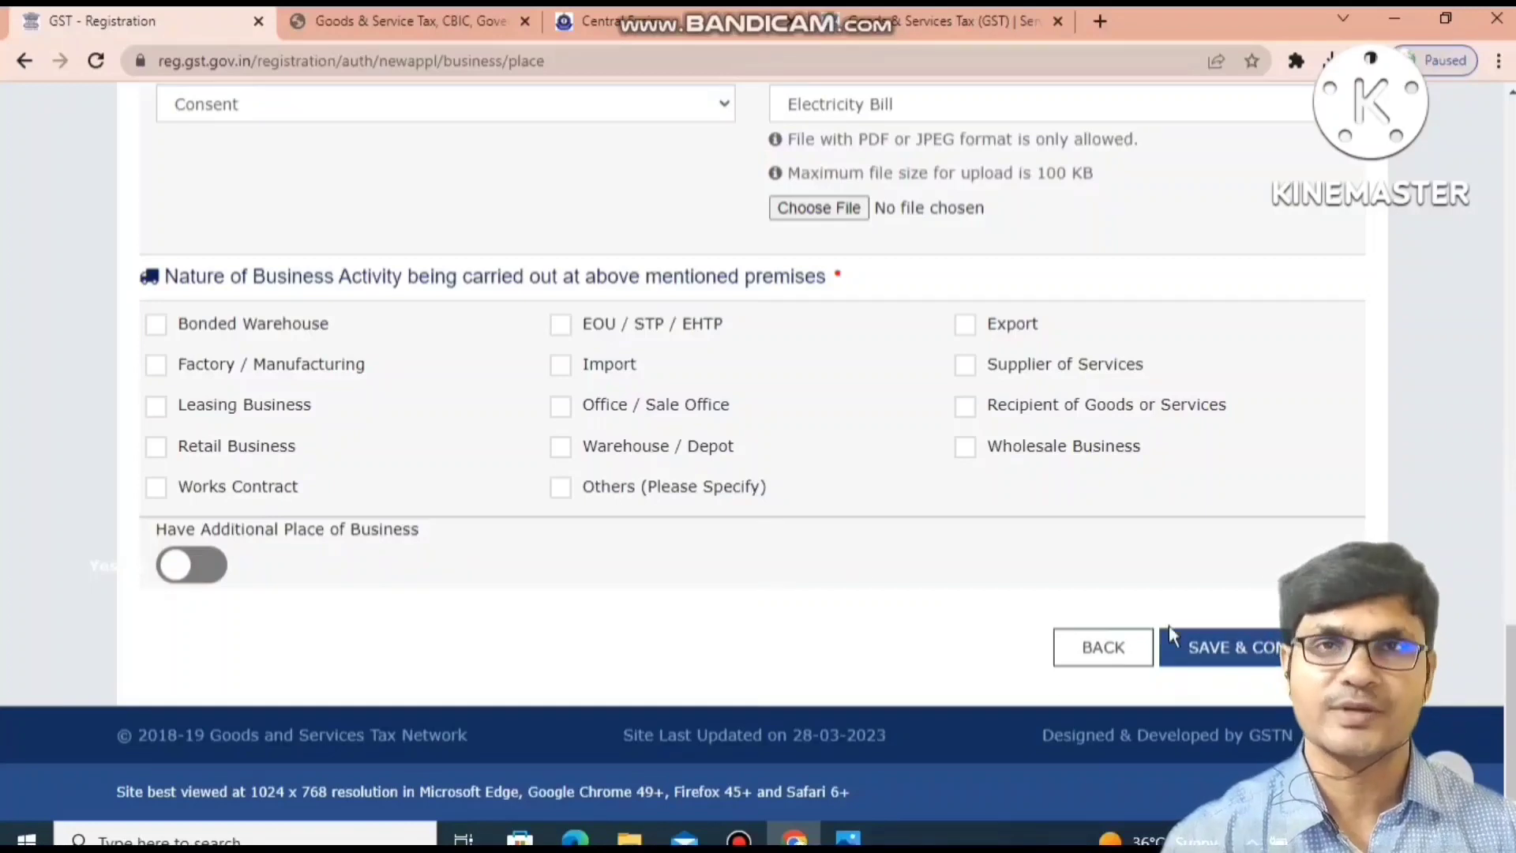
left_click(1224, 658)
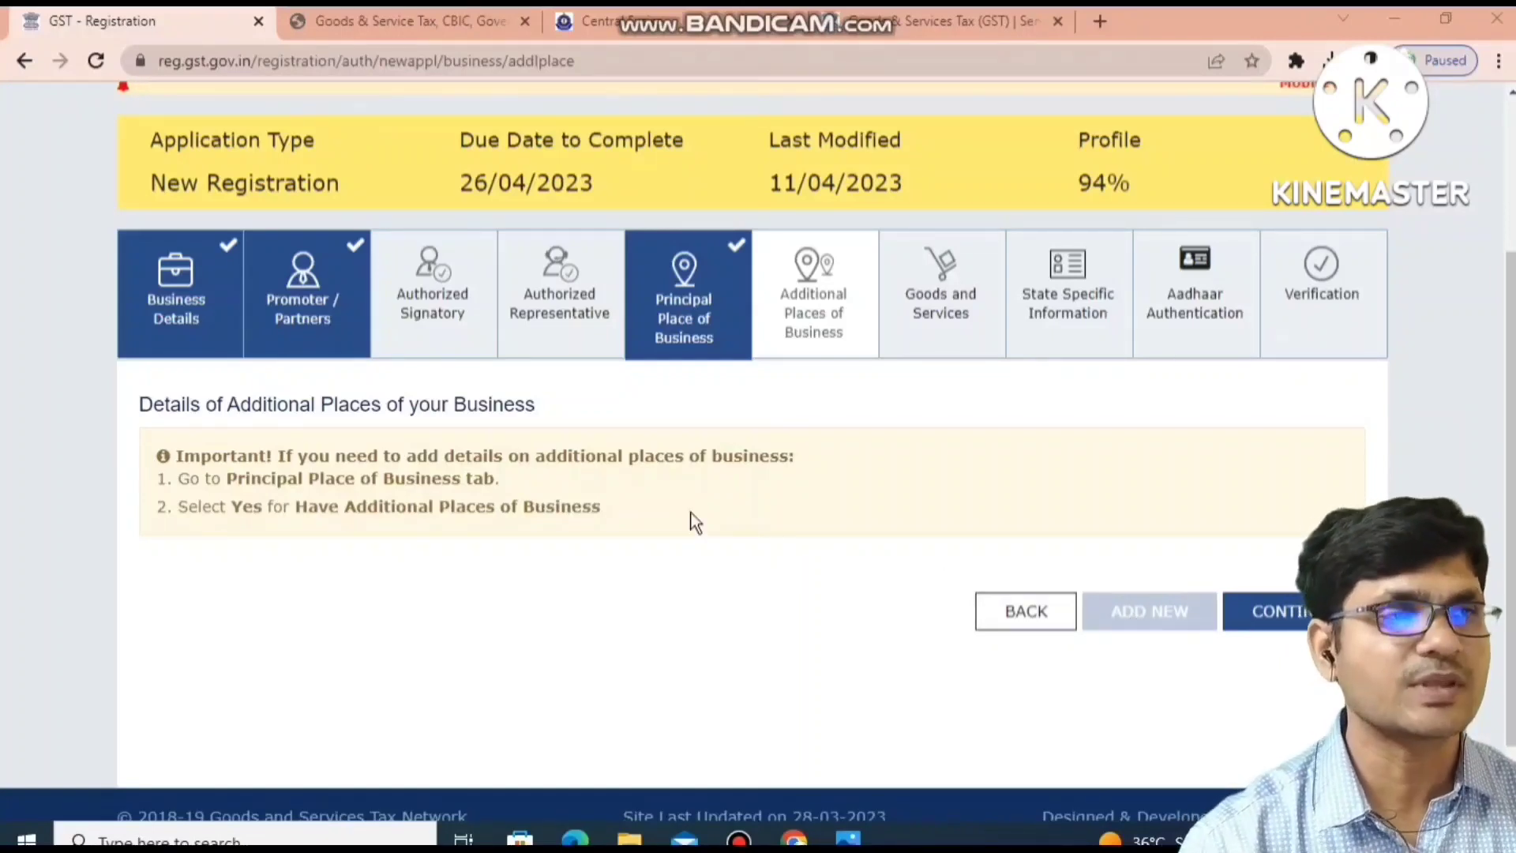
left_click(1257, 622)
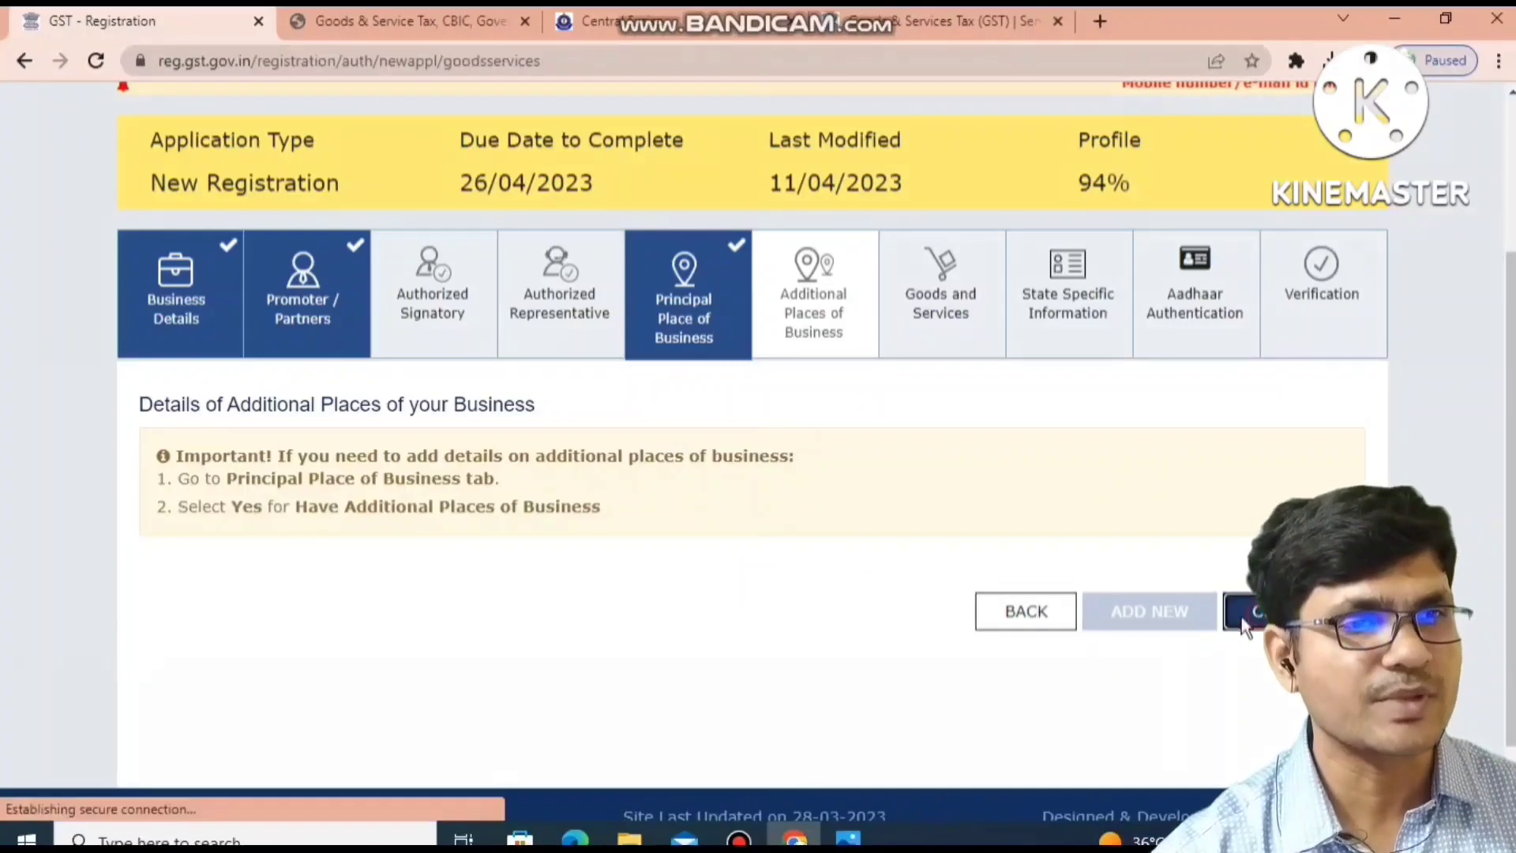
Step: Search the HSN chapters for "footw" and add HSN 3405, polishes and creams for footwear and furniture, to the list of goods
scroll(185, 409, "down", 3)
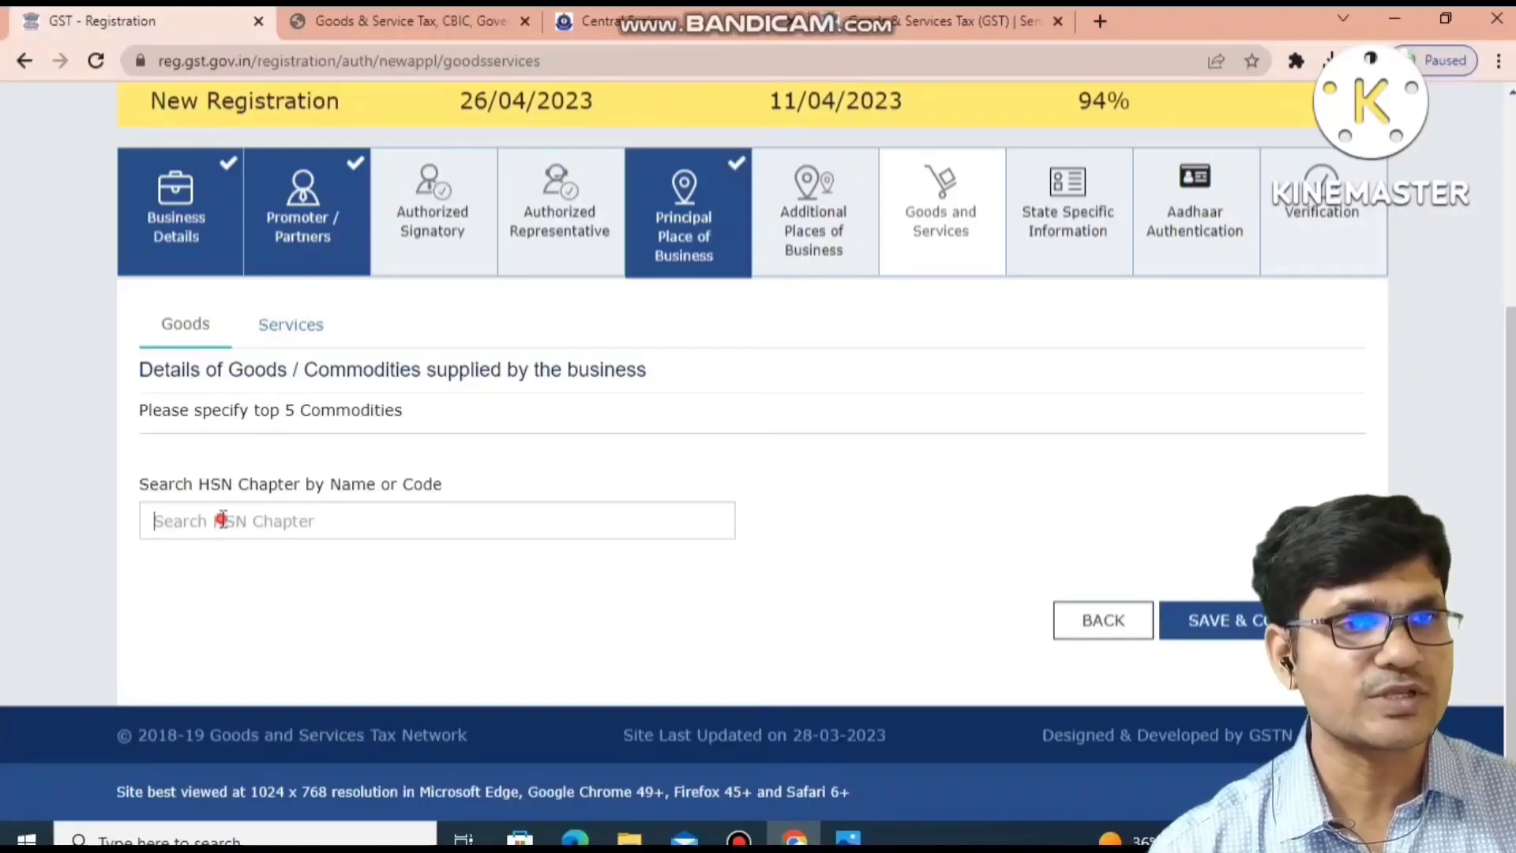
left_click(223, 519)
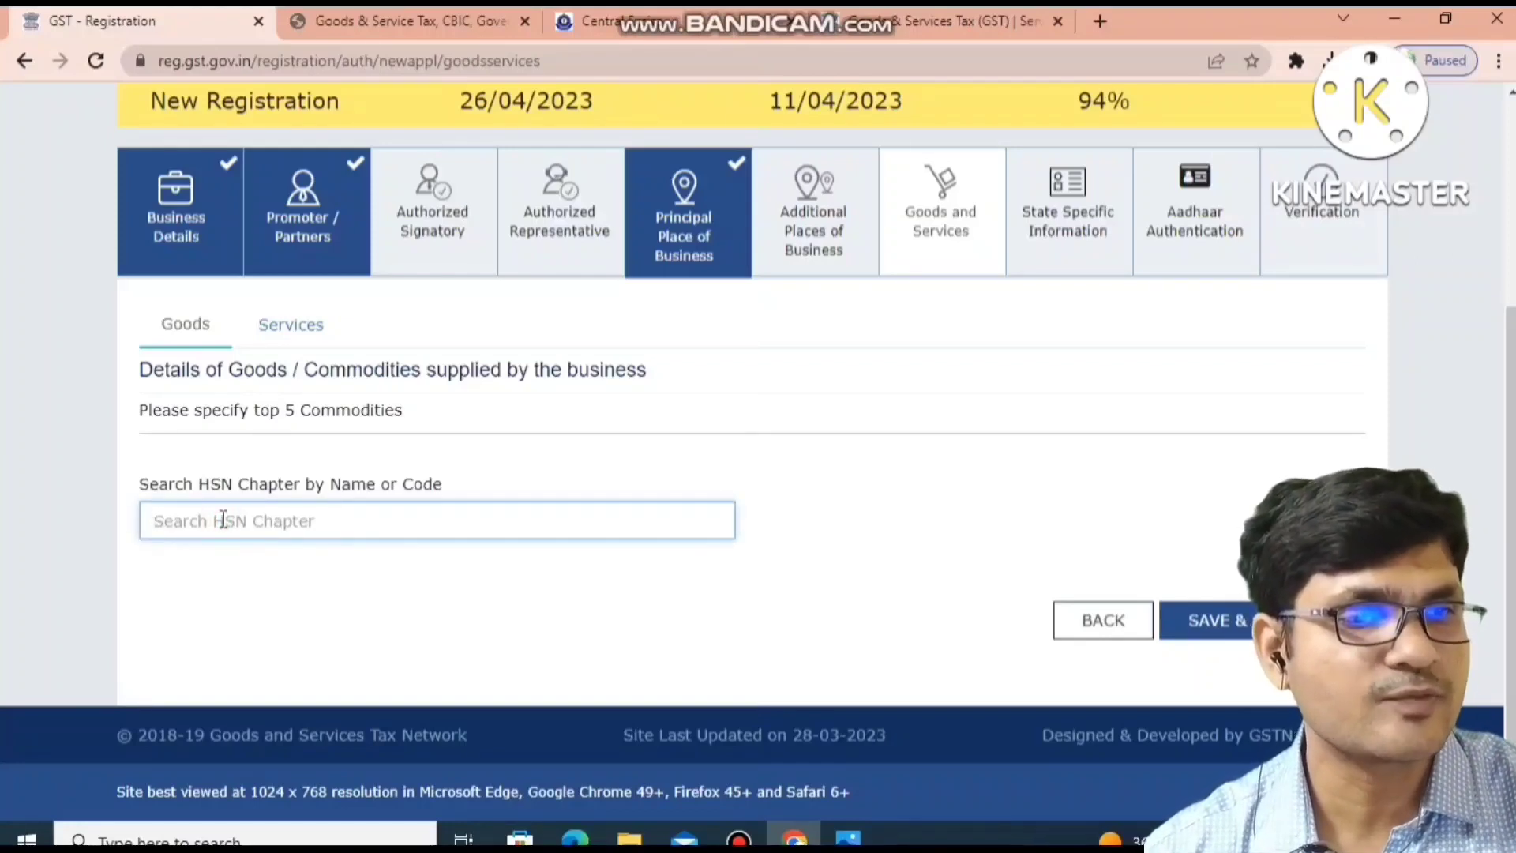
type("foo")
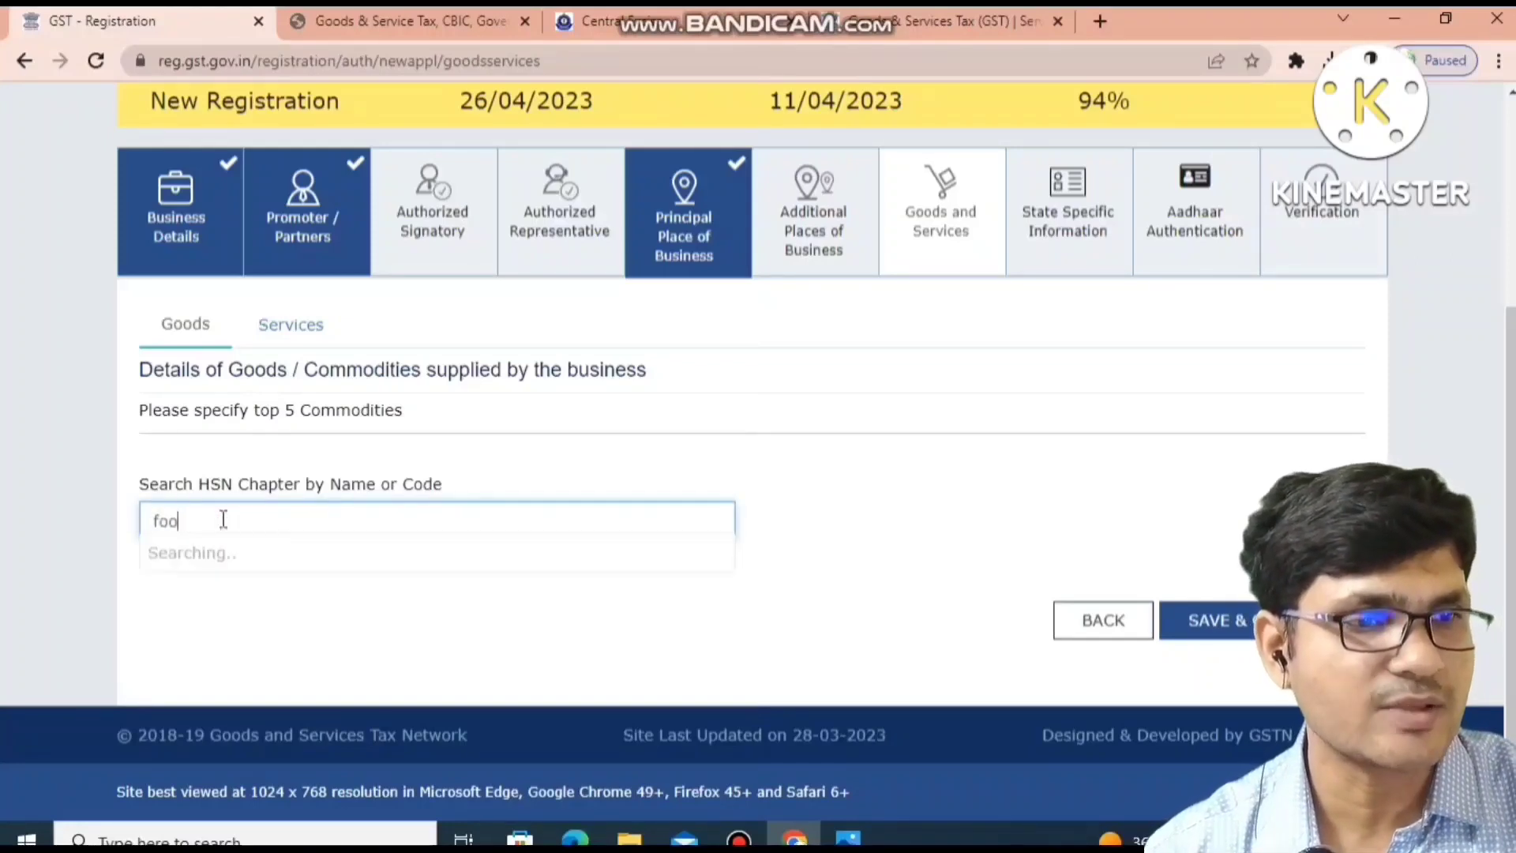
type("tw")
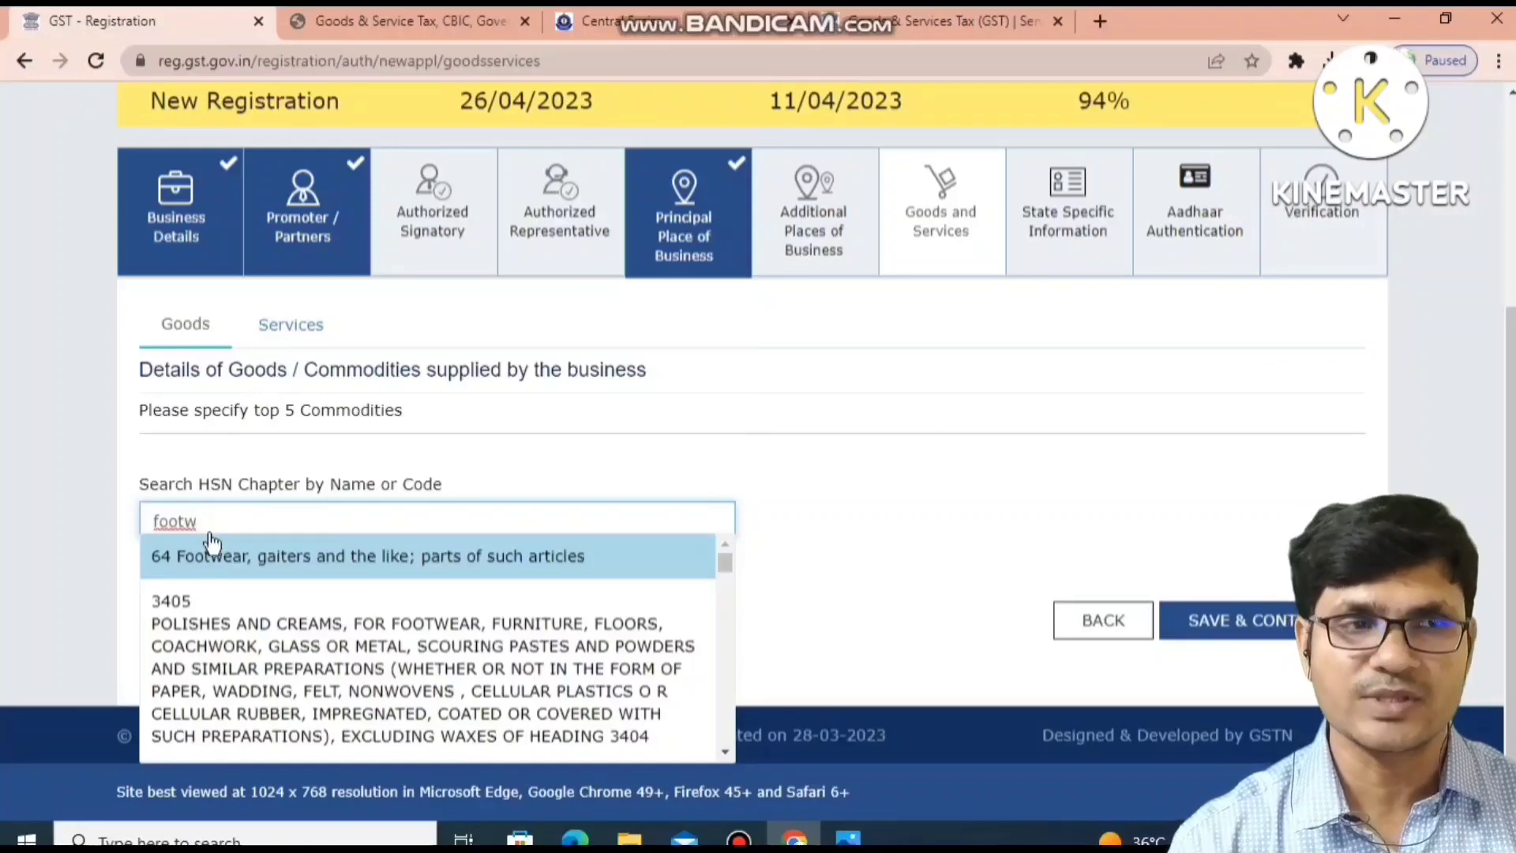
left_click(284, 680)
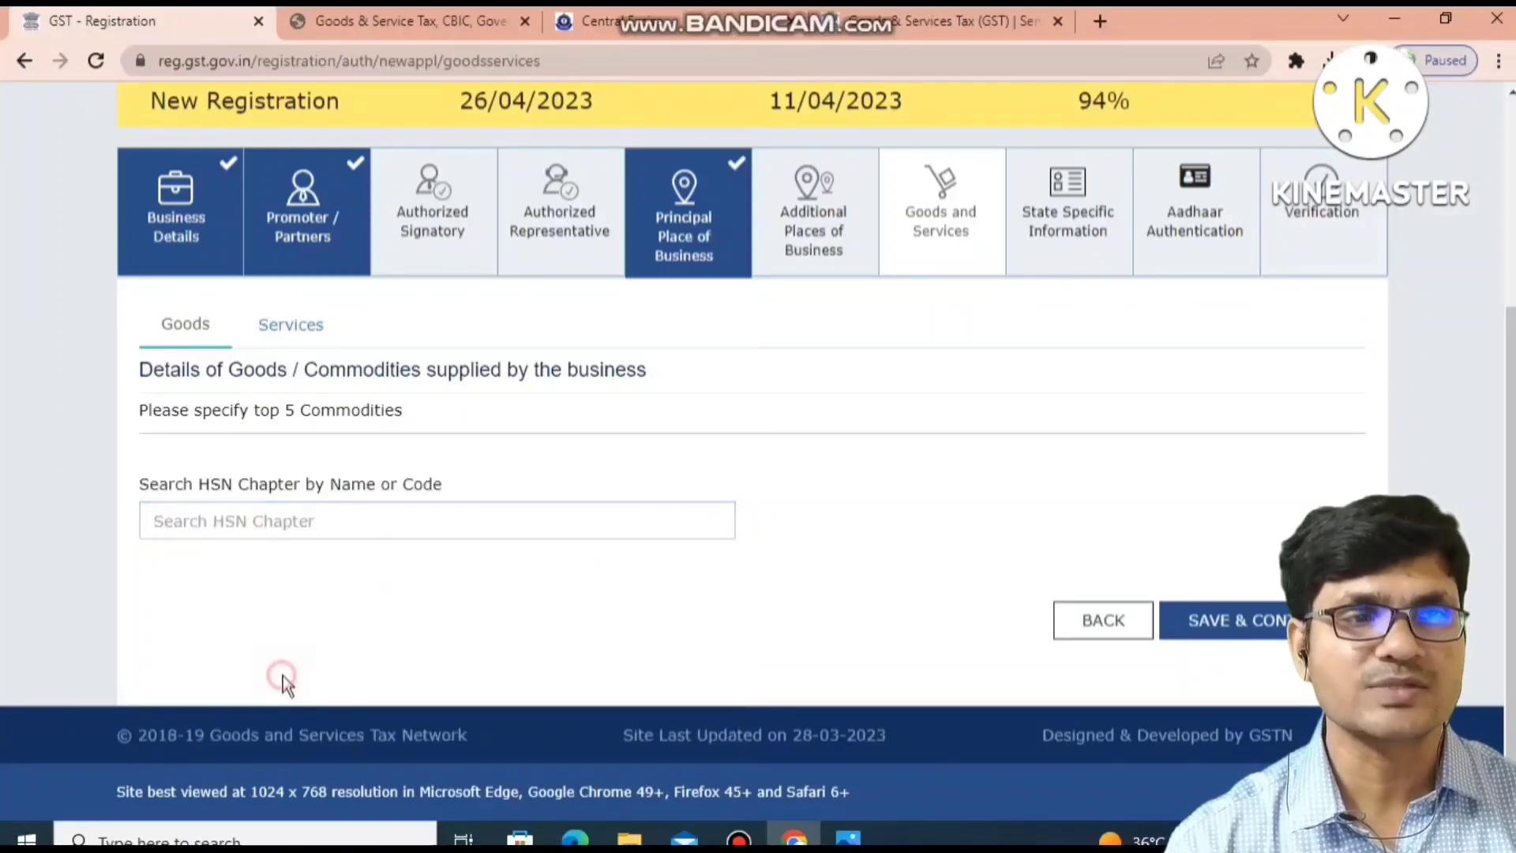
scroll(521, 671, "down", 3)
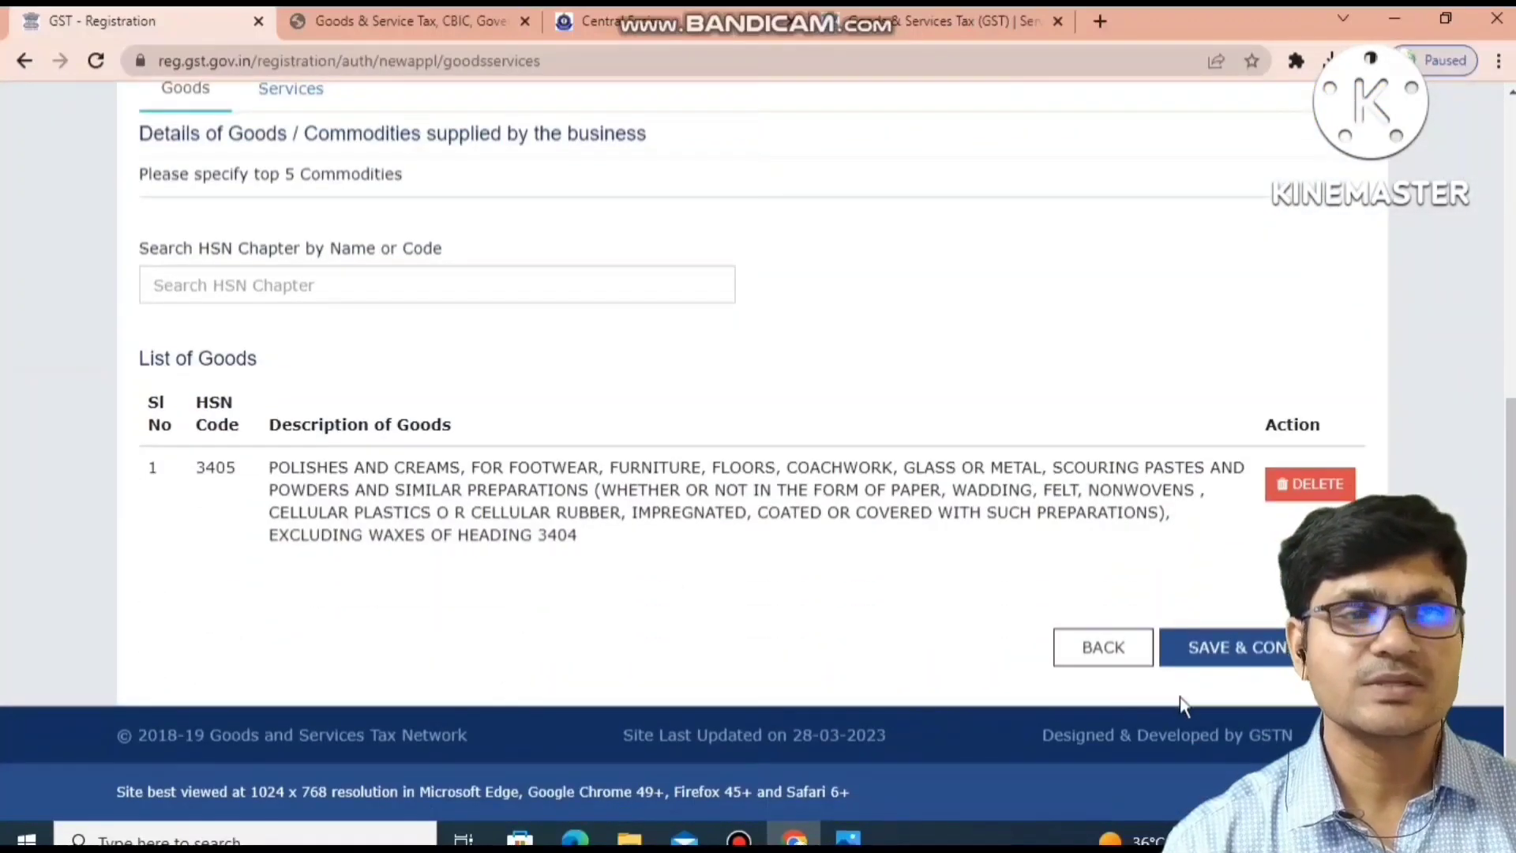
Step: Save the goods details, leave all State Specific Information fields blank and continue to Aadhaar Authentication
left_click(1223, 645)
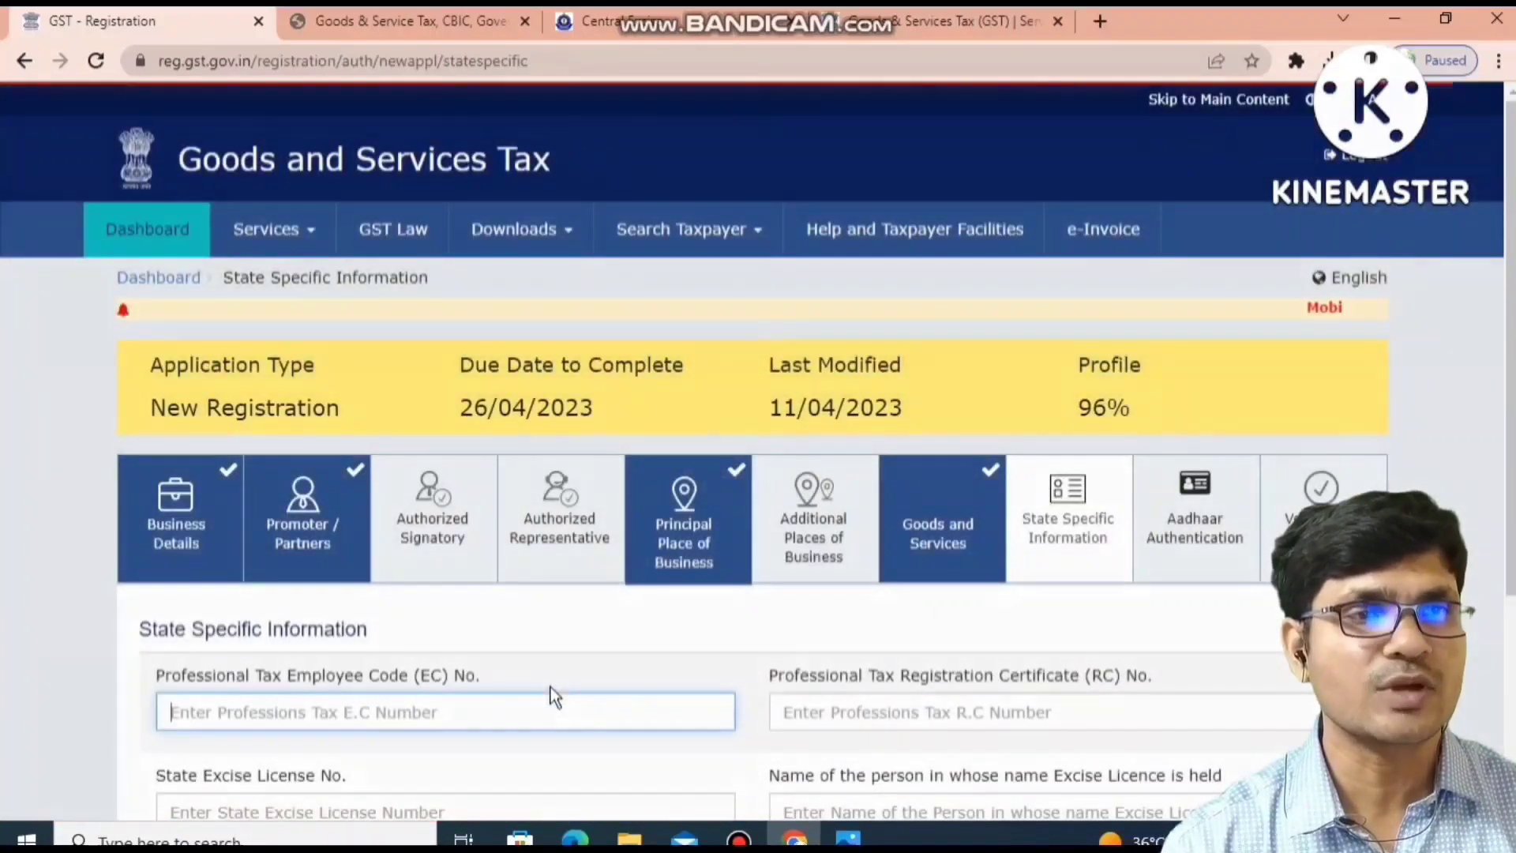
scroll(792, 679, "down", 4)
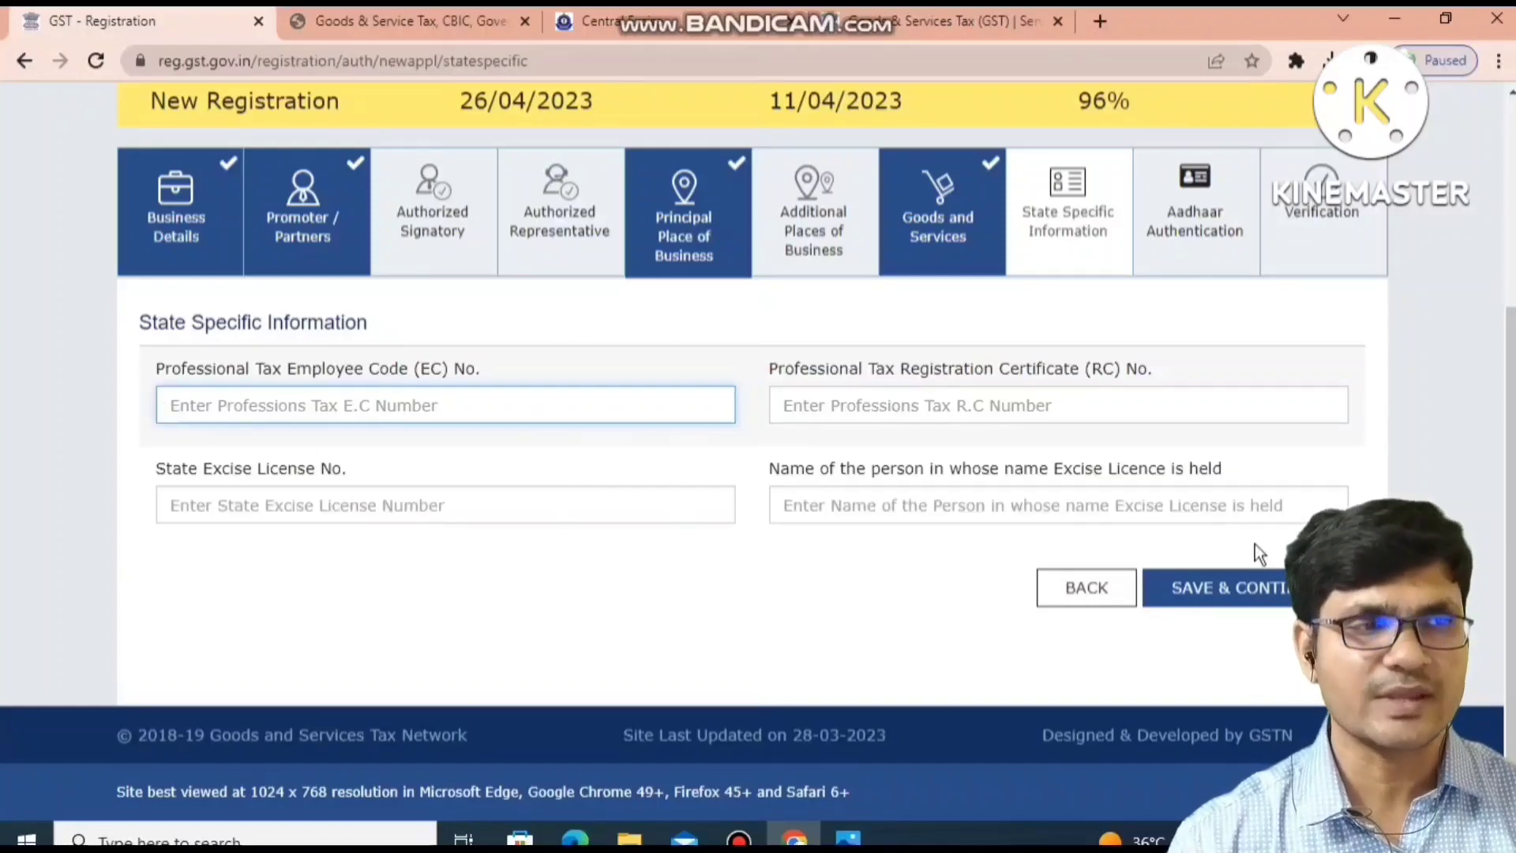
left_click(1219, 599)
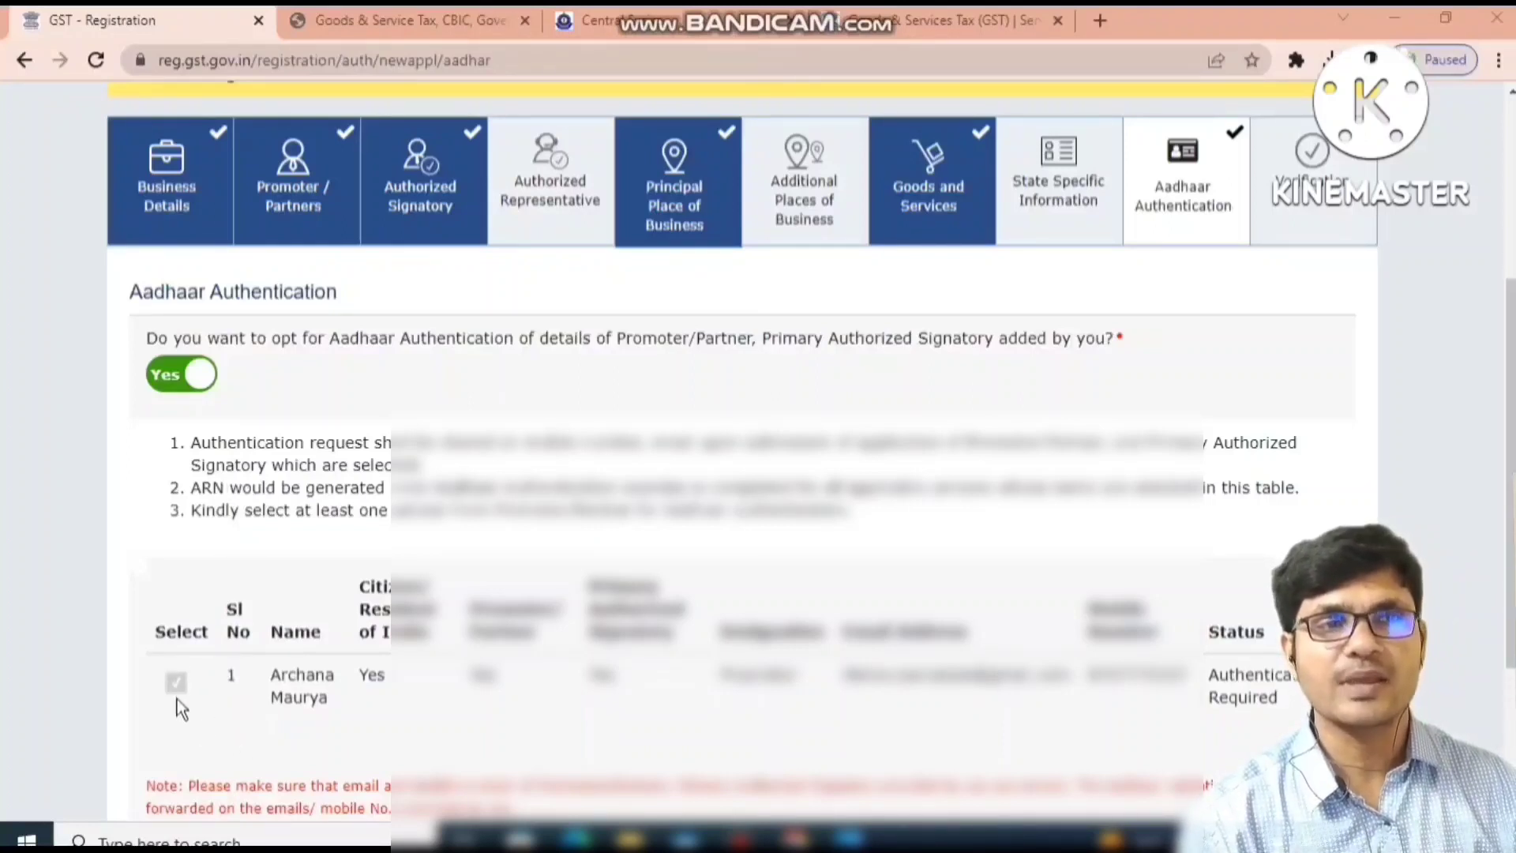
Step: Review the Aadhaar Authentication table and check the Primary Authorized Signatory setting in the Authorized Signatory details
scroll(276, 664, "down", 3)
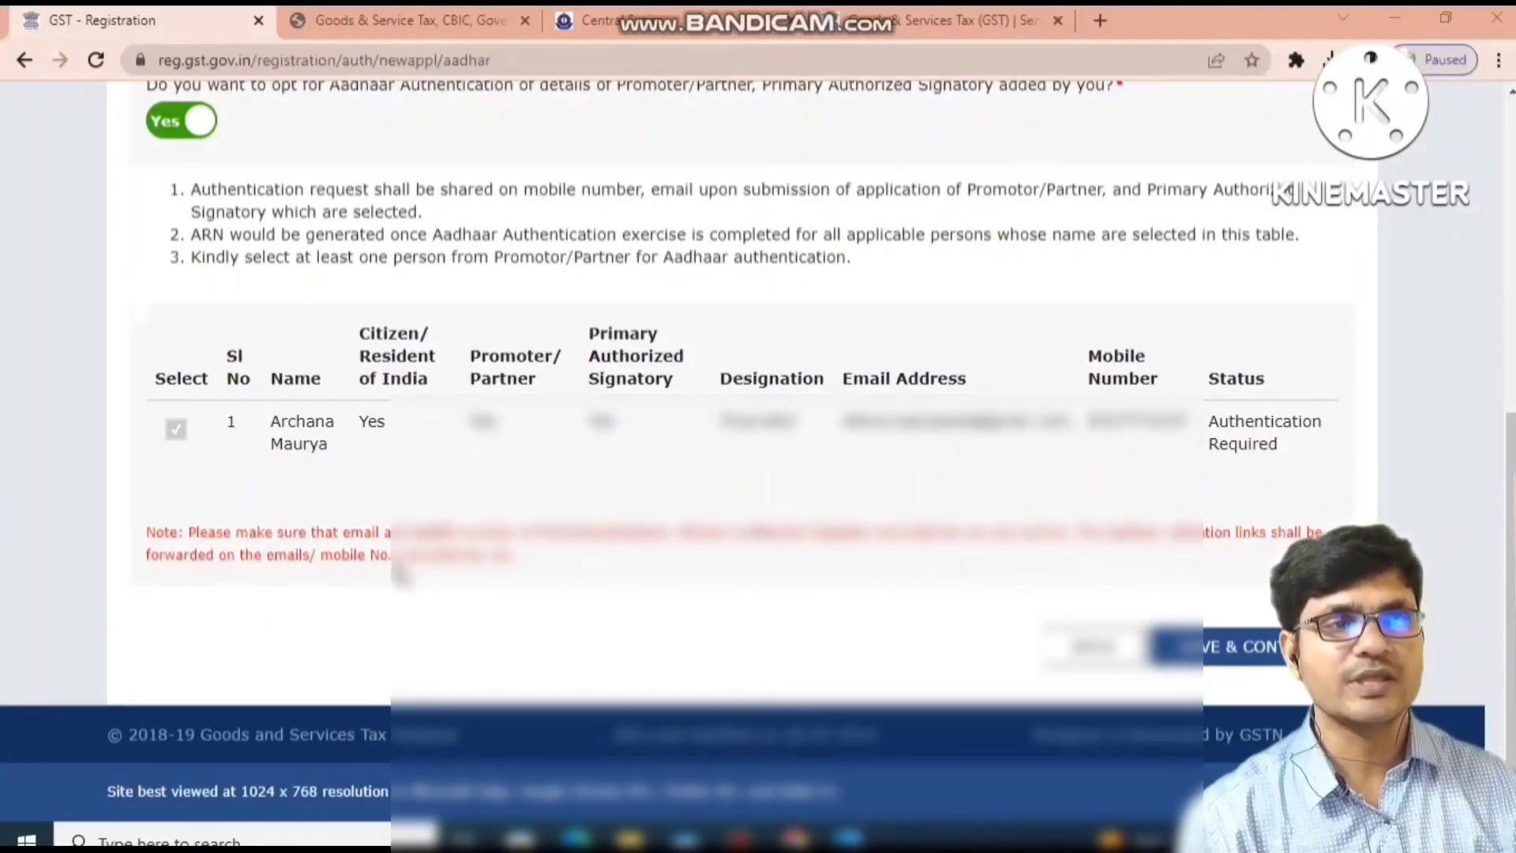
scroll(487, 473, "up", 5)
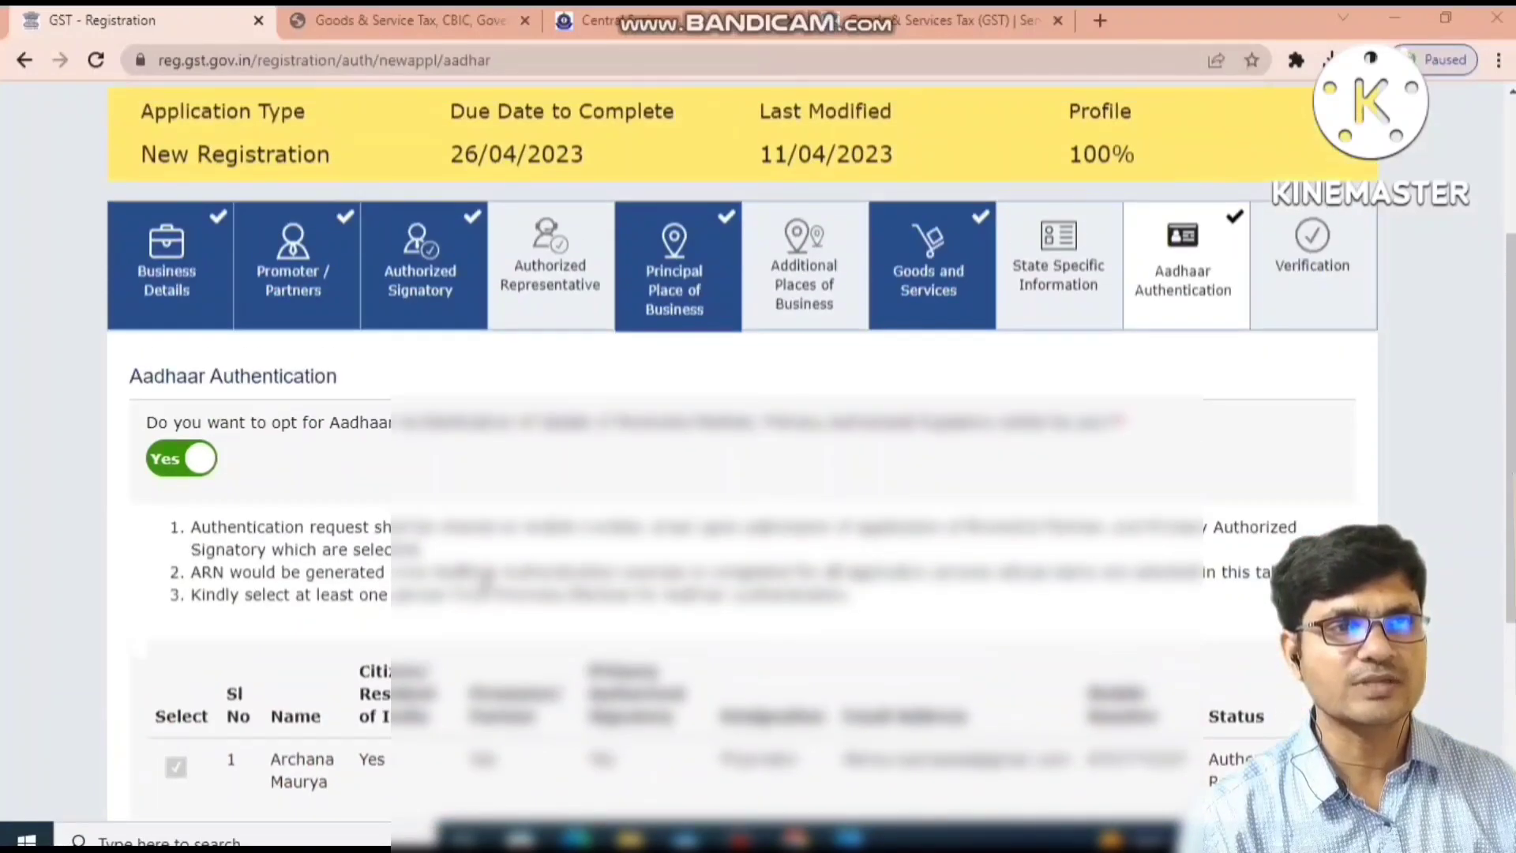
left_click(418, 280)
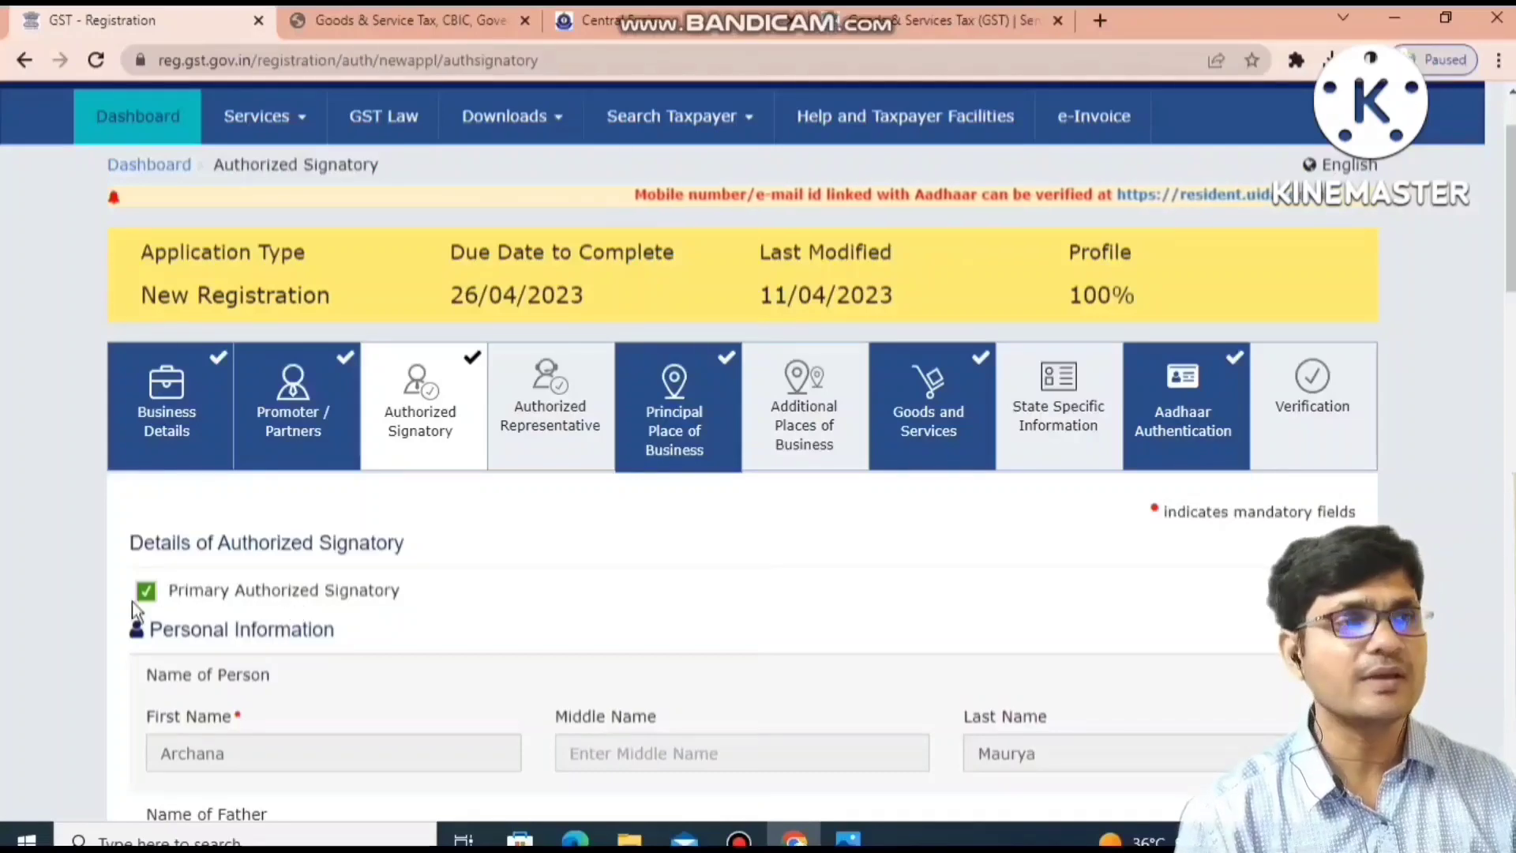
Step: Return to Aadhaar Authentication, keep the opt-in at Yes, save the section and acknowledge the warning
left_click(1183, 399)
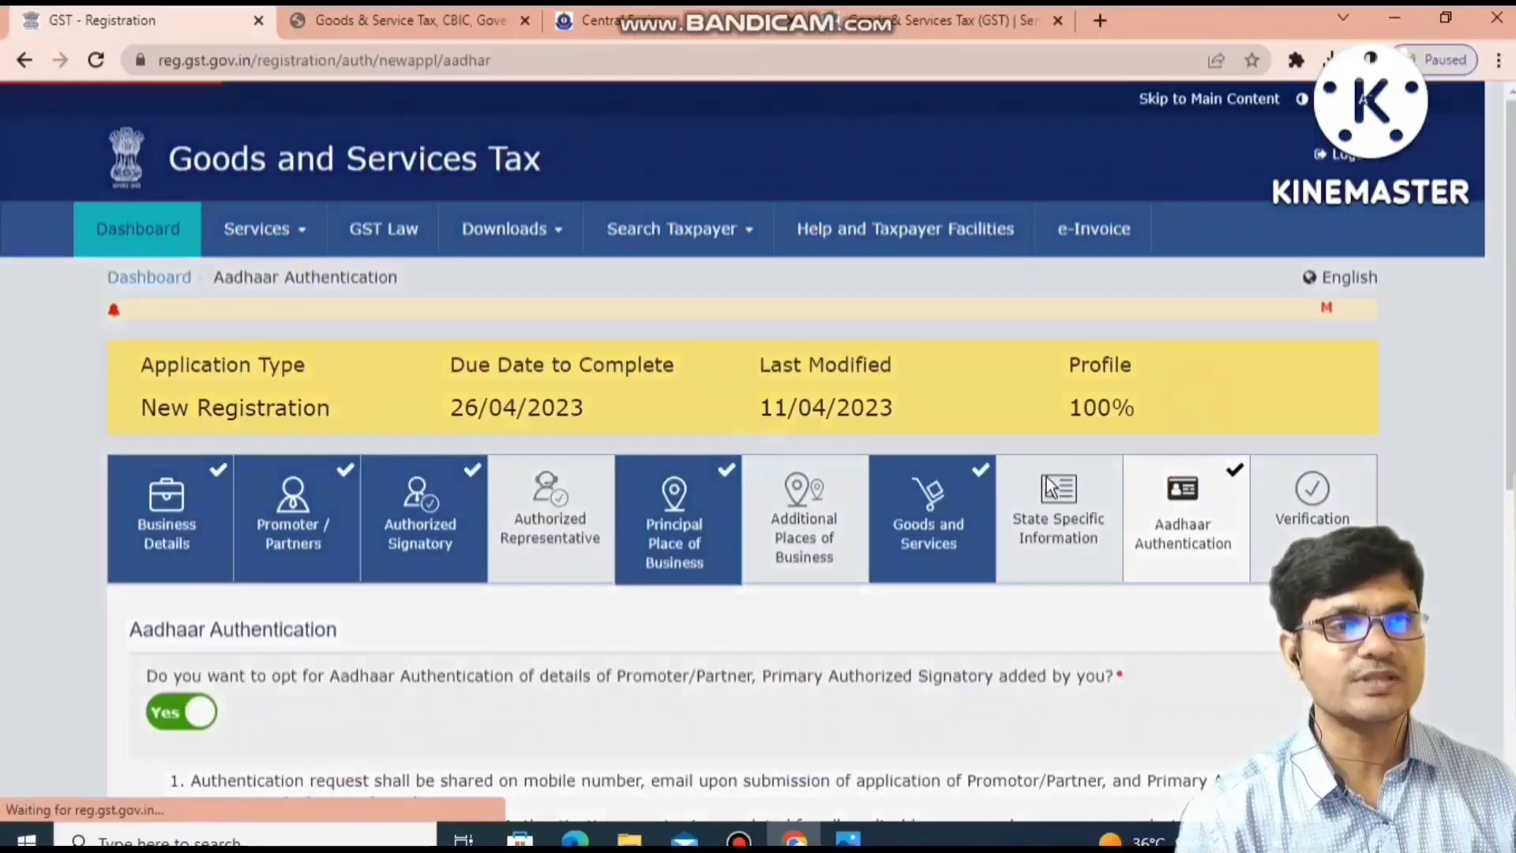
scroll(717, 674, "down", 5)
scroll(721, 684, "down", 2)
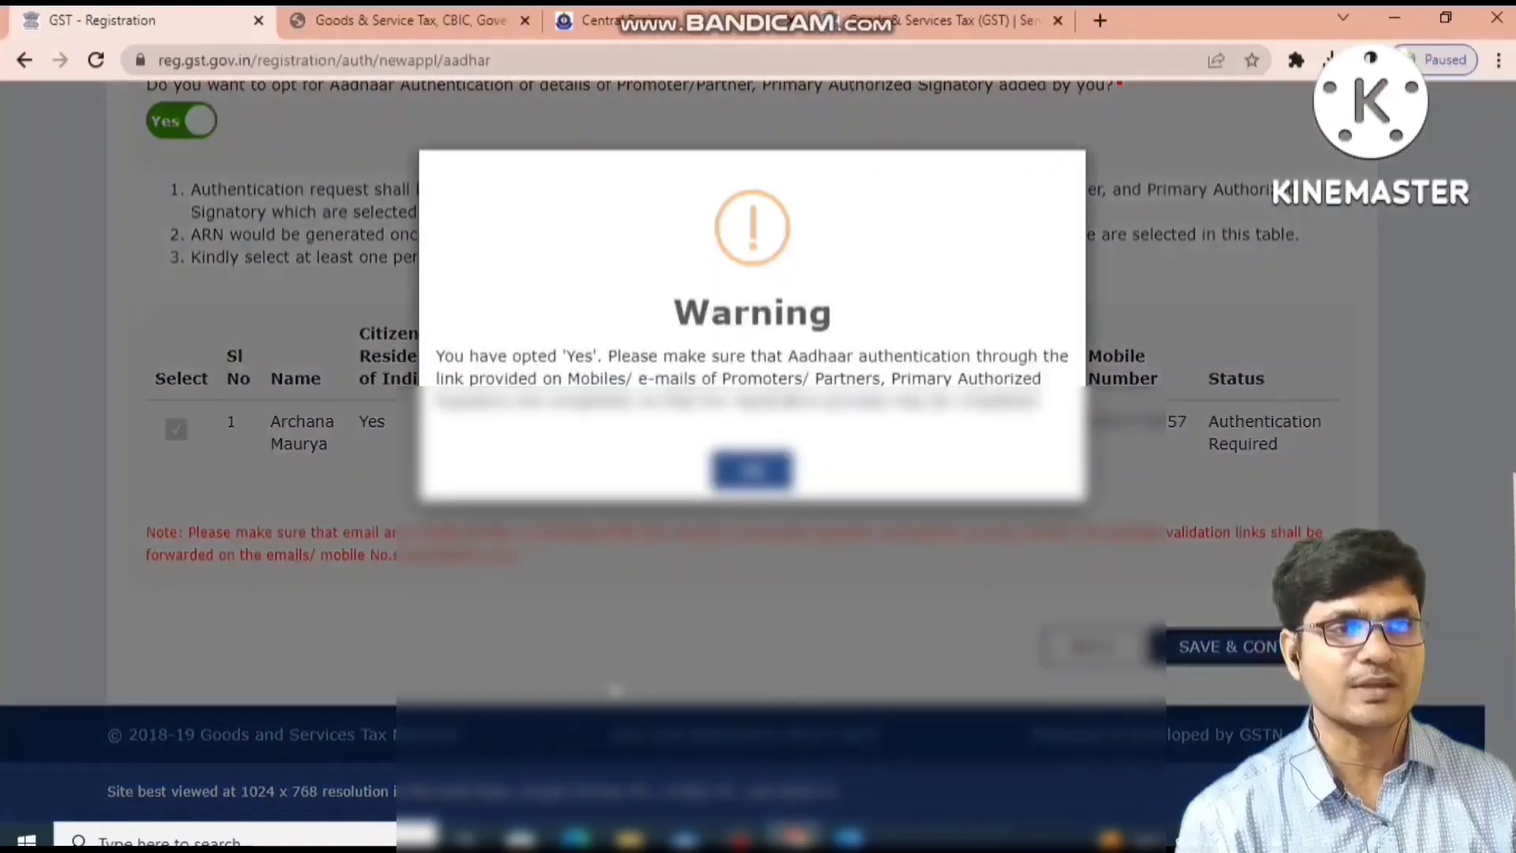
left_click(751, 471)
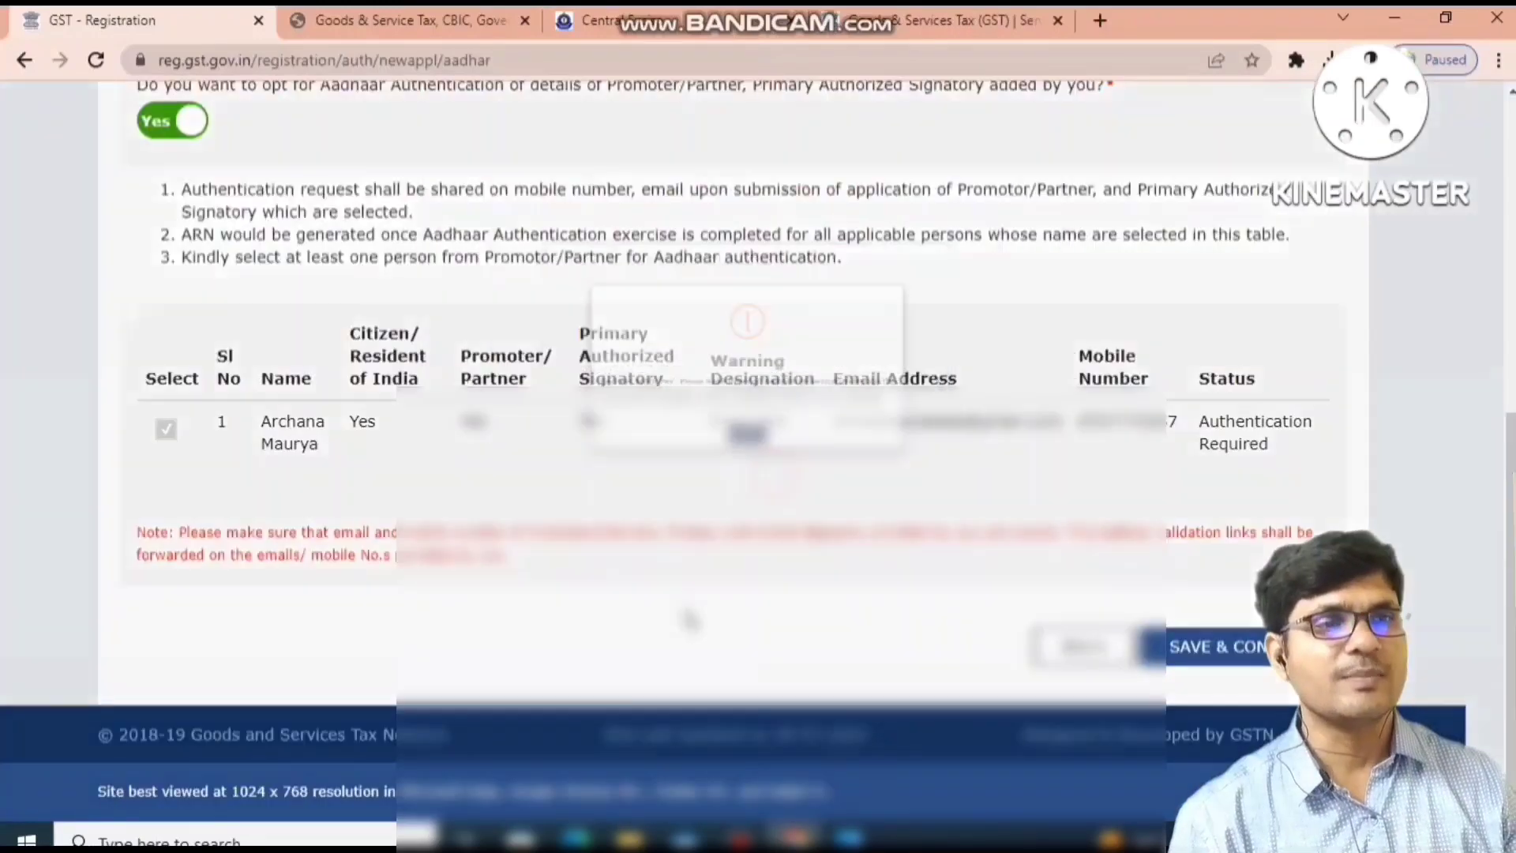
Step: Accept the verification declaration, choose the authorized signatory's name, leave Place empty and try to submit with EVC
scroll(727, 685, "down", 4)
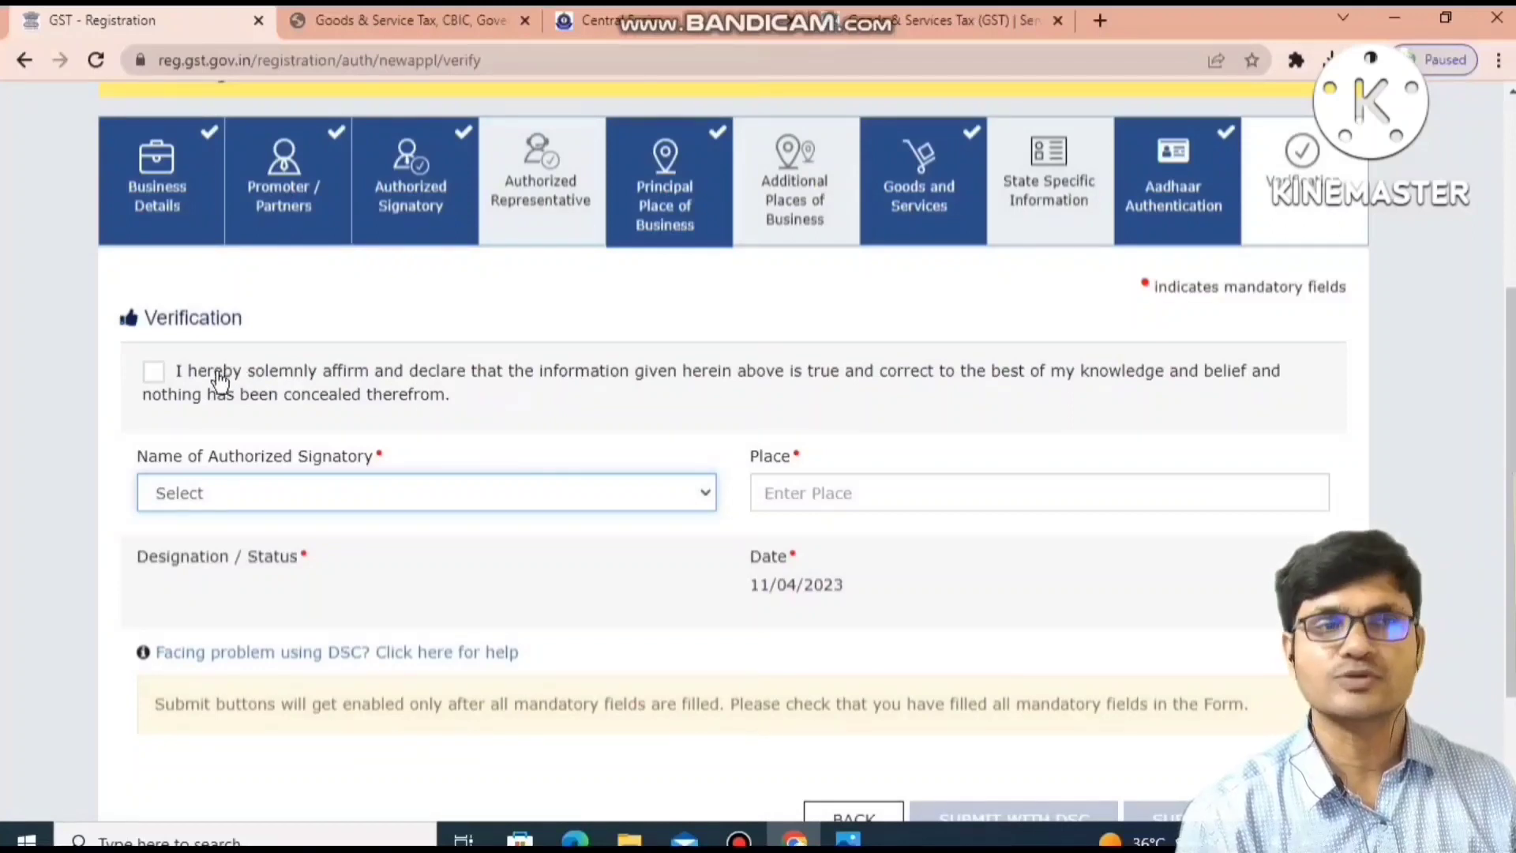
left_click(153, 371)
left_click(474, 491)
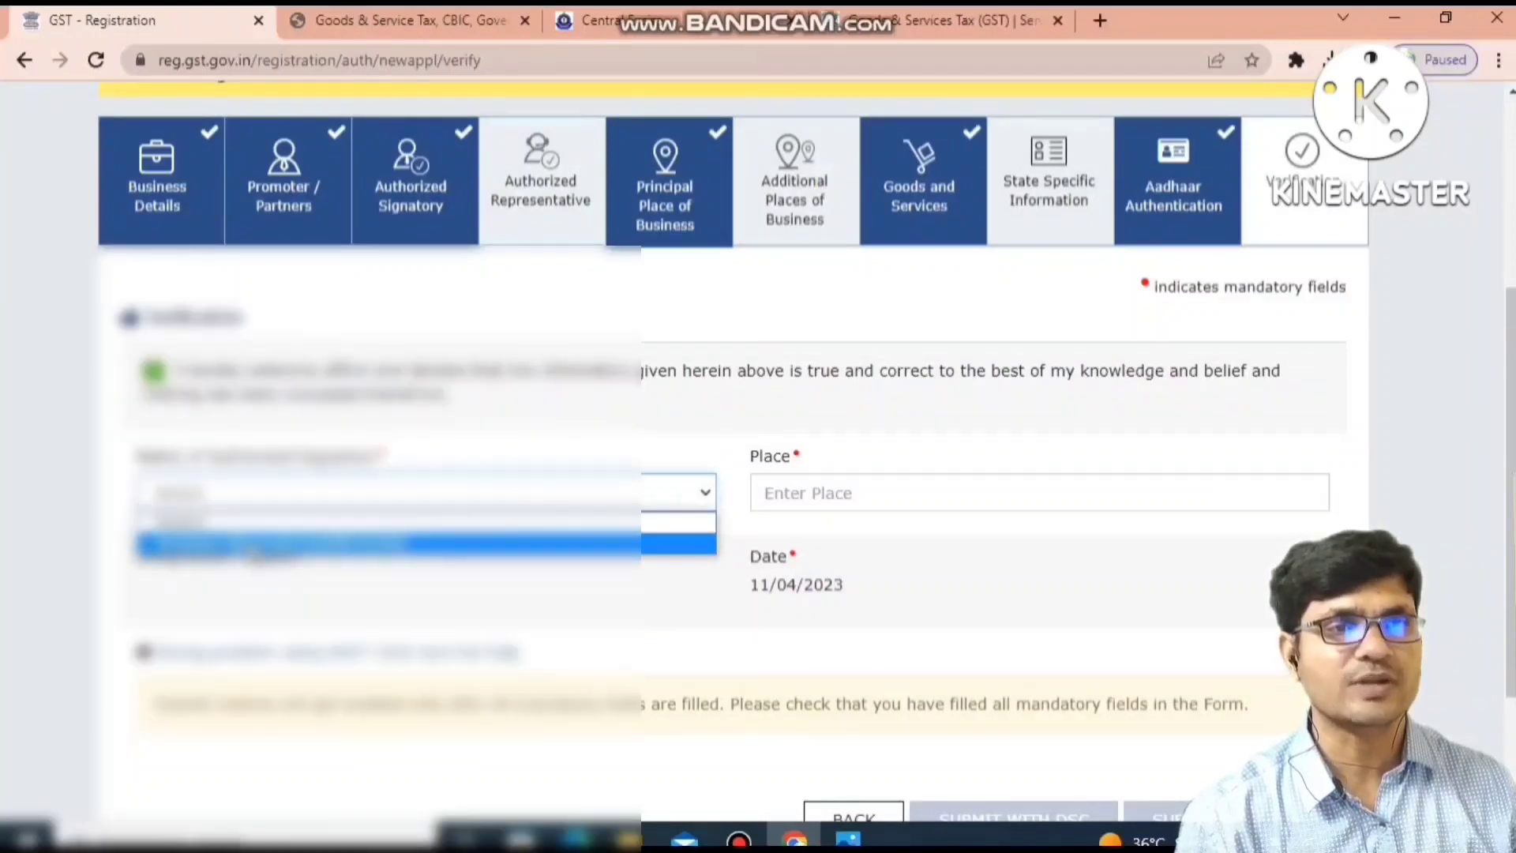
left_click(246, 537)
left_click(910, 494)
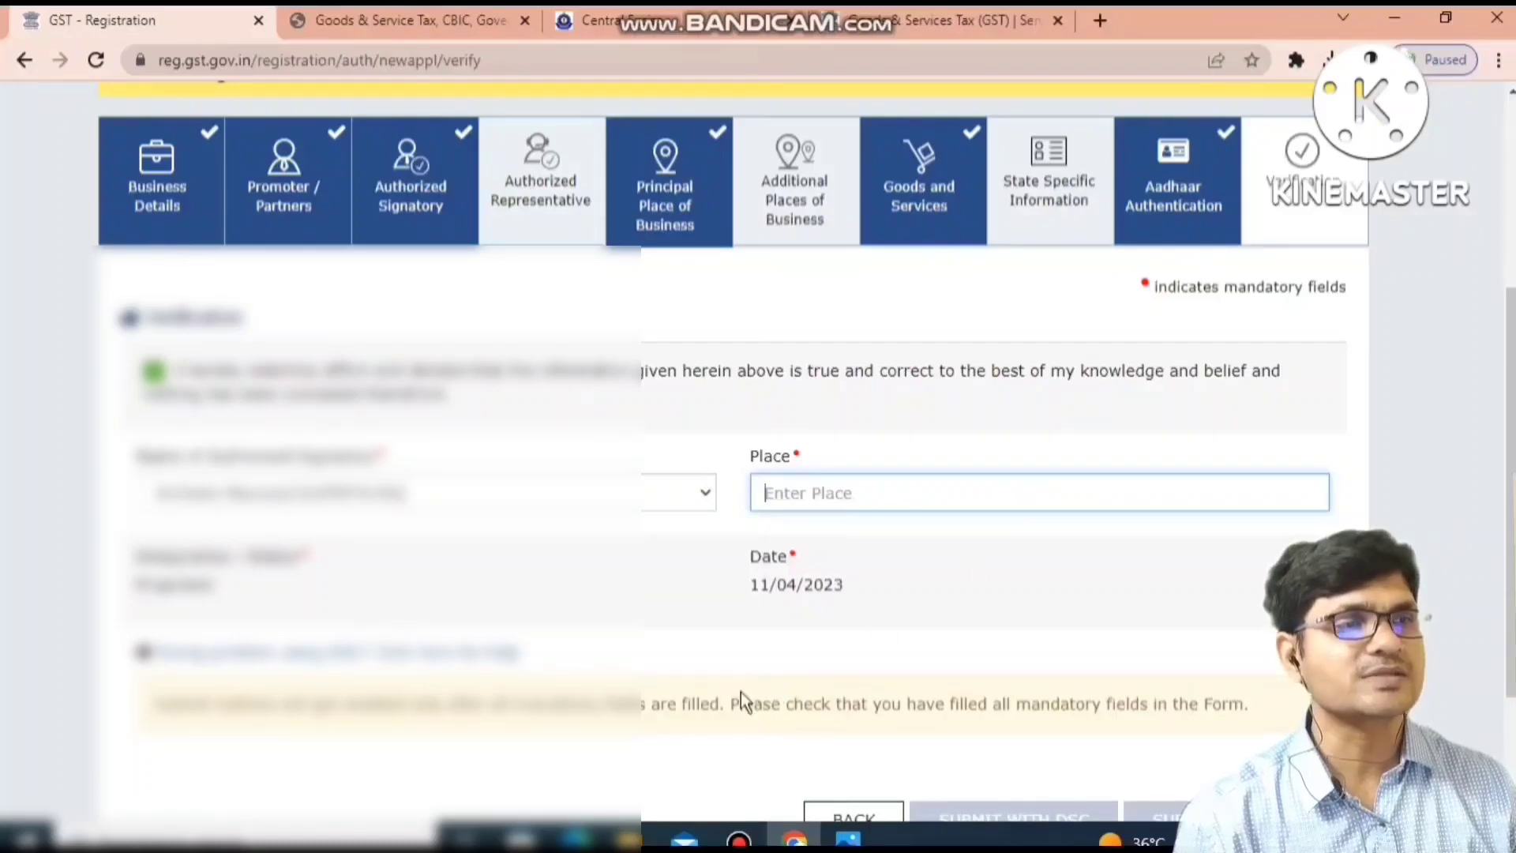
scroll(868, 702, "down", 2)
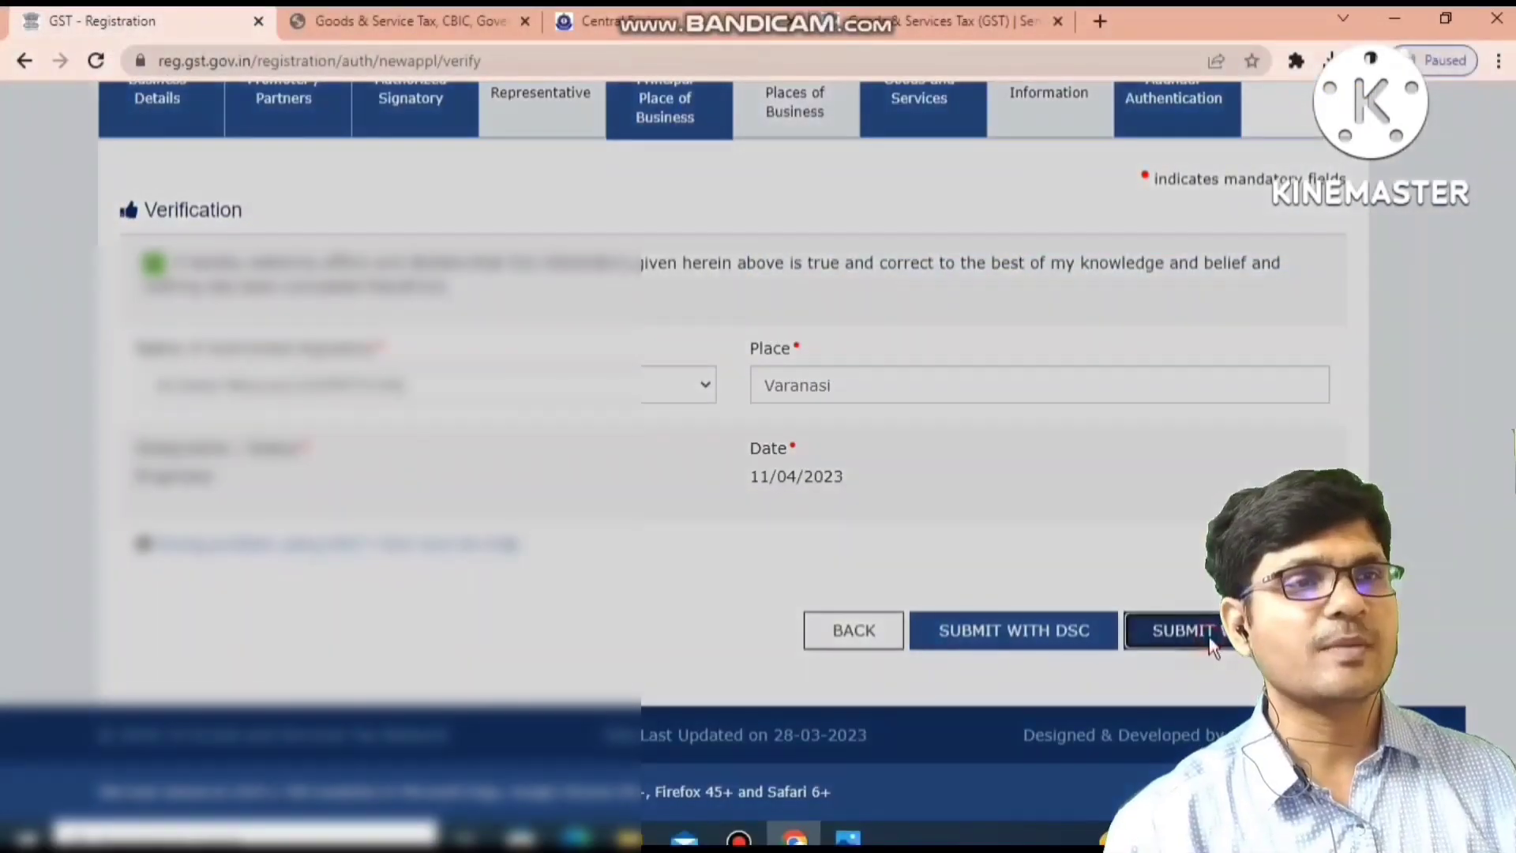
left_click(1210, 634)
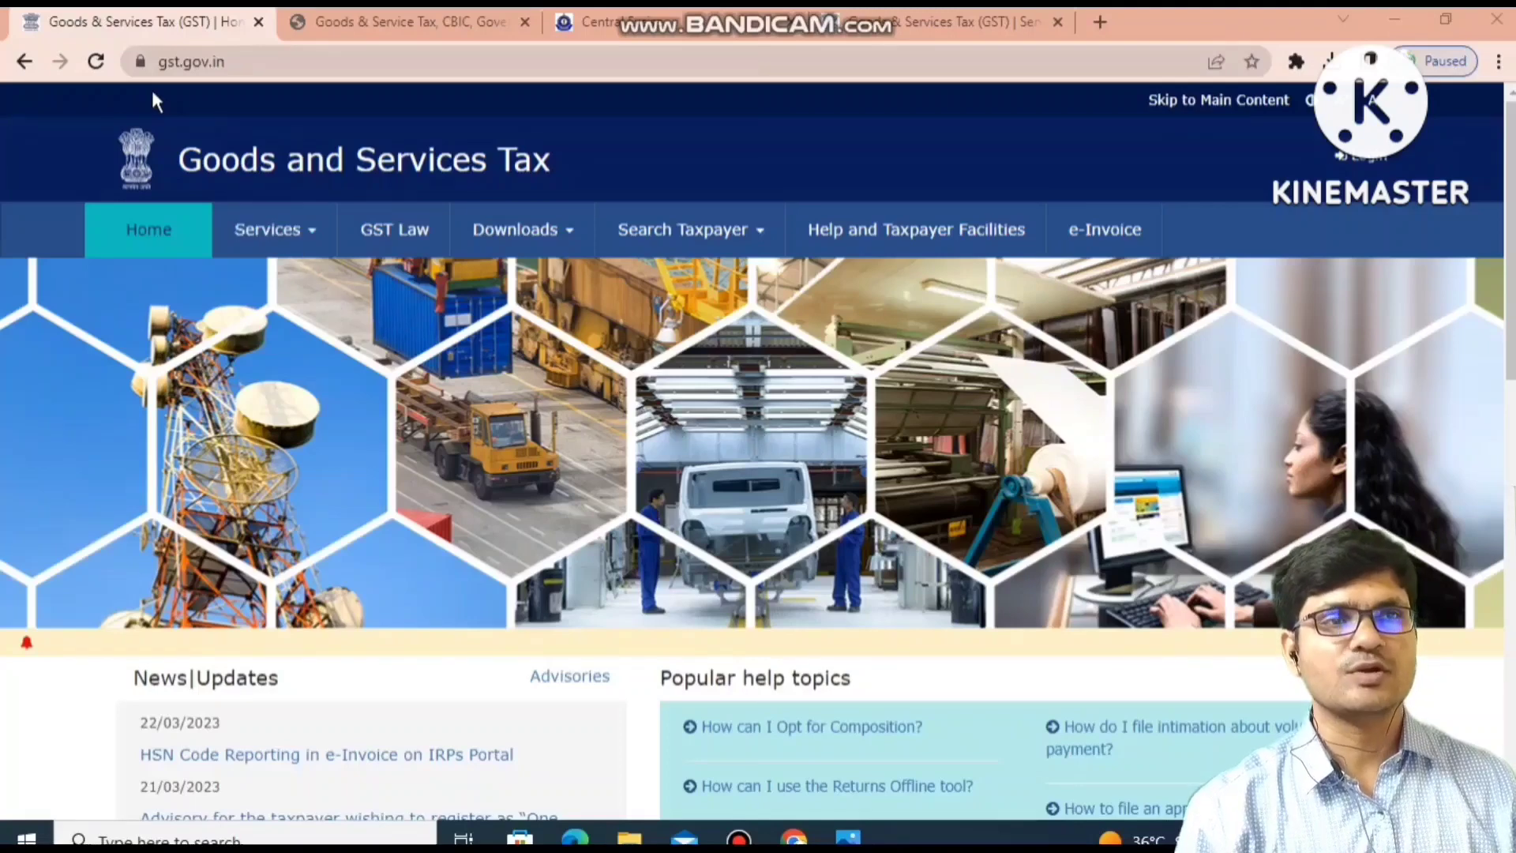
Step: Open Track Application Status from the GST home page, set the module to Registration and ready the ARN field for entry
left_click(285, 246)
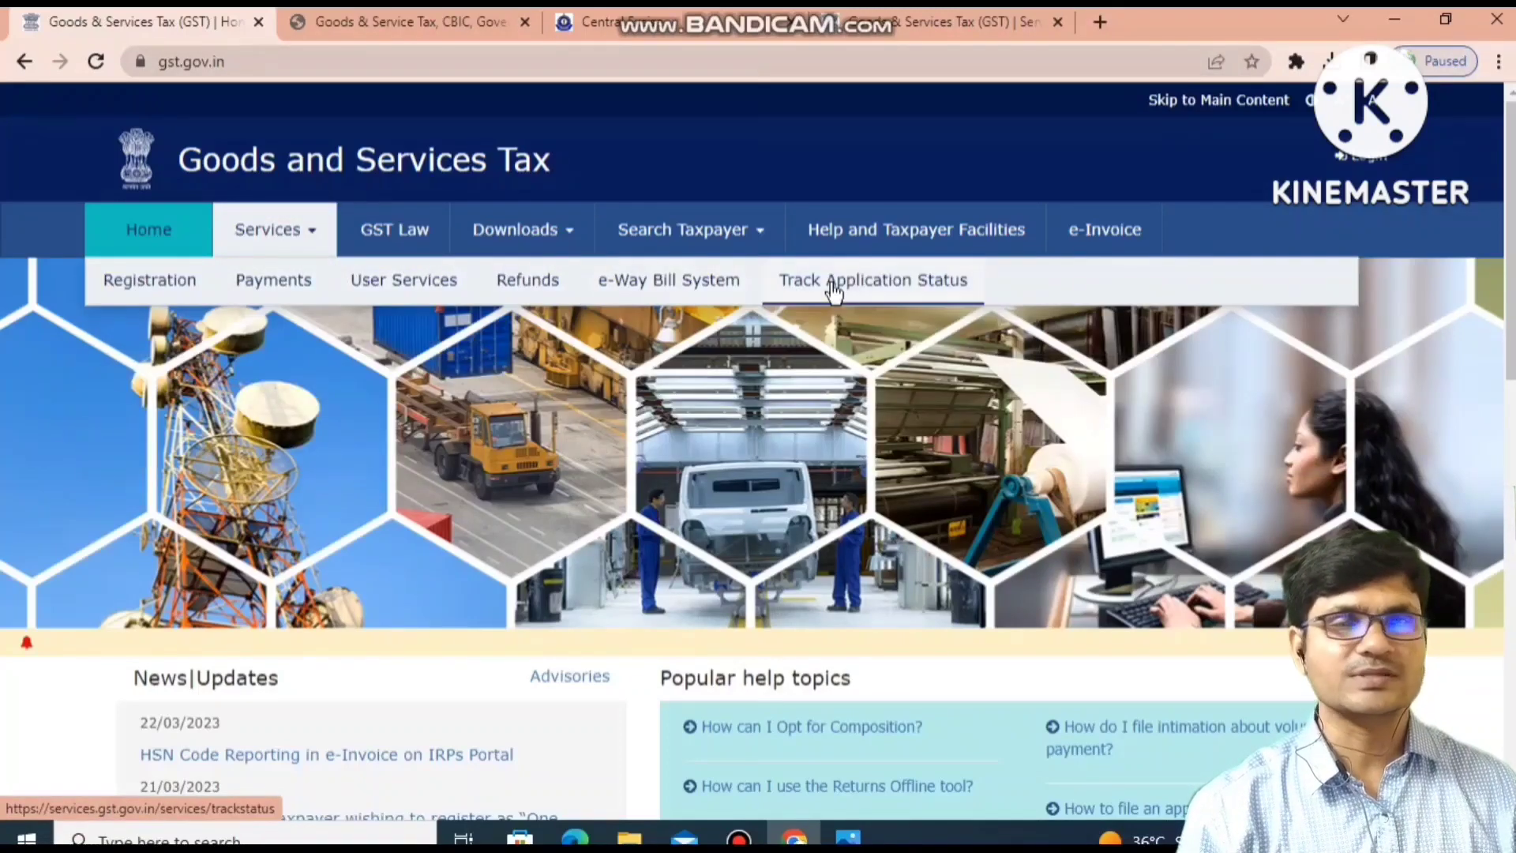
left_click(849, 283)
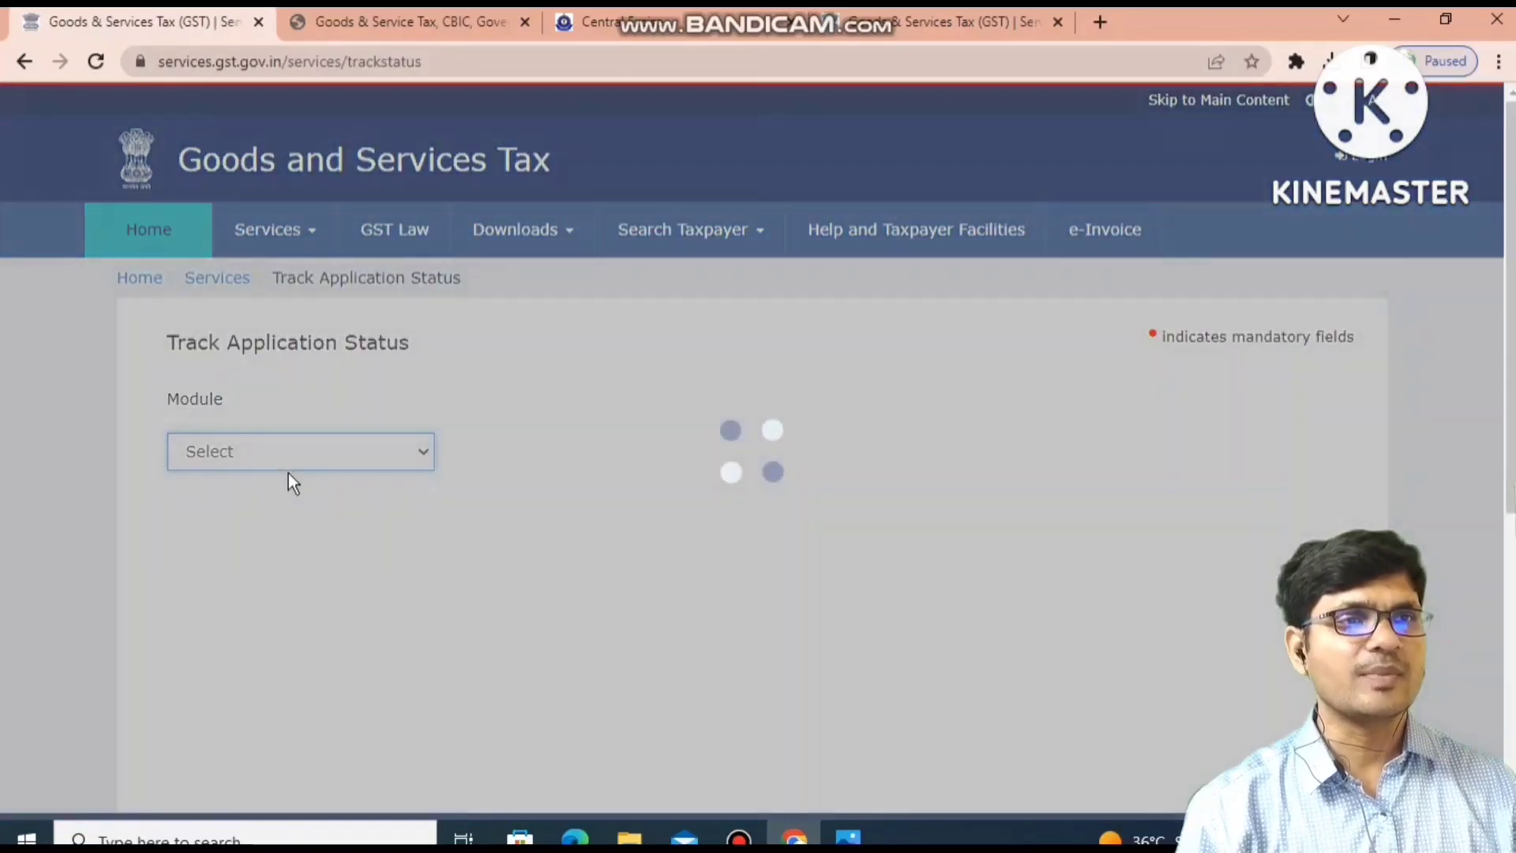
left_click(283, 453)
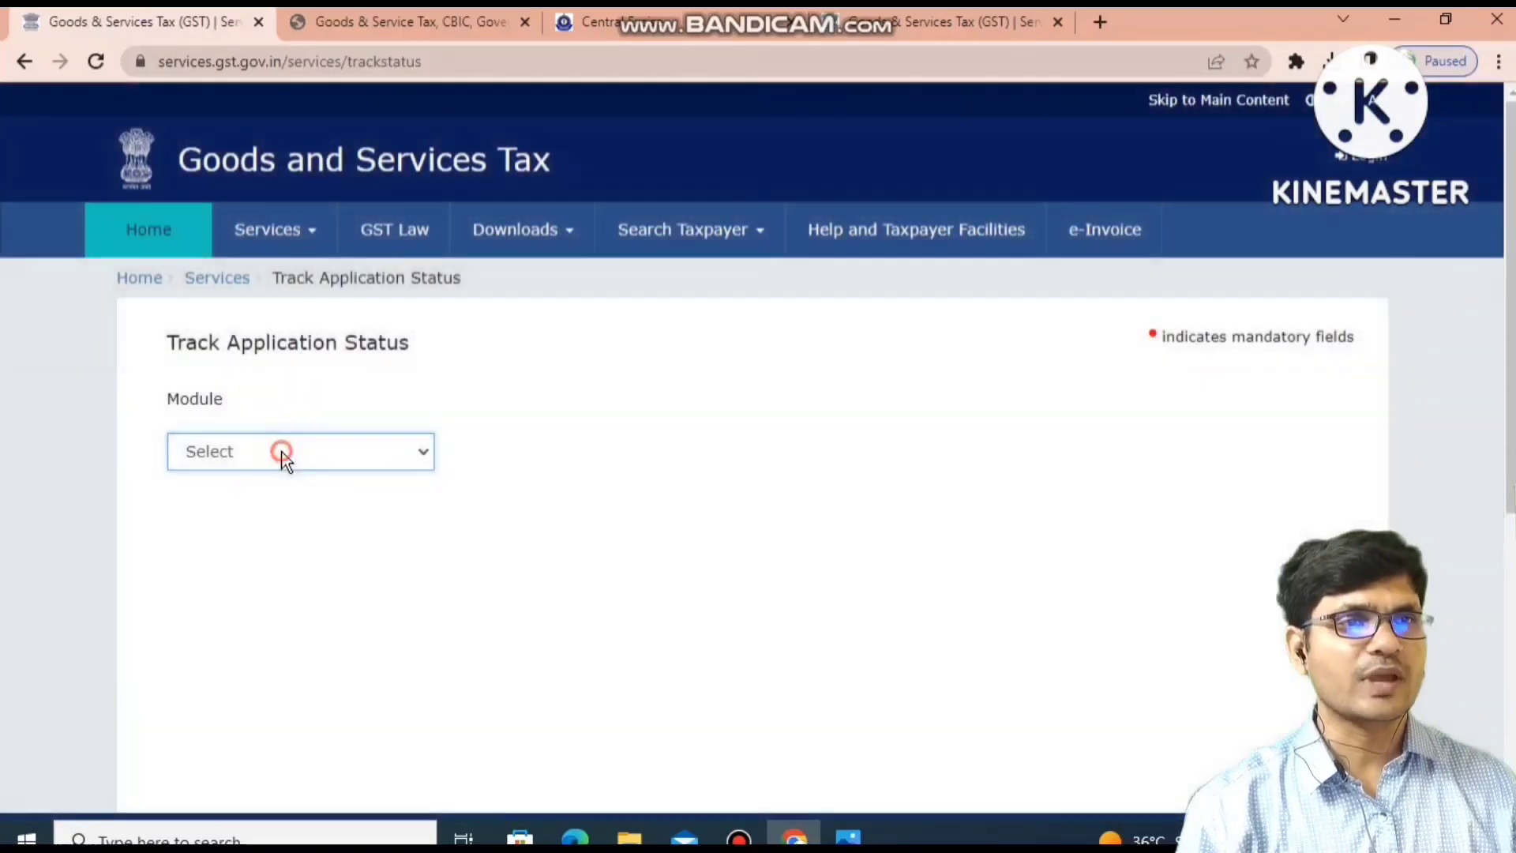
left_click(376, 464)
left_click(220, 524)
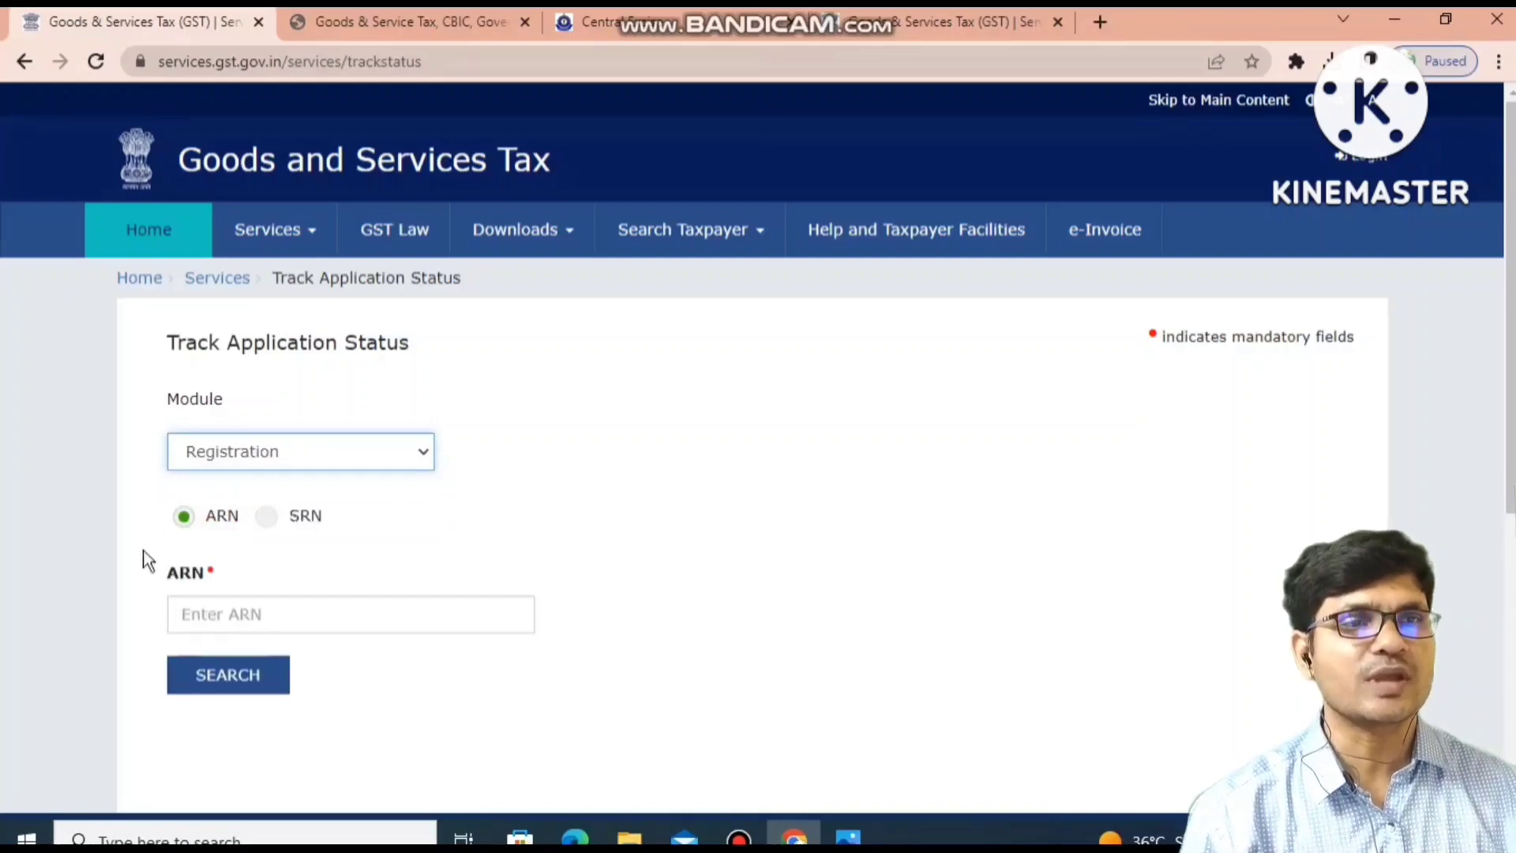
left_click(197, 616)
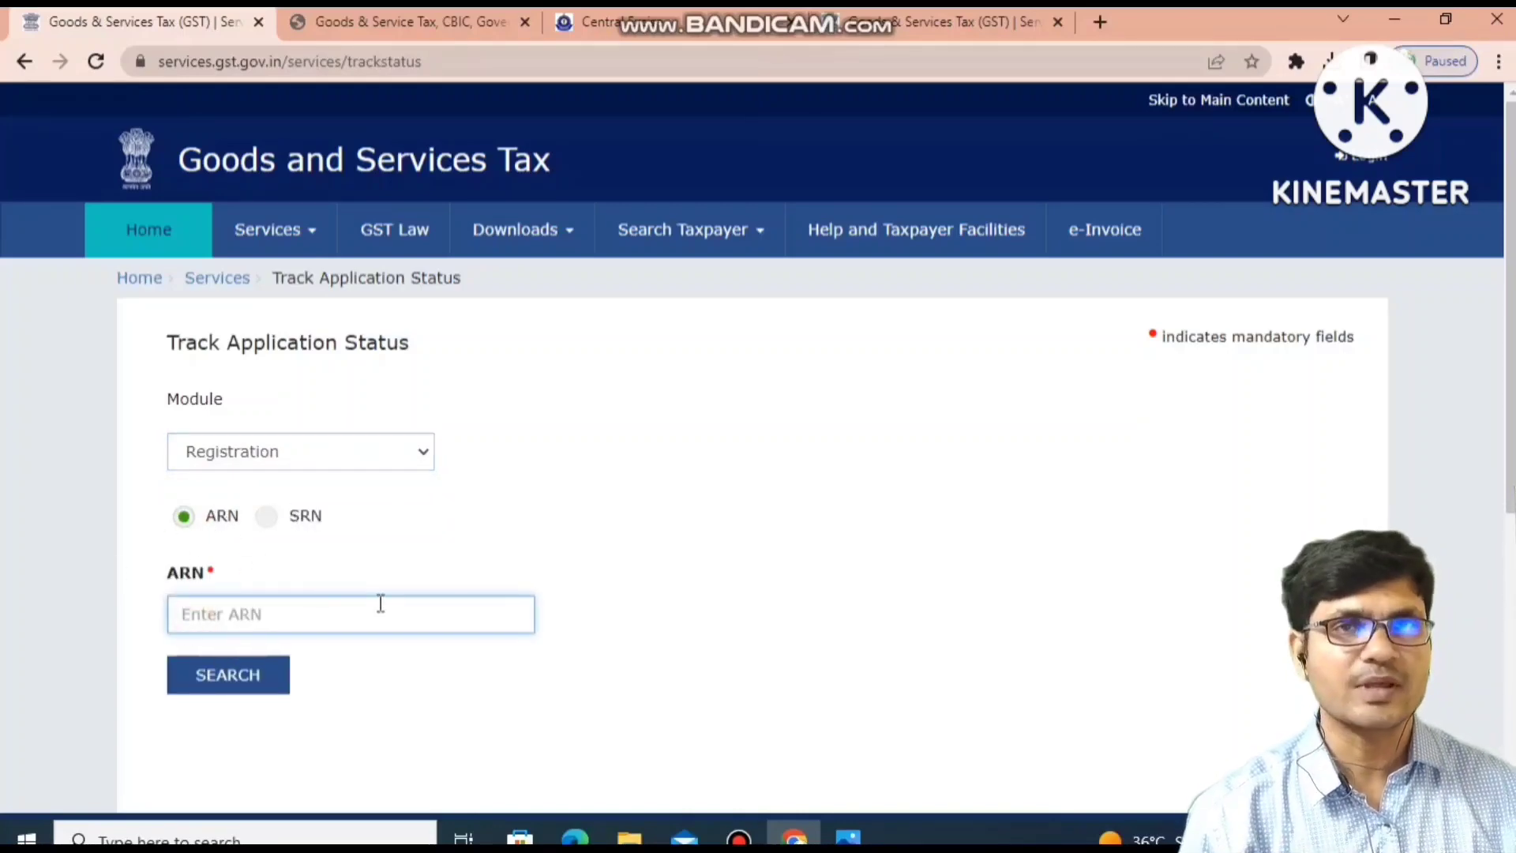